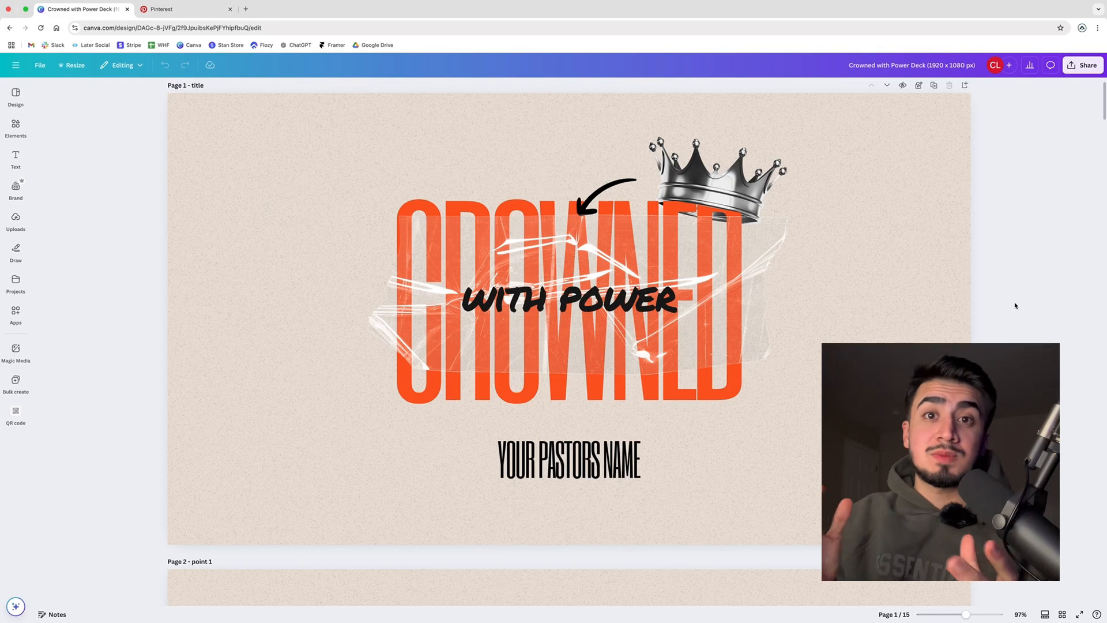
Step: Add a blank page to the Crowned with Power Deck
key(super+Return)
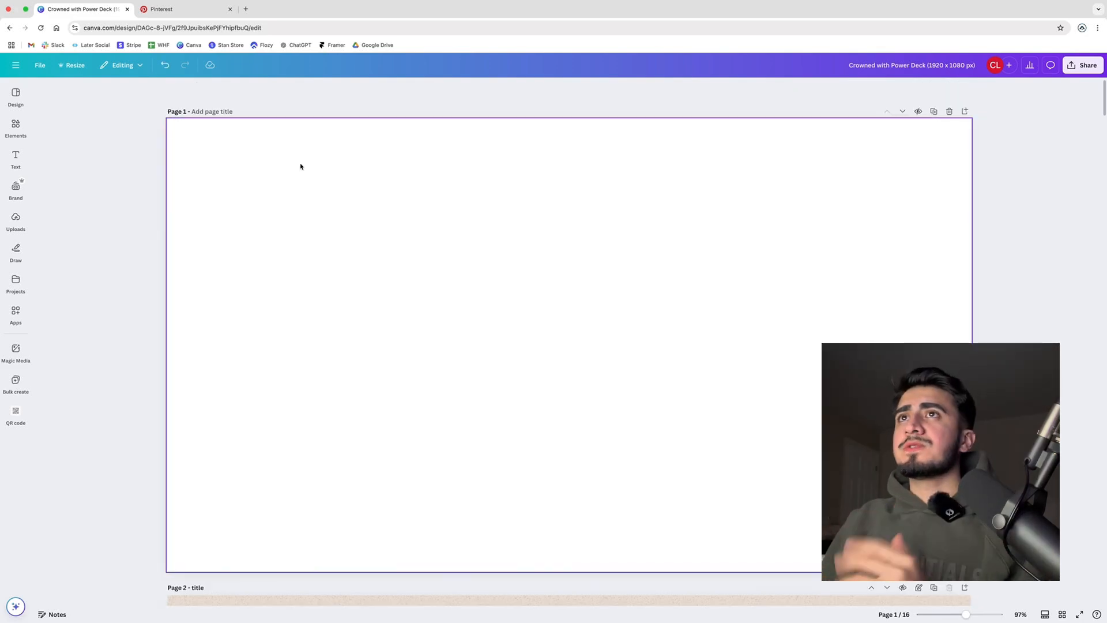
Step: Switch to Pinterest, search for "crowned with power", and examine the graffiti crown pin and its related pins
click(184, 8)
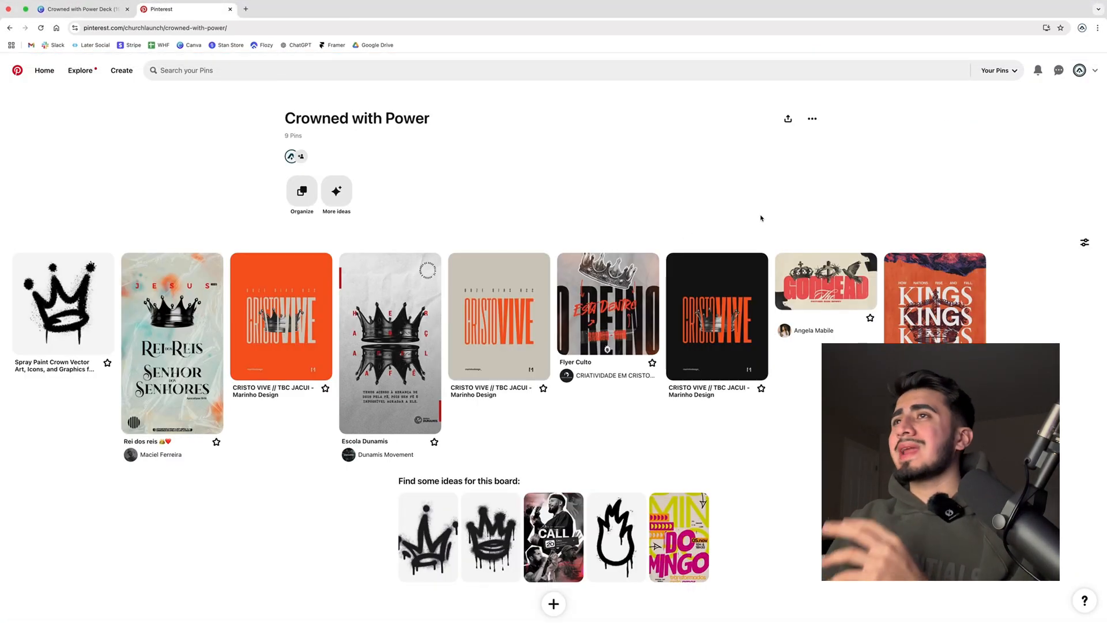
click(232, 74)
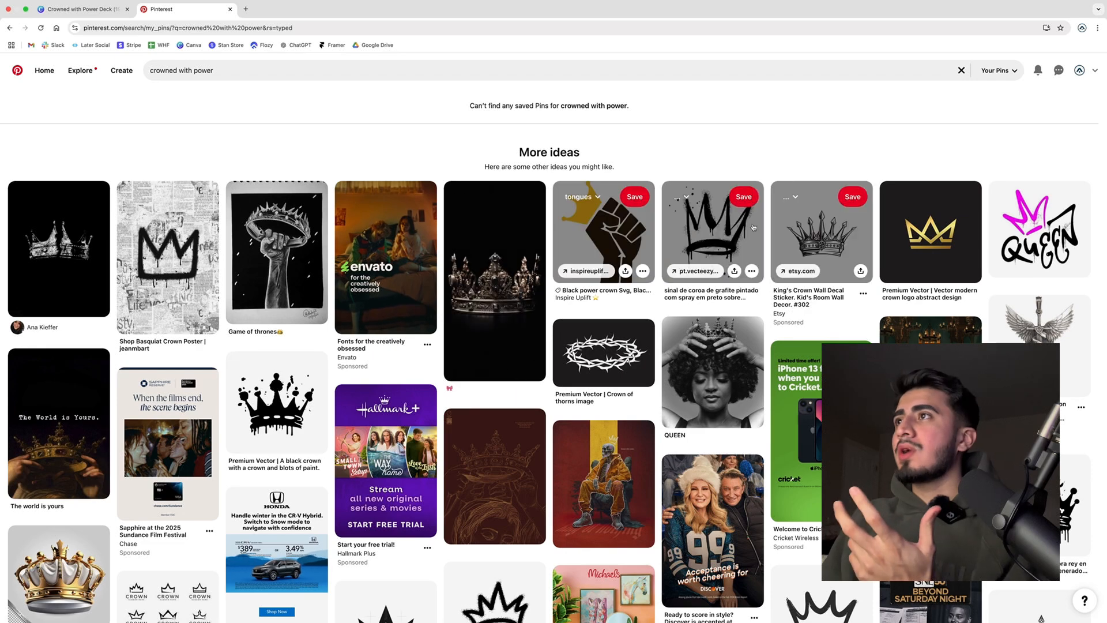
click(716, 231)
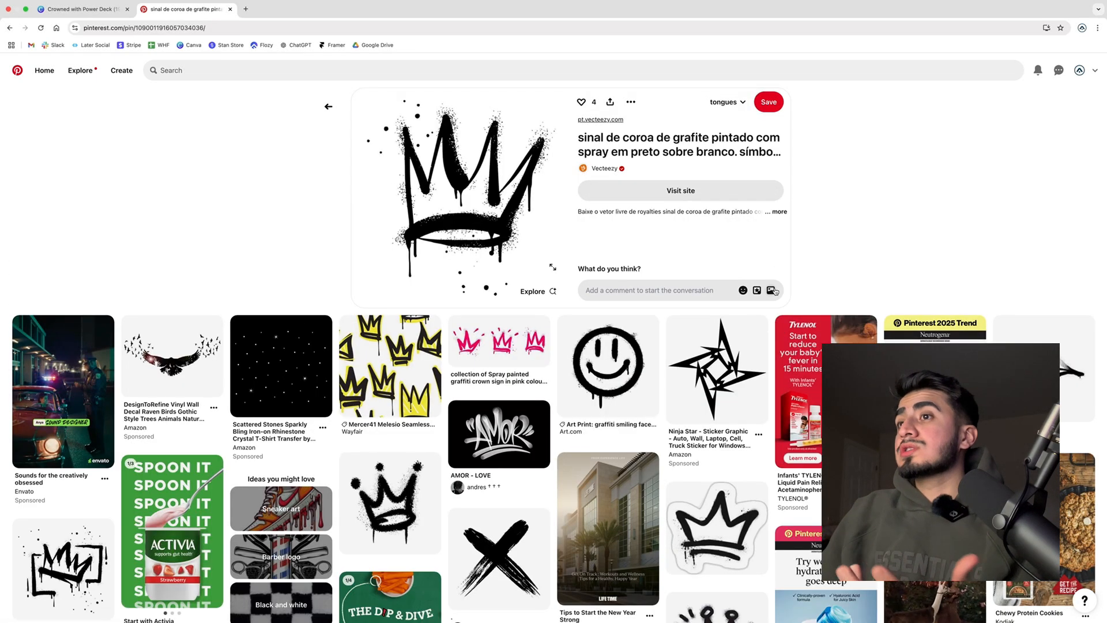
scroll(776, 291, down, 2)
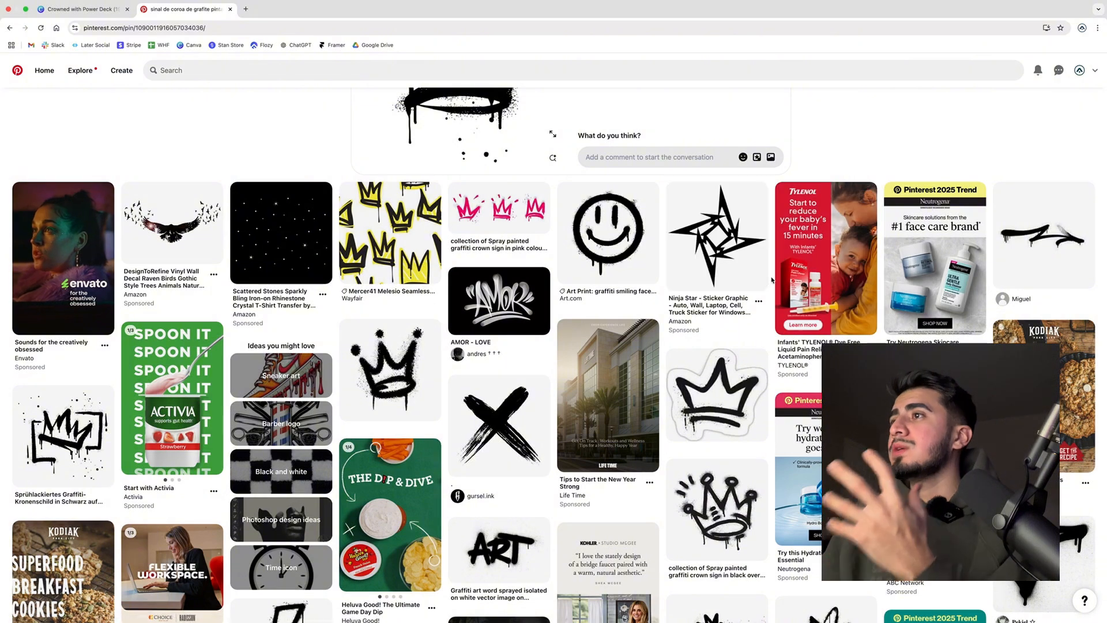
scroll(771, 281, down, 3)
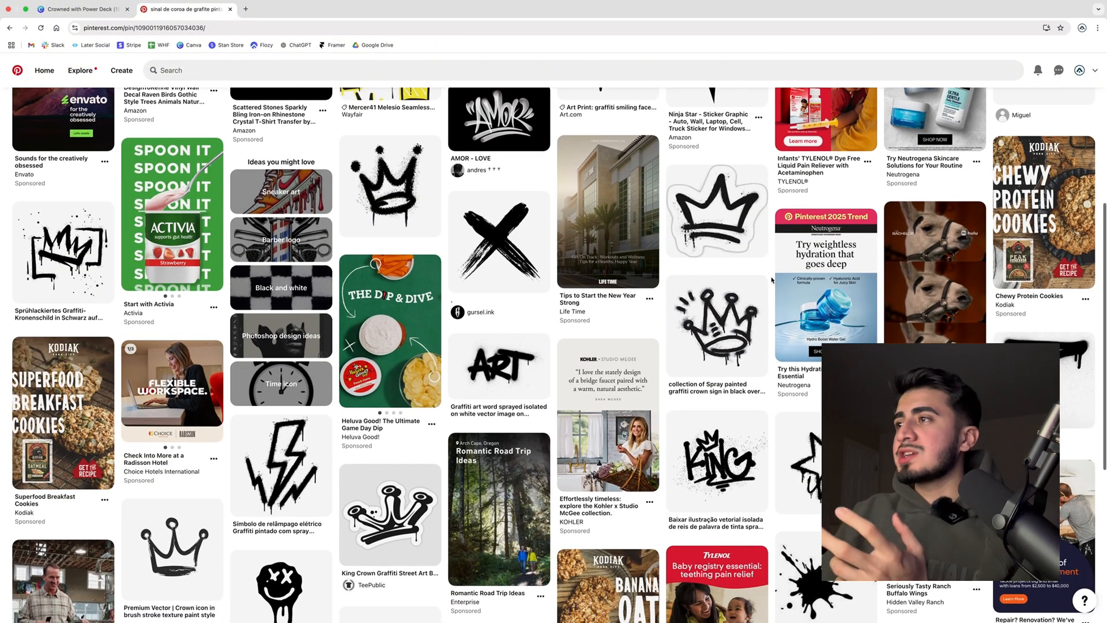
scroll(772, 283, down, 3)
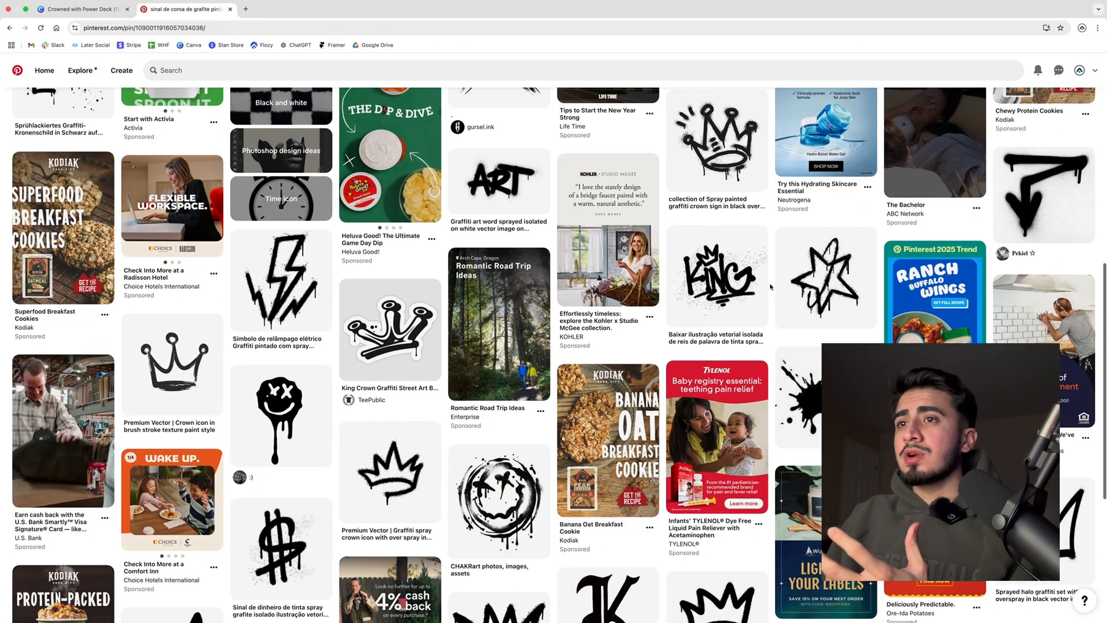
key(super+bracketleft)
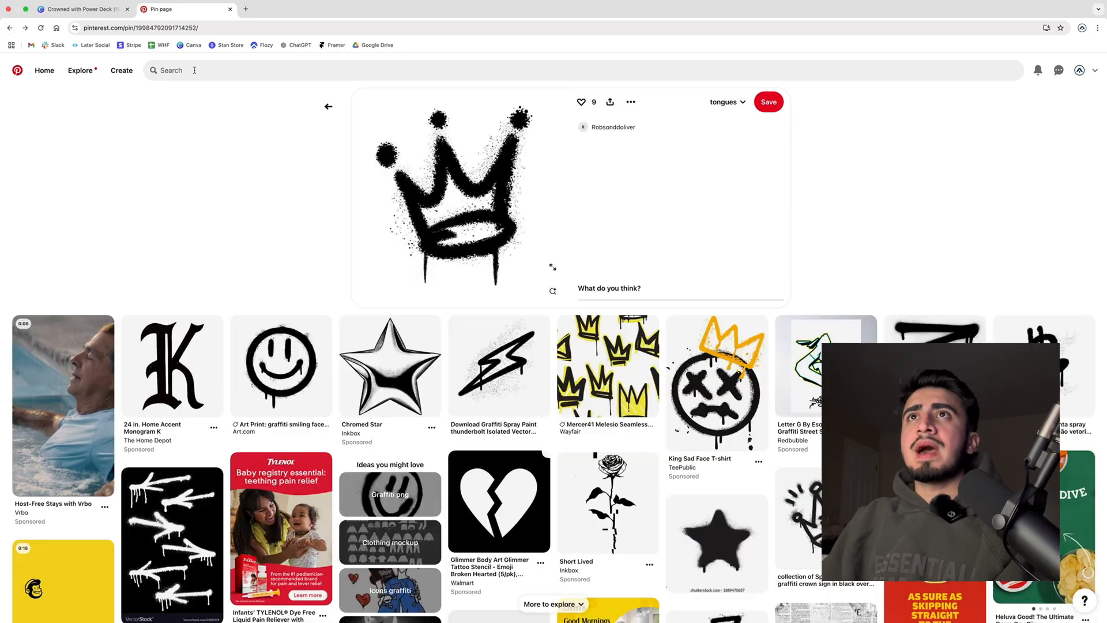
Step: Search Pinterest for "crowned christian graphics" and look through the resulting designs
click(205, 71)
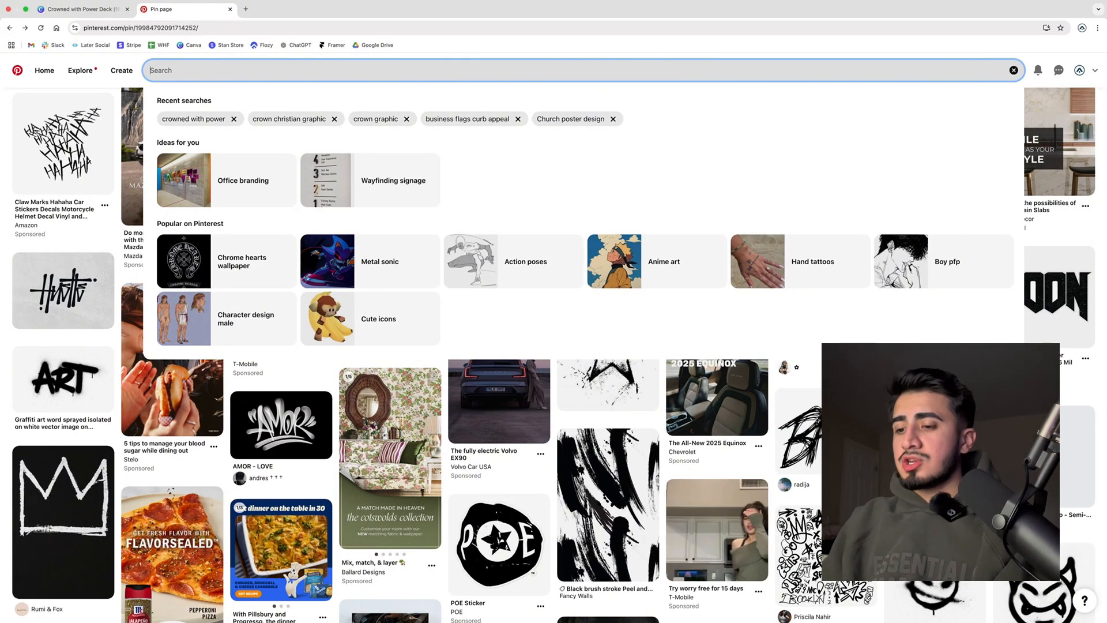
text(crowned christi)
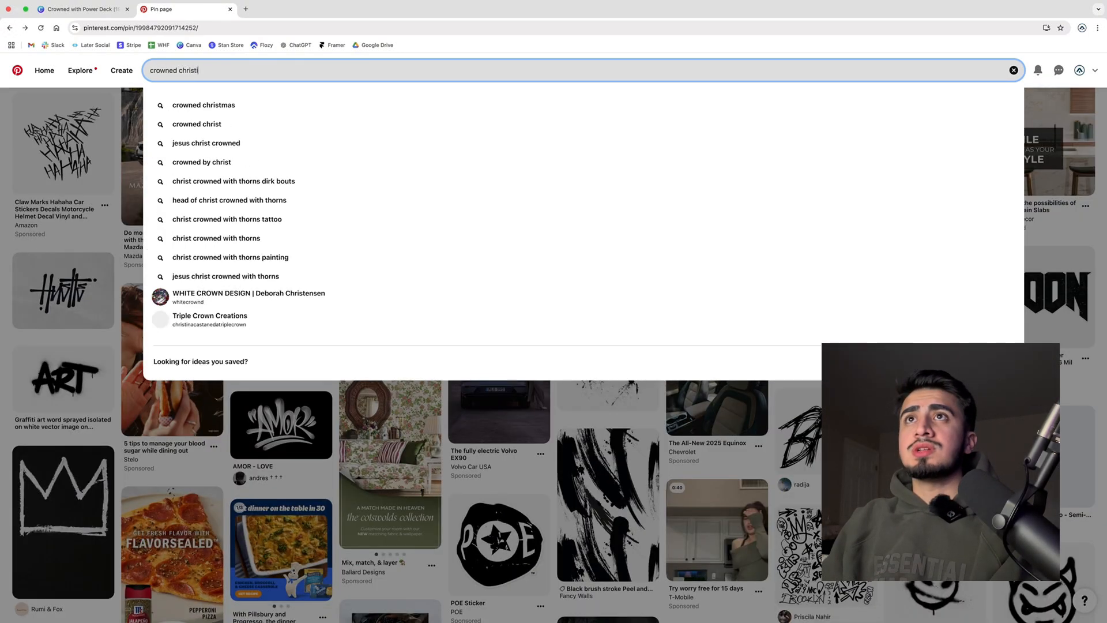
text(an graphics)
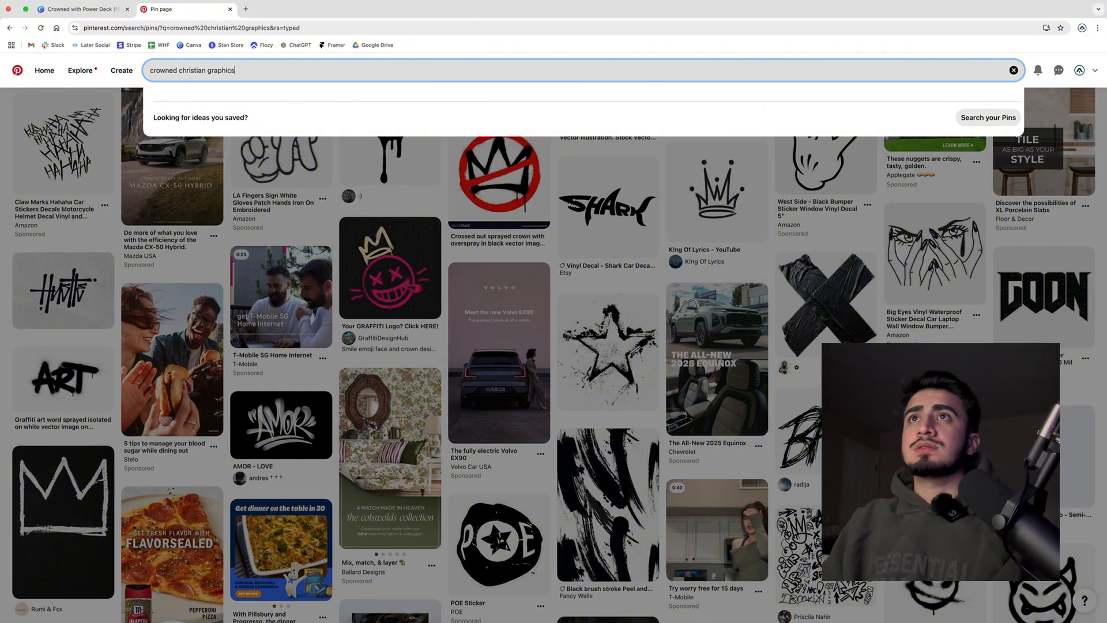
key(Return)
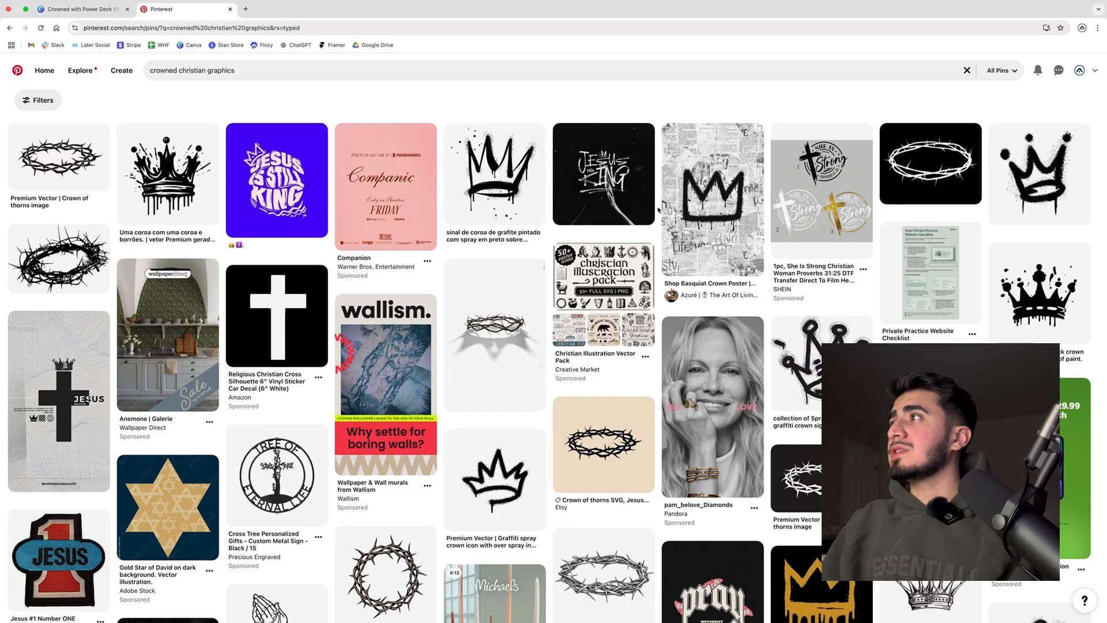
scroll(641, 213, down, 5)
scroll(658, 210, down, 6)
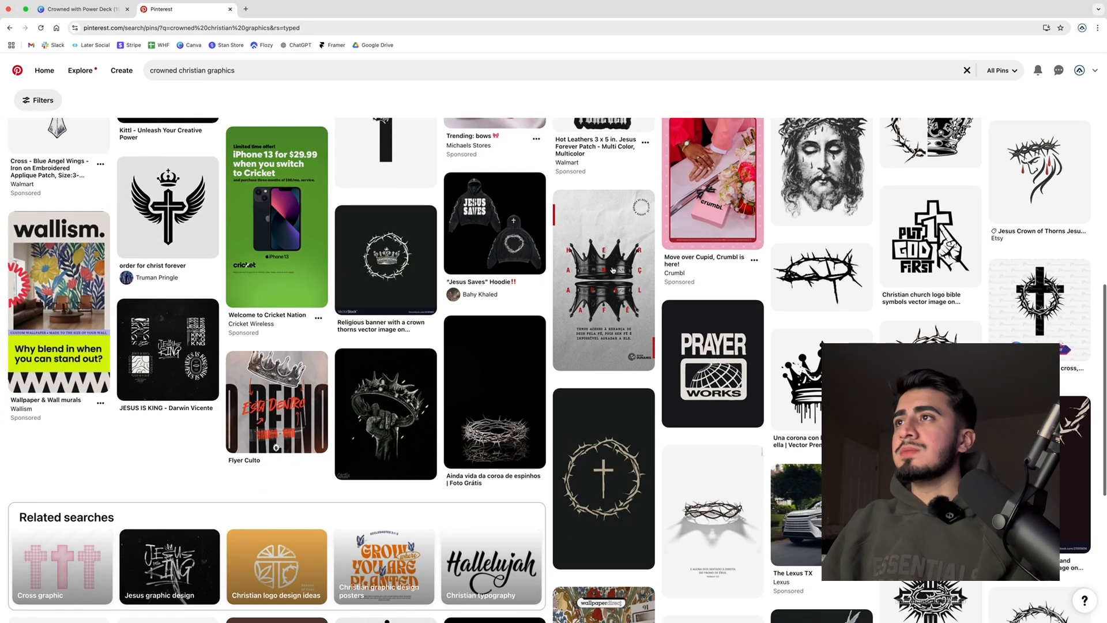
Step: Examine the mirrored crown poster, the Flyer Culto pin and the black CRISTO VIVE pin with its related designs
click(612, 270)
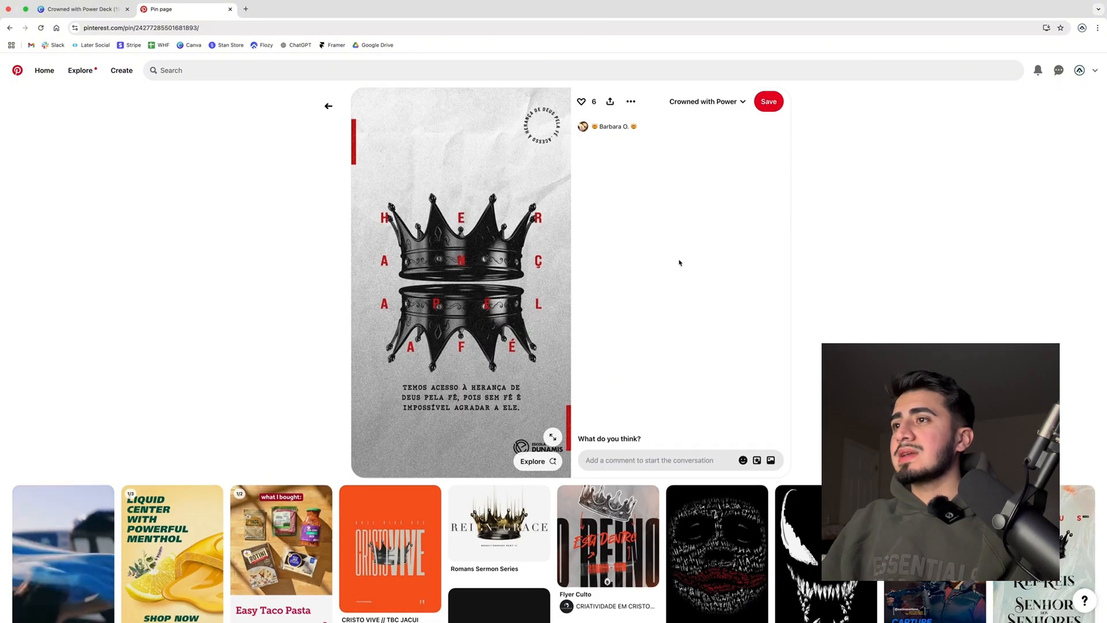
scroll(674, 260, down, 2)
scroll(666, 276, down, 3)
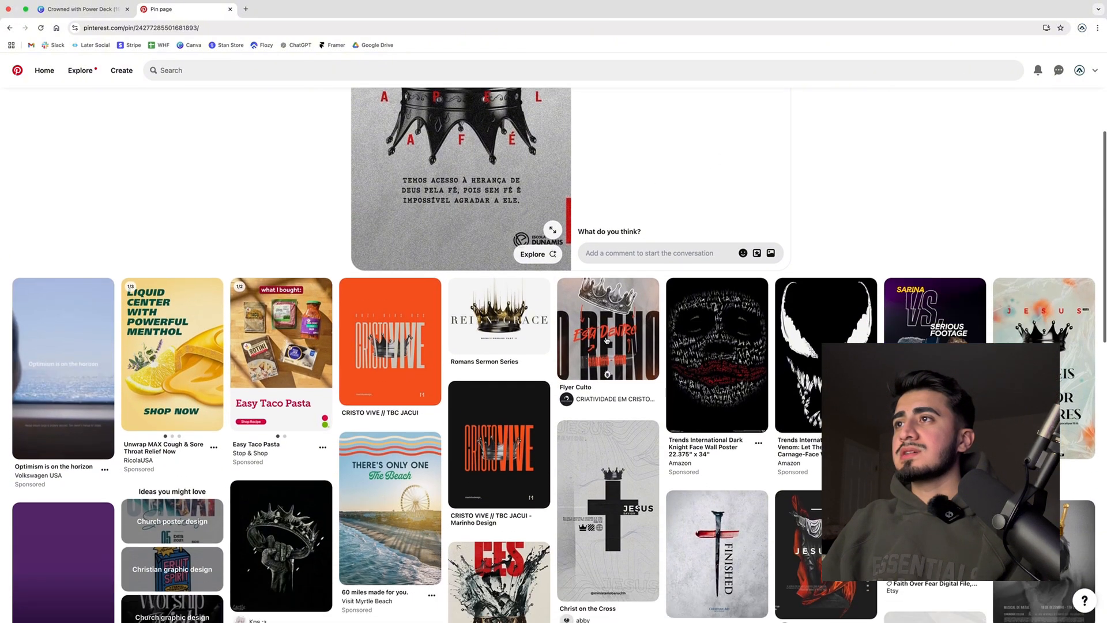
click(605, 339)
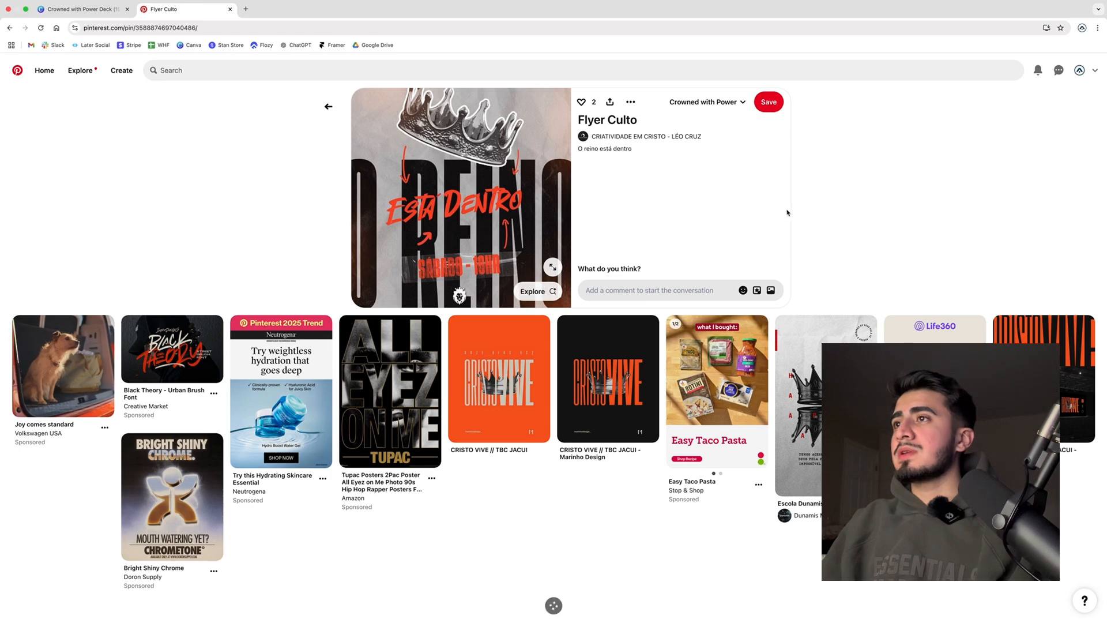
click(617, 390)
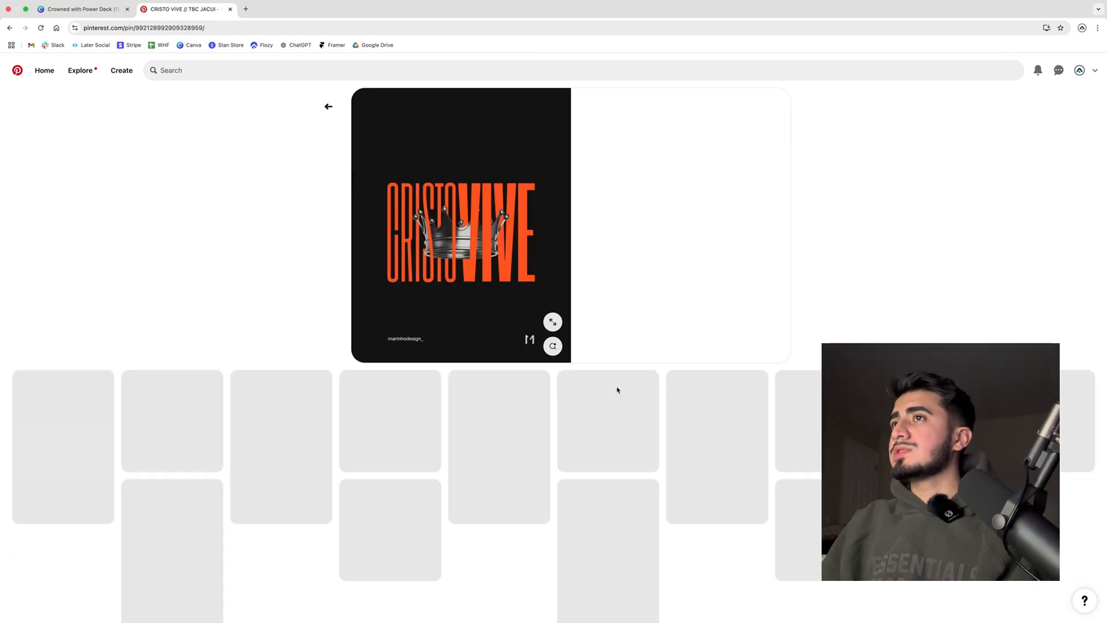
scroll(827, 300, down, 2)
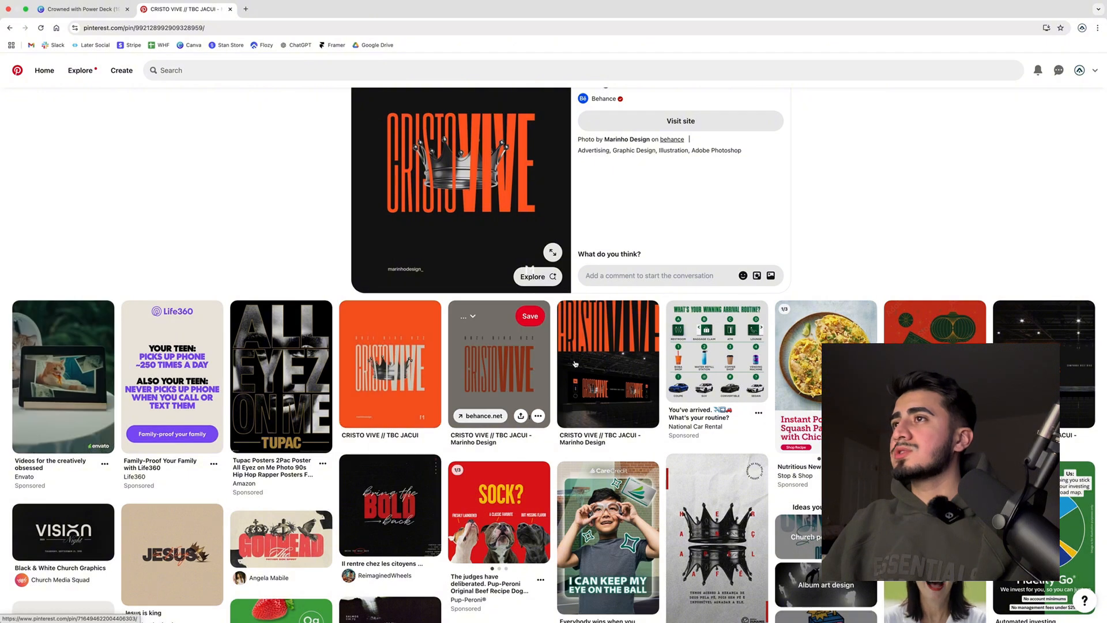
scroll(575, 363, up, 2)
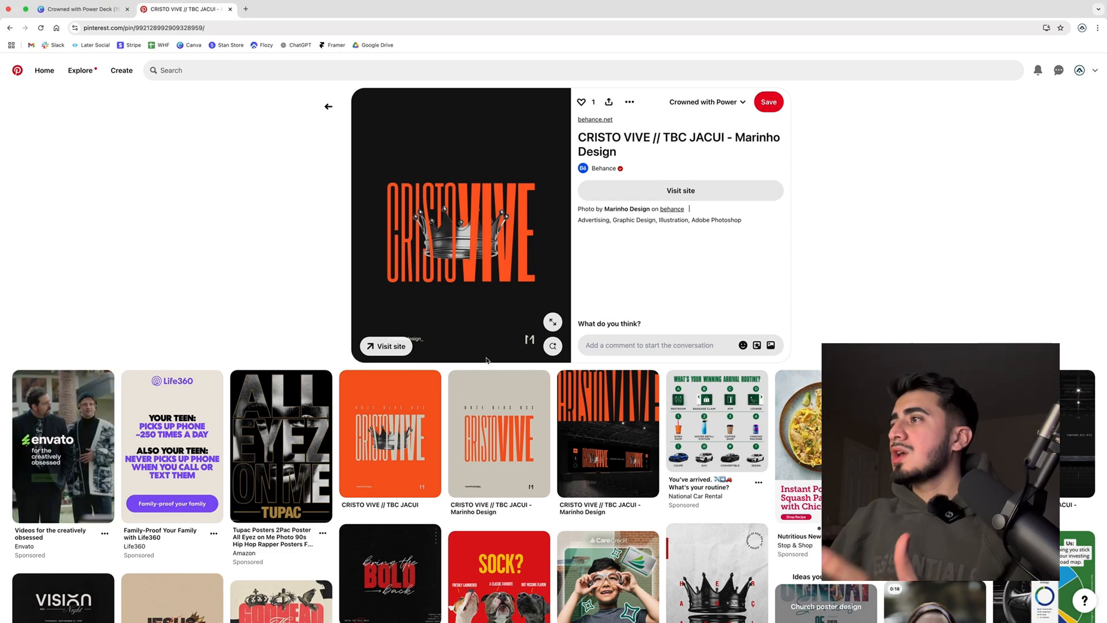
scroll(500, 388, down, 2)
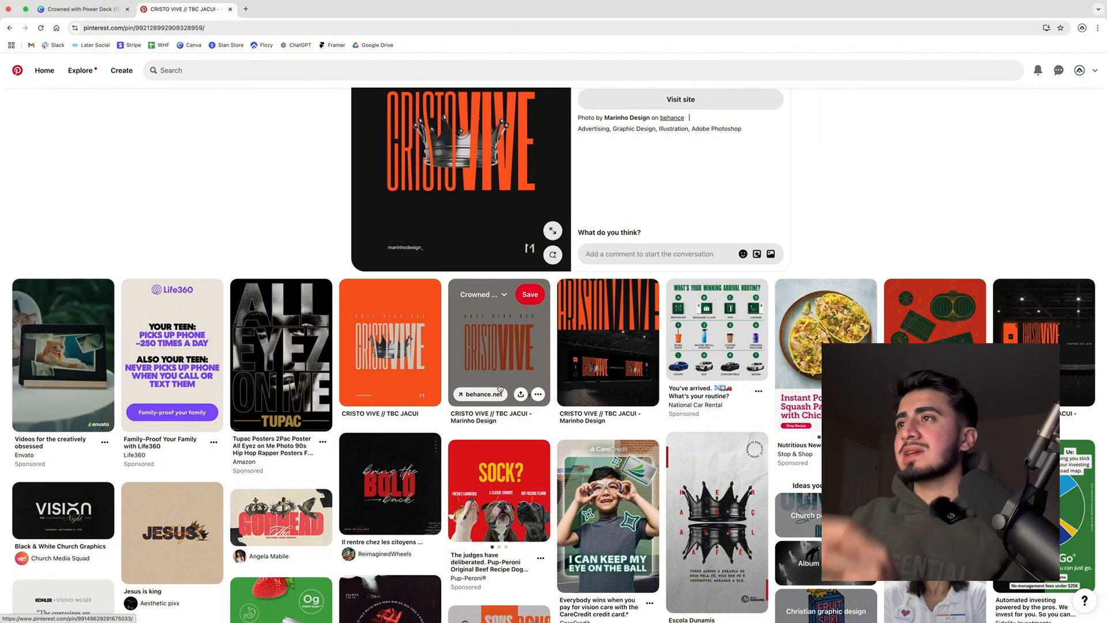
scroll(499, 388, up, 2)
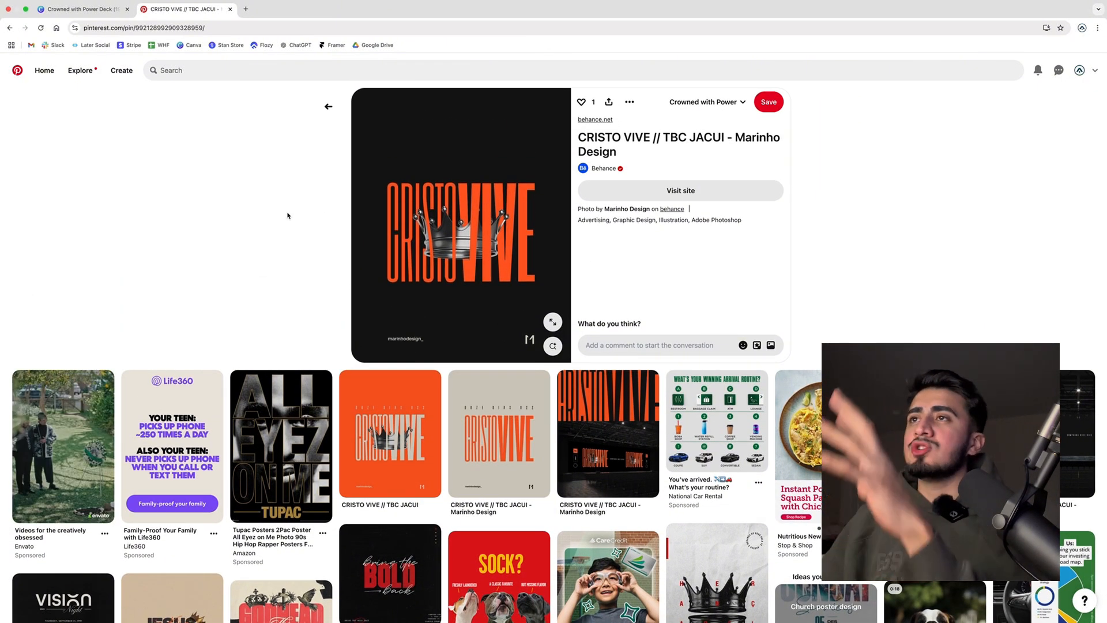
Step: View the beige CRISTO VIVE pin on the saved Crowned with Power board and switch back to the Canva deck
click(1080, 70)
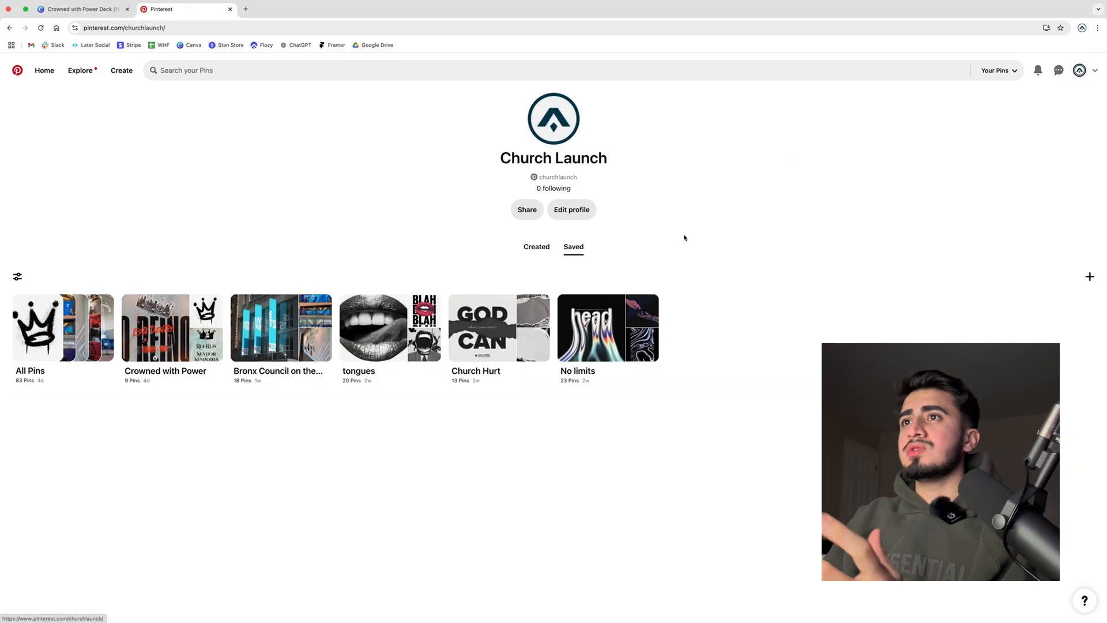
click(153, 337)
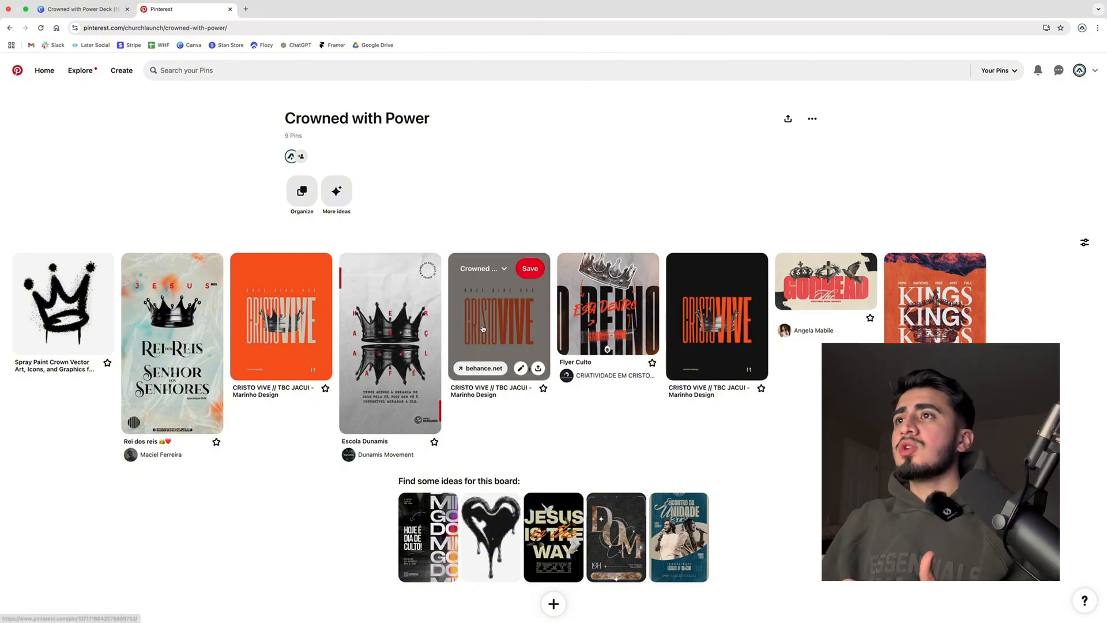
click(475, 273)
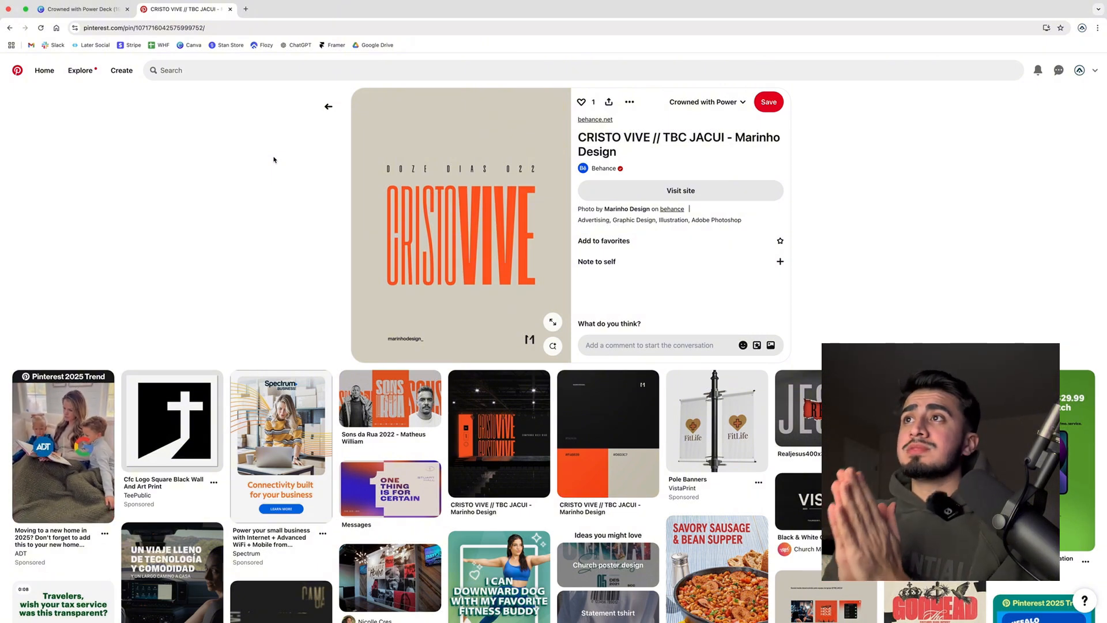
click(81, 9)
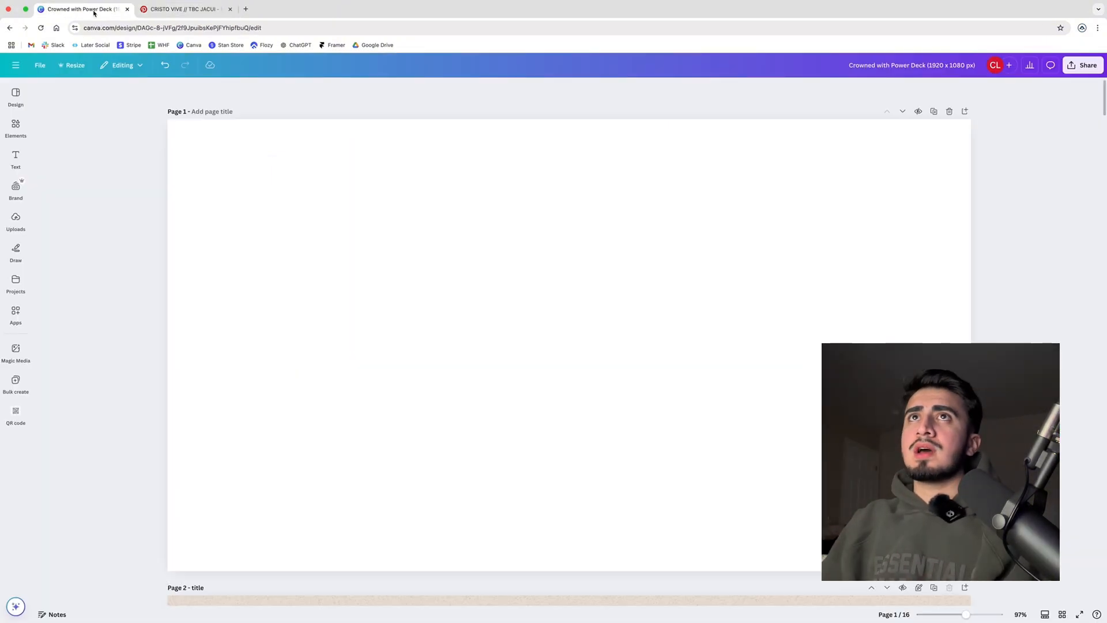
Step: Try a custom orange background colour, #FFC267, on the blank first page and undo it
click(305, 128)
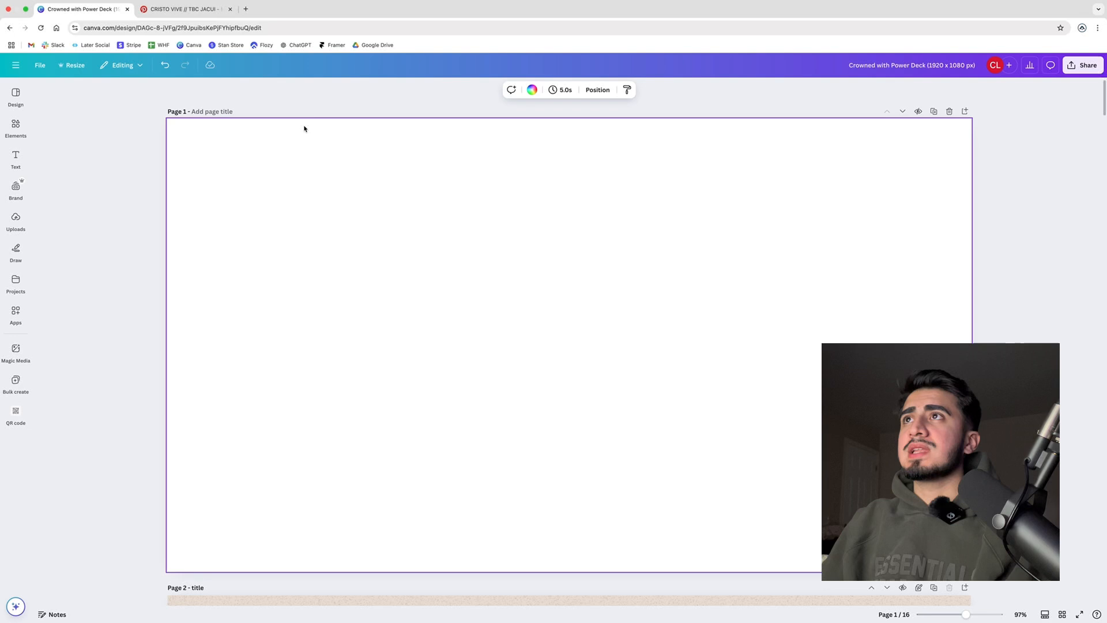
click(532, 91)
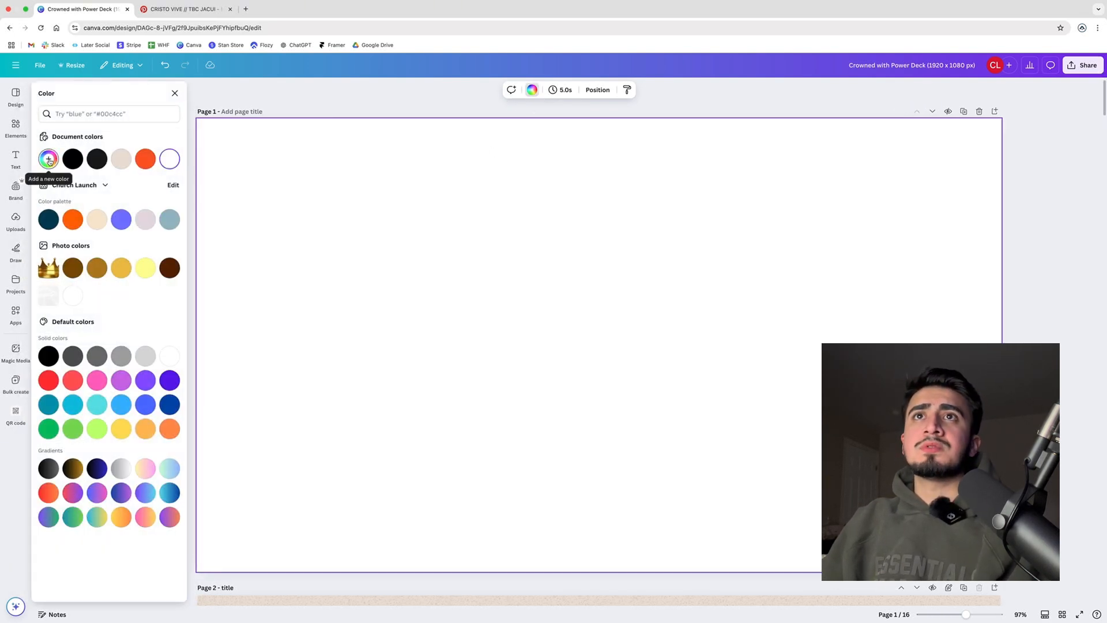
click(49, 159)
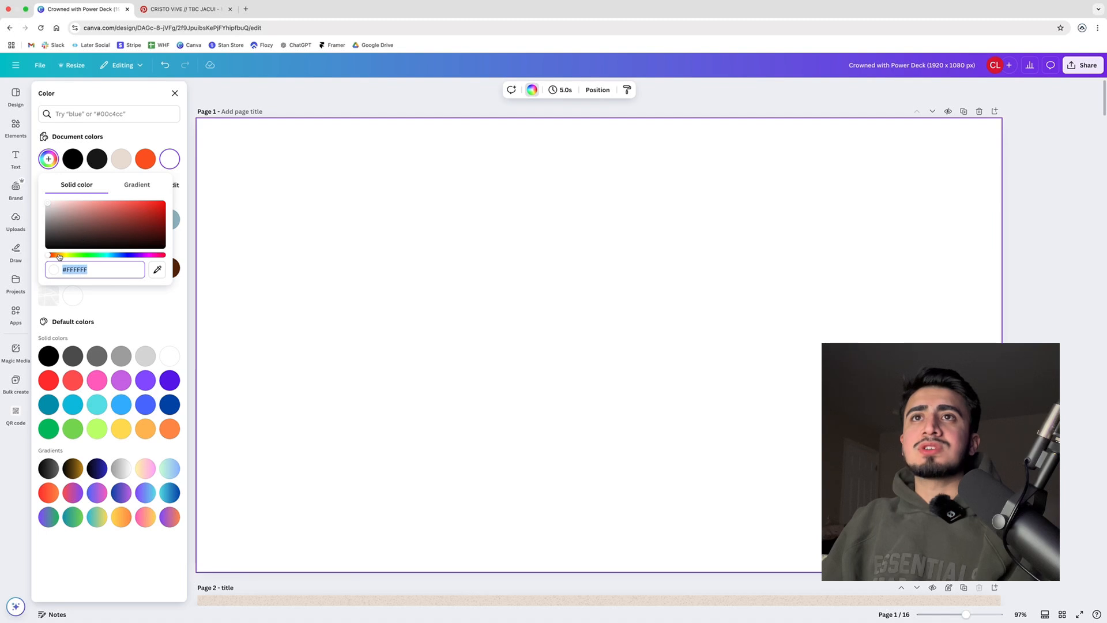
drag(59, 256, 59, 257)
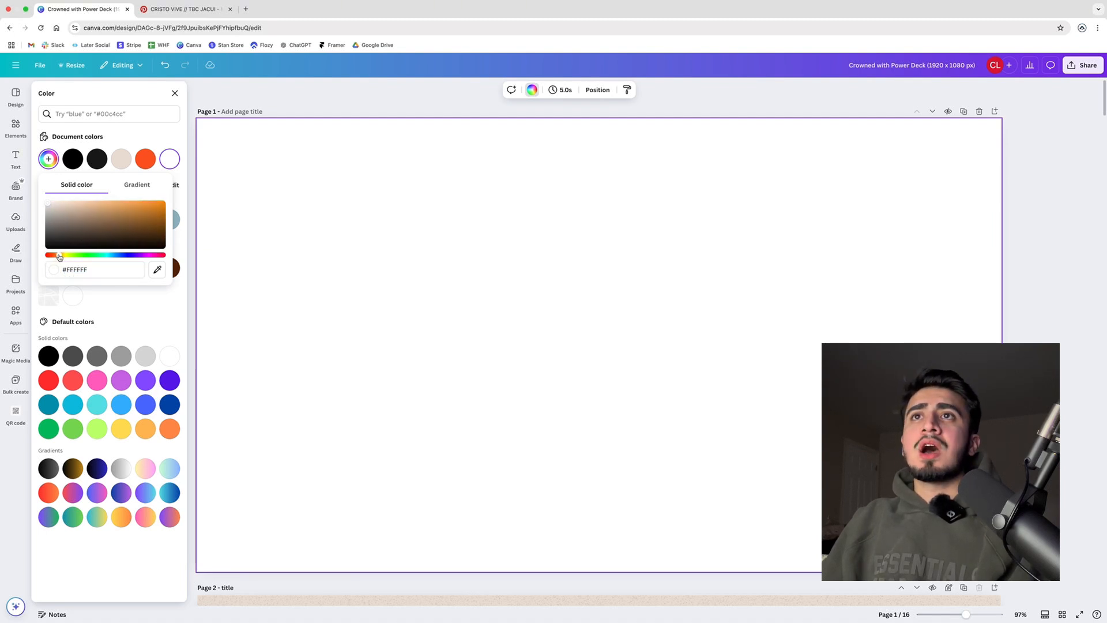
mouse_move(123, 220)
mouse_down()
mouse_move(144, 205)
mouse_move(123, 198)
mouse_up()
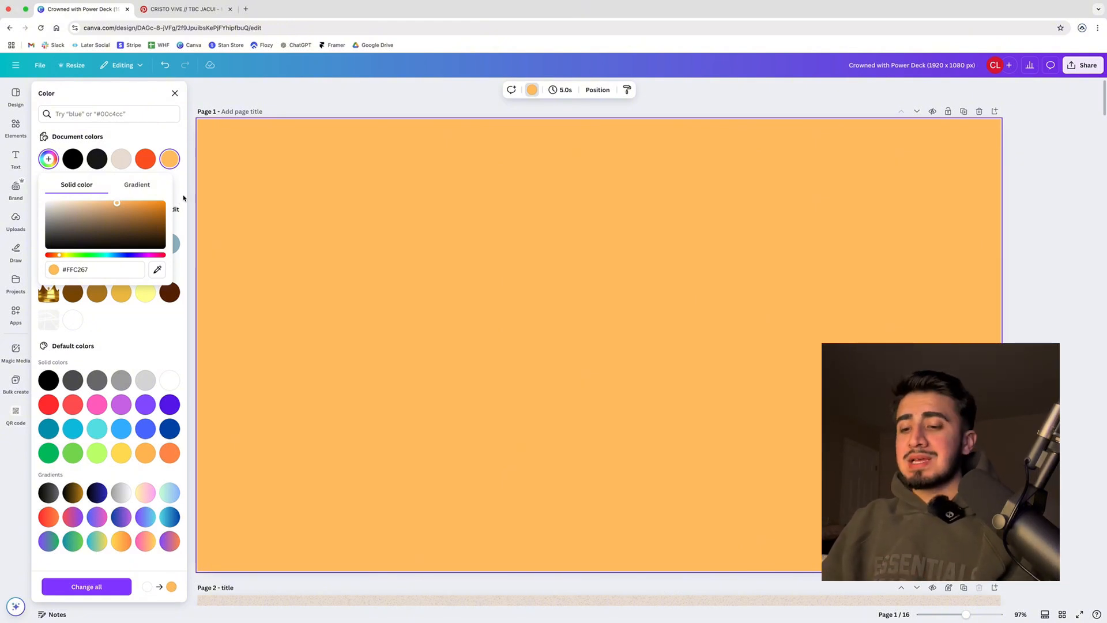
key(Escape)
key(Escape)
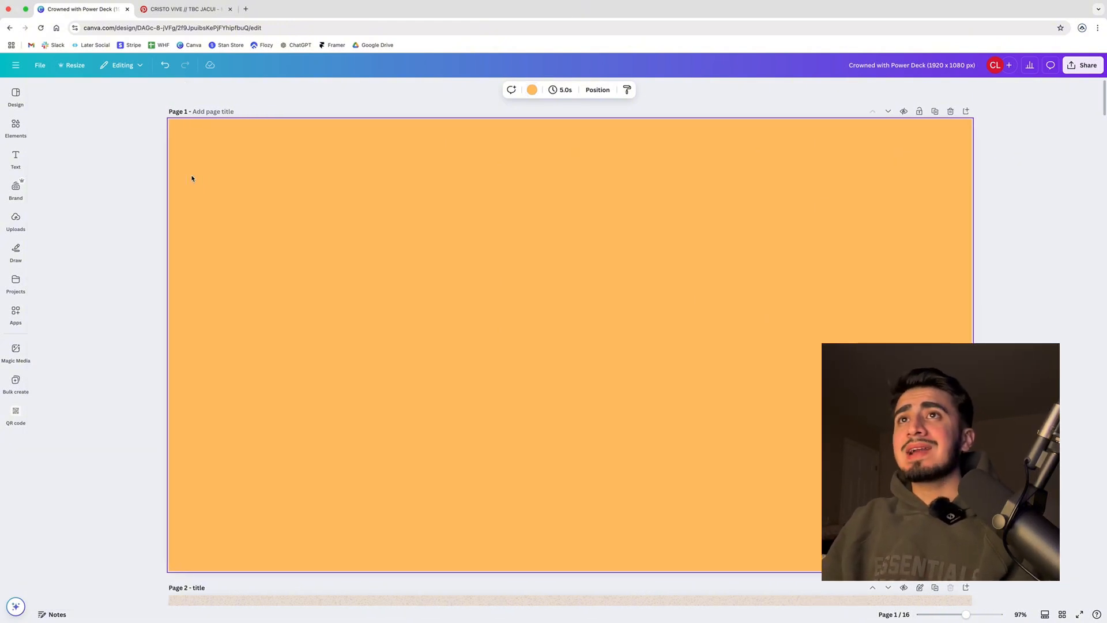
key(ctrl+z)
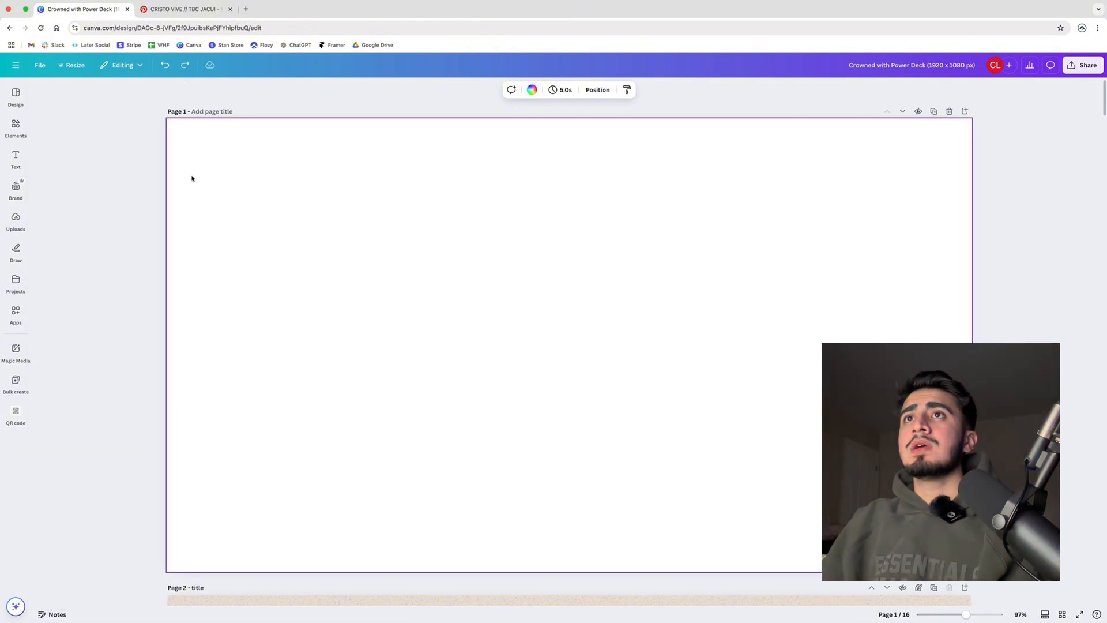
Step: Set the blank first page's background to purple #612DAE by sampling the editor's header with the eyedropper
click(532, 91)
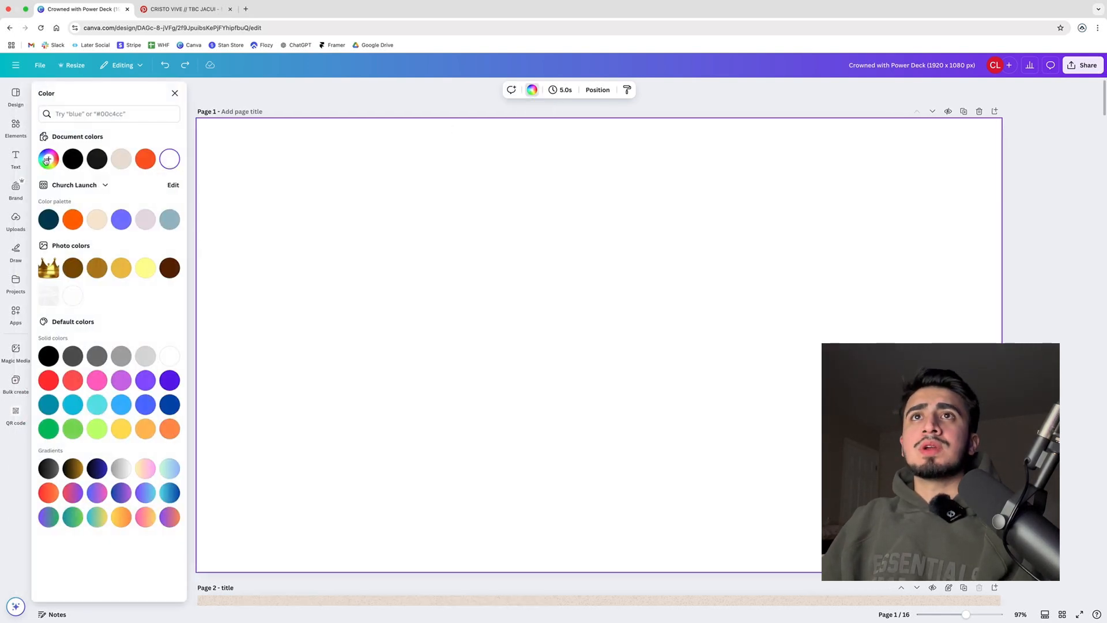
click(48, 159)
click(158, 272)
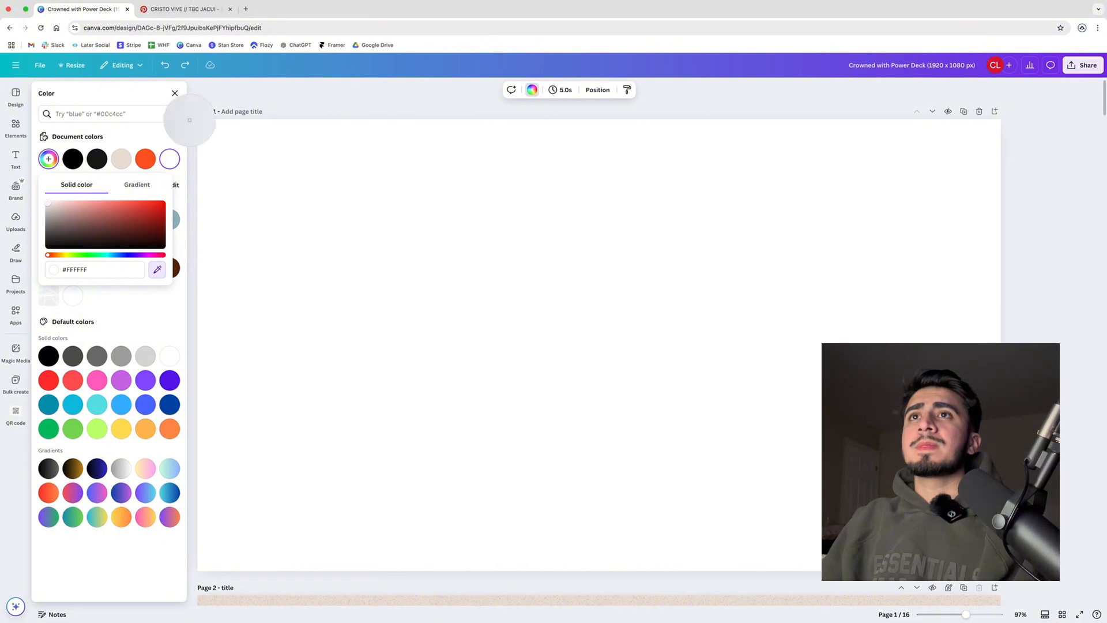
click(167, 255)
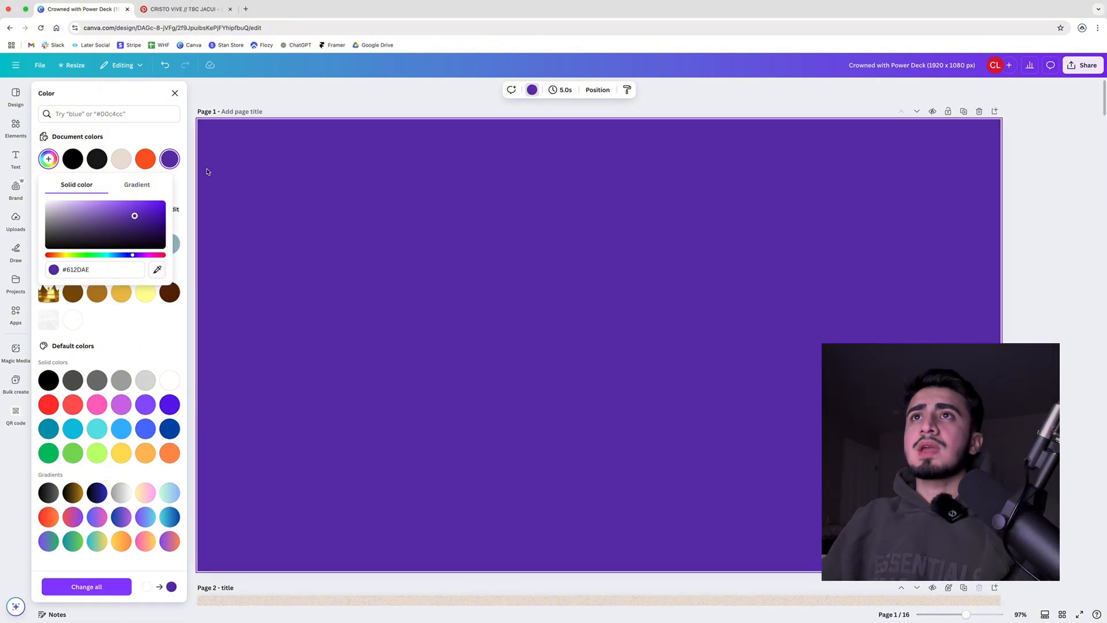
Step: Undo the purple background on the blank first page
click(195, 149)
key(super+z)
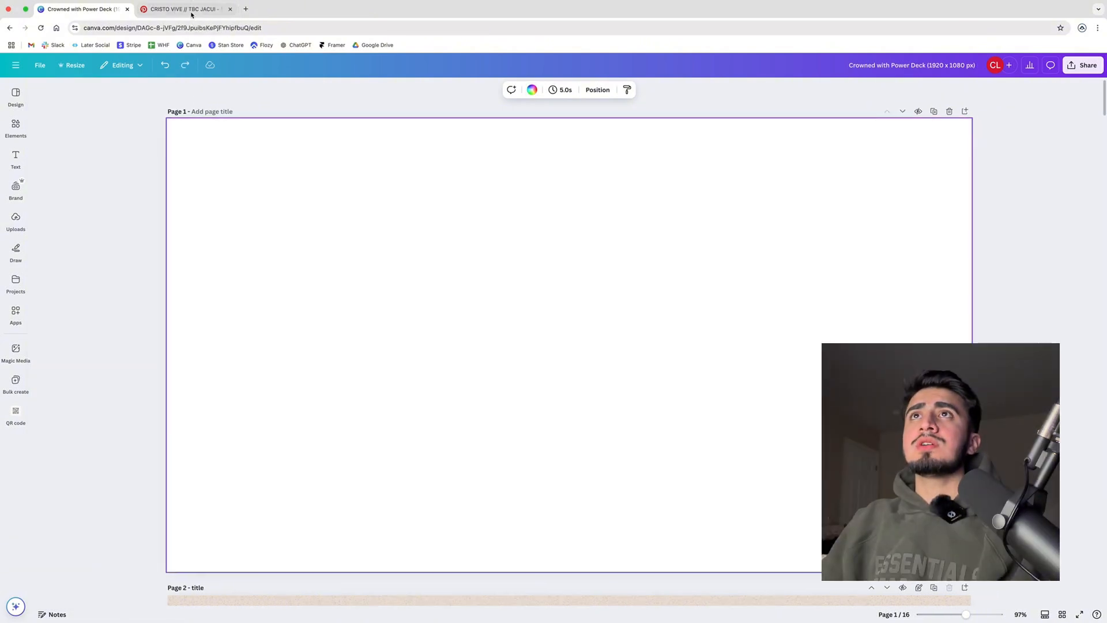
Step: Review the background colour of the beige CRISTO VIVE pin on Pinterest and return to the Canva deck
click(188, 9)
drag(199, 8, 311, 142)
drag(418, 155, 213, 14)
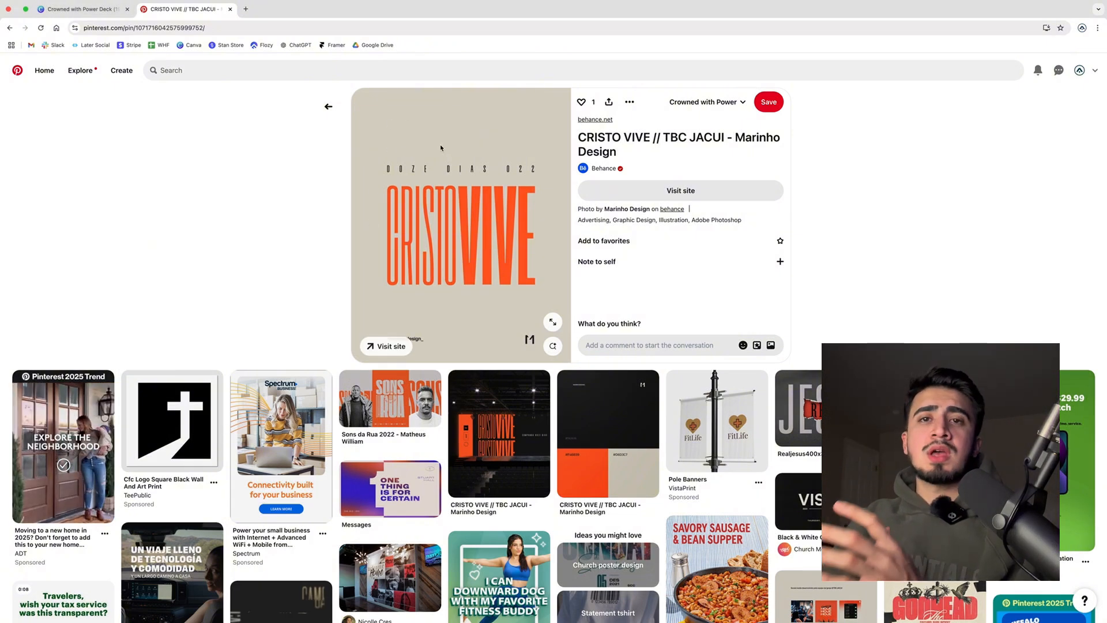
click(86, 10)
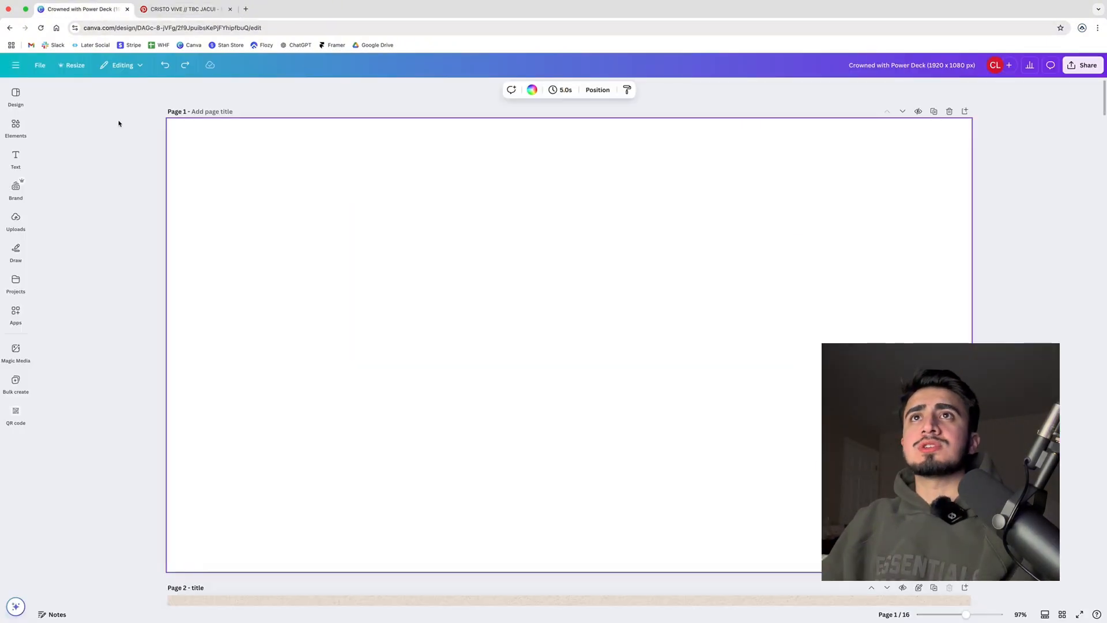
Step: Set the blank first page's background to the beige already among the document colours
click(237, 142)
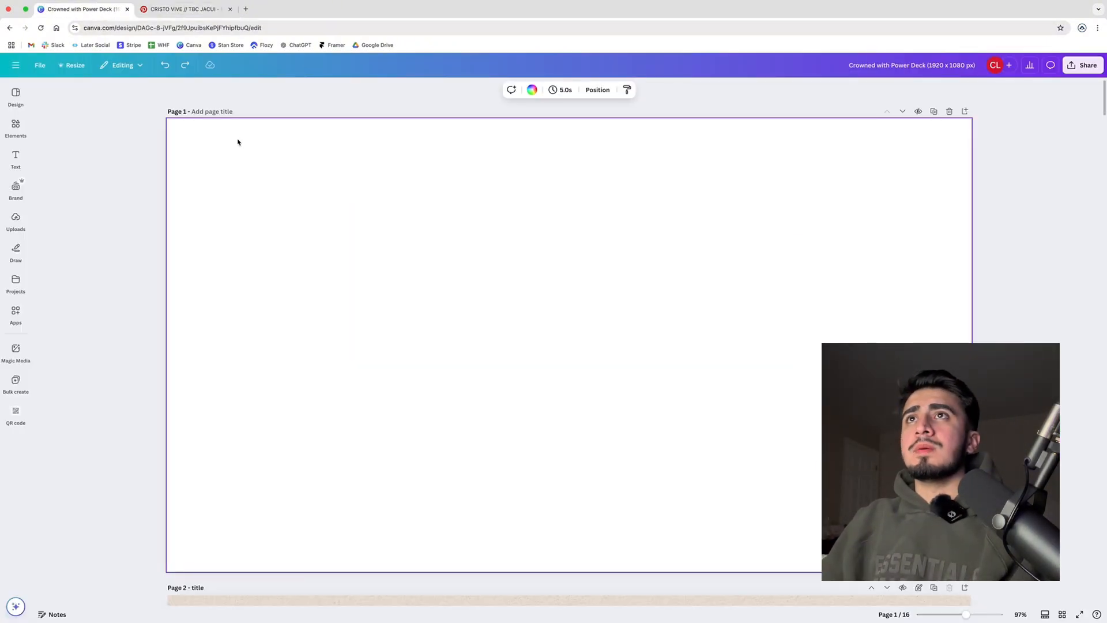
click(532, 89)
click(122, 160)
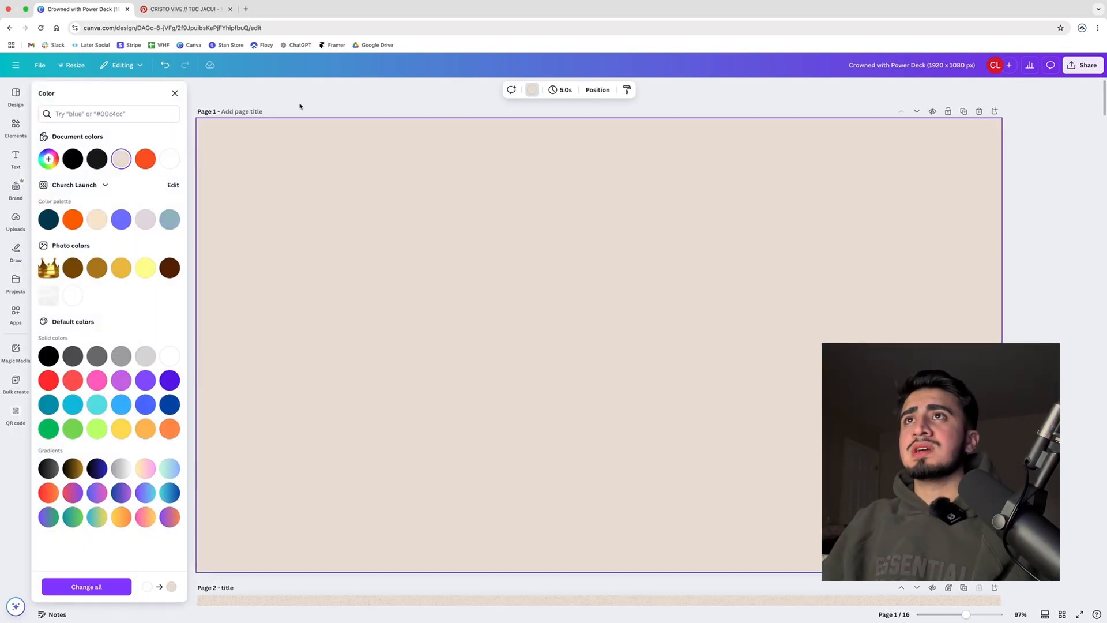
click(662, 297)
Step: Compare the first page's beige background with the CRISTO VIVE pin on Pinterest
click(203, 9)
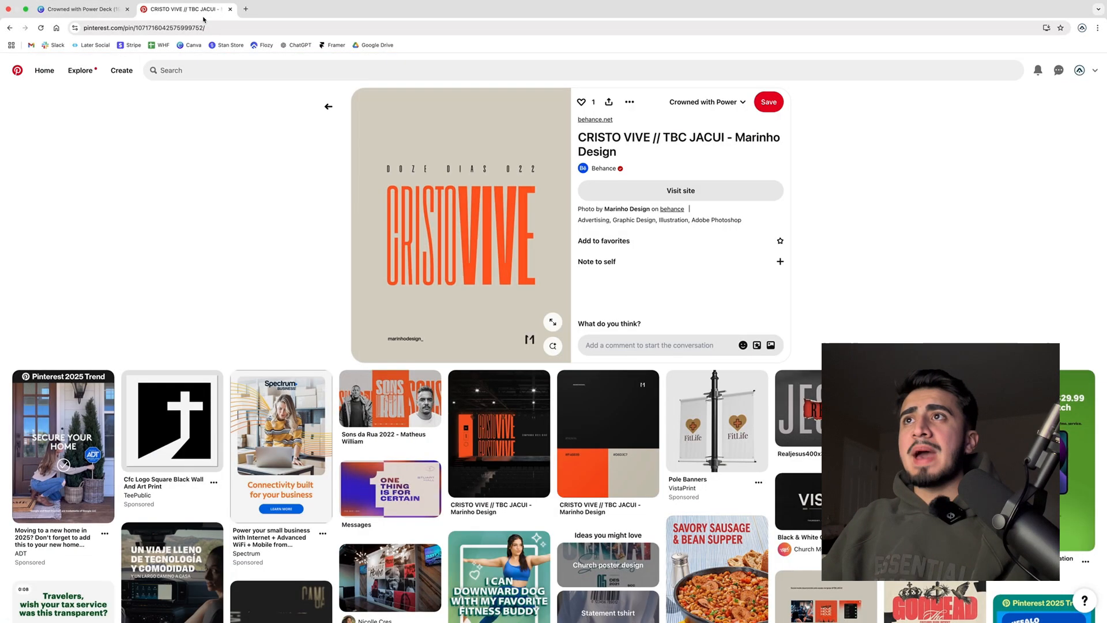
click(84, 12)
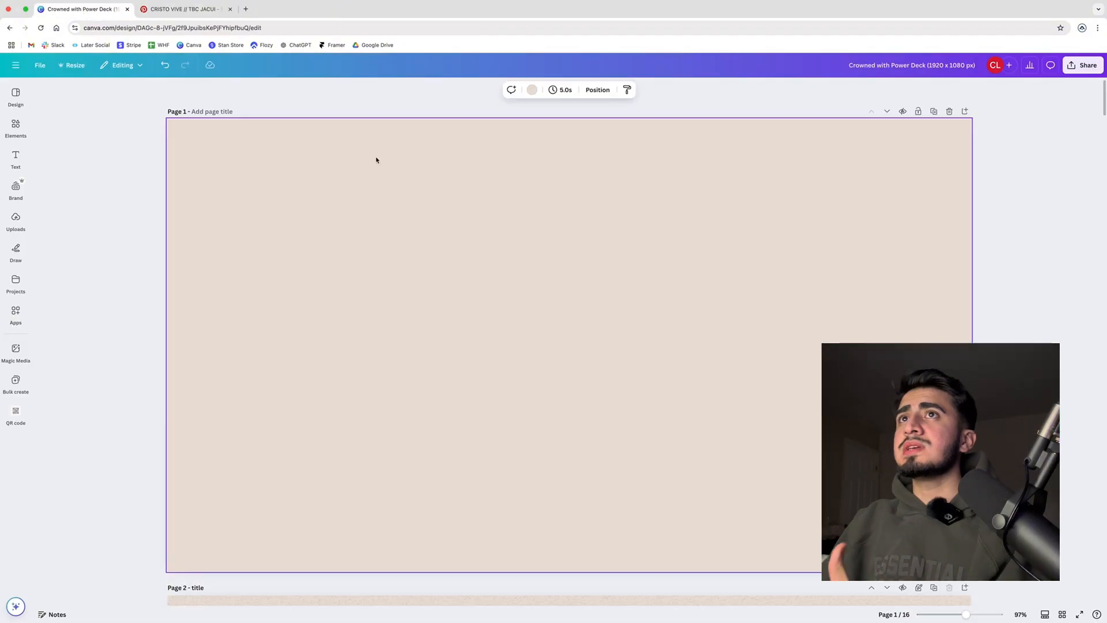
click(176, 21)
click(100, 20)
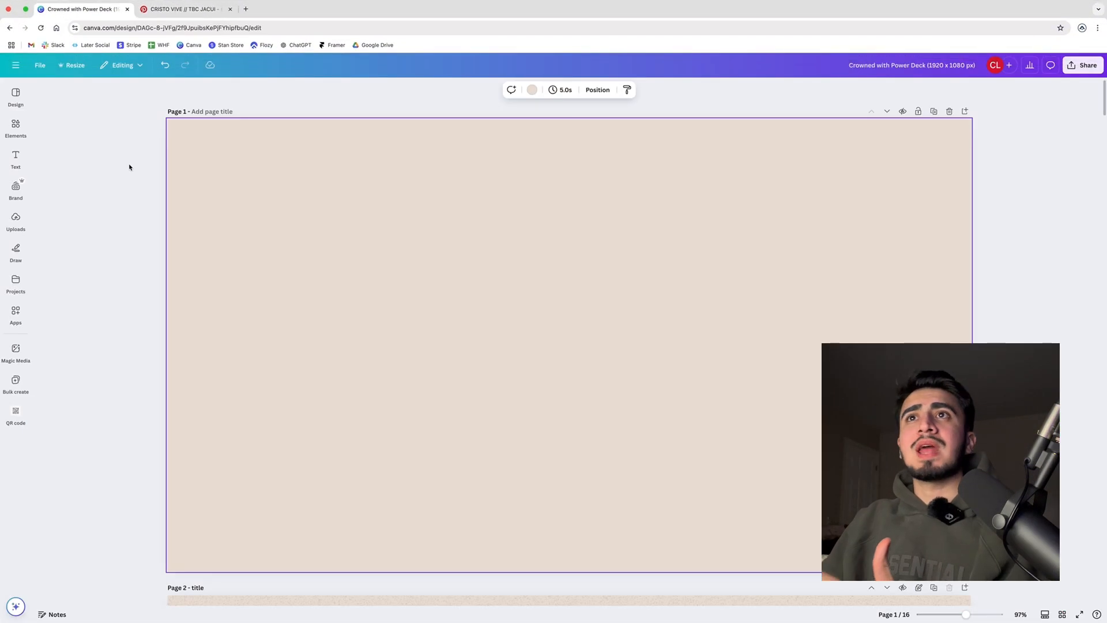
Step: Try a light grey background, #EFEFEF, on the first page and undo it
click(180, 152)
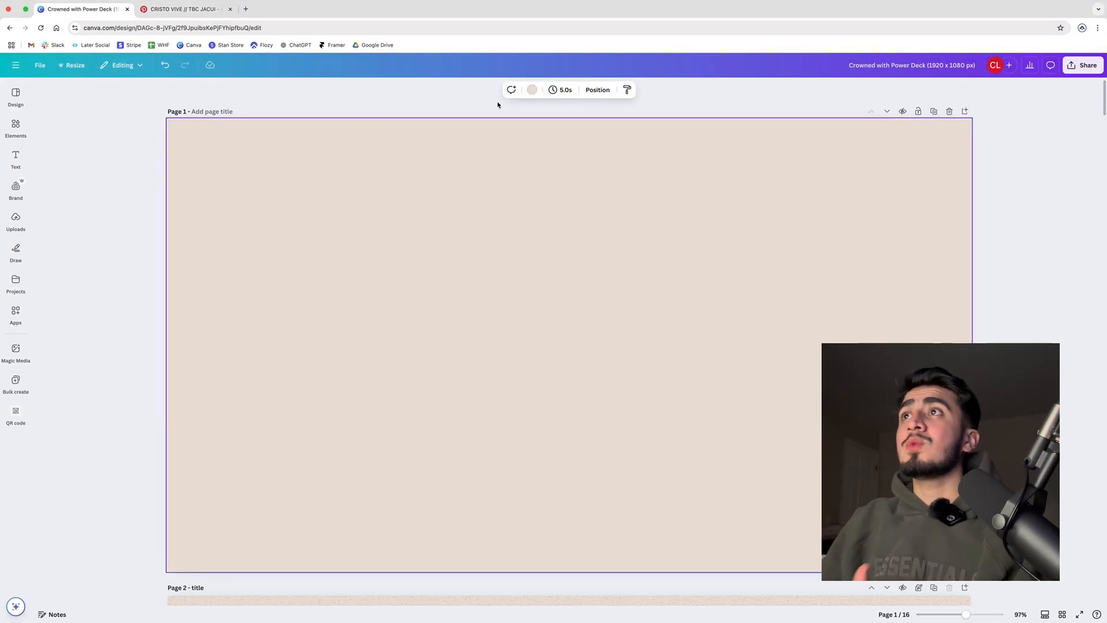
click(532, 91)
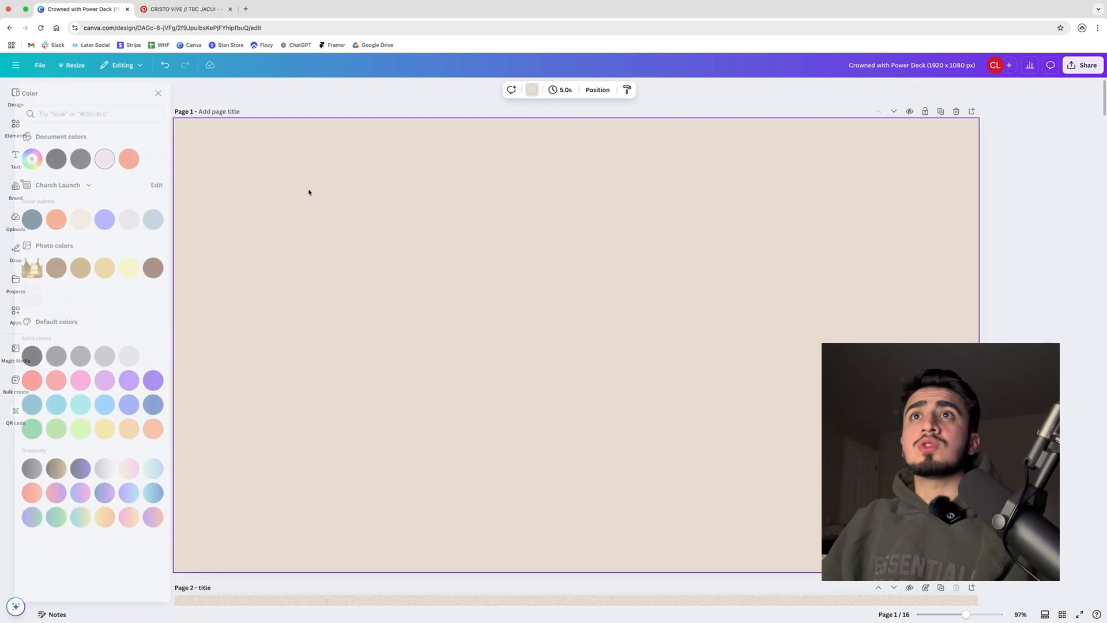
click(121, 160)
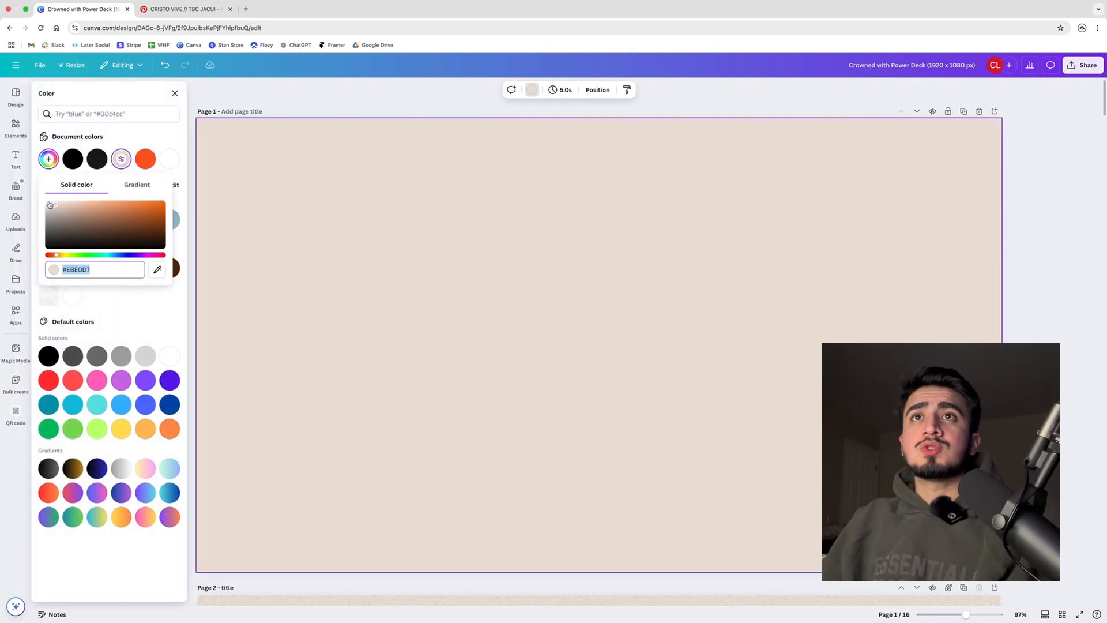
mouse_move(55, 207)
mouse_down()
mouse_move(70, 203)
mouse_move(40, 206)
mouse_up()
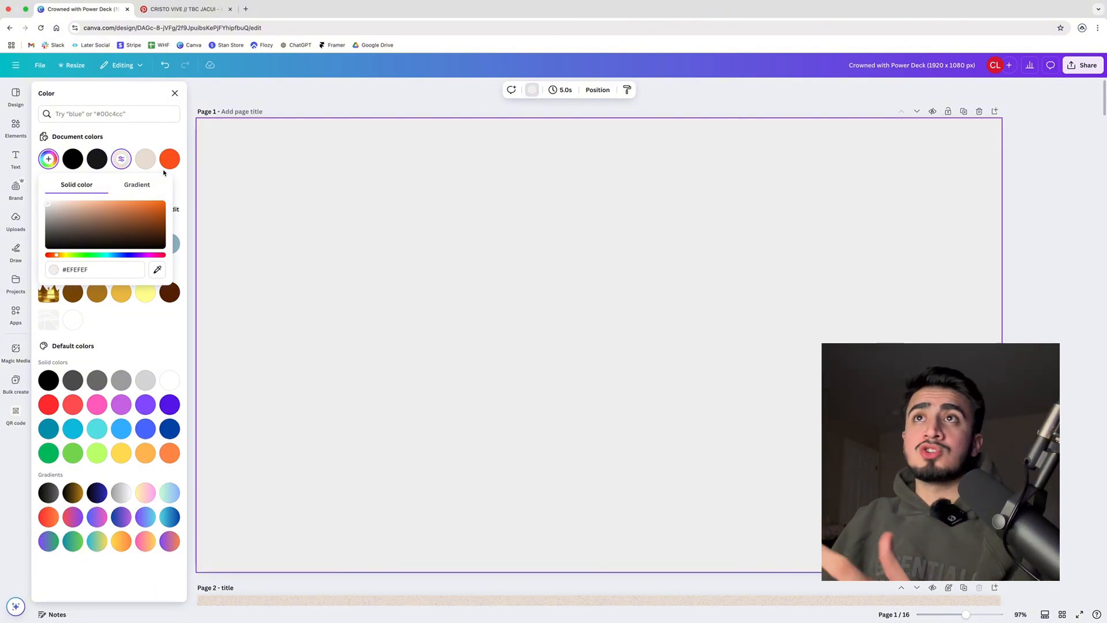
key(Escape)
key(ctrl+z)
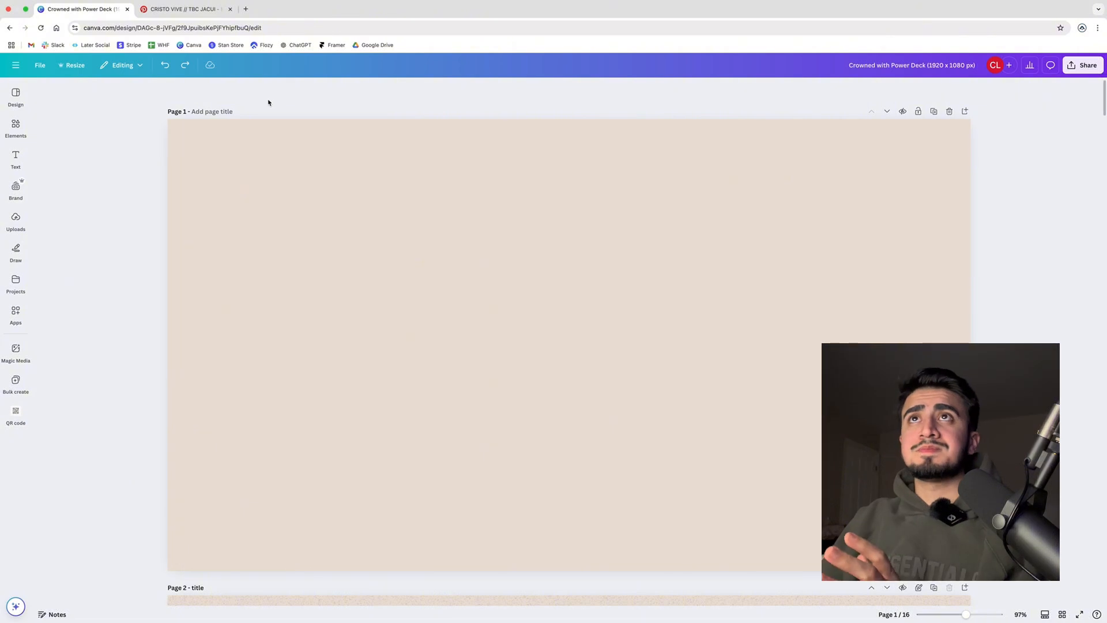
Step: Check the CRISTO VIVE pin again and search Google in a new tab for "the best skinny tall fonts on canva"
click(184, 9)
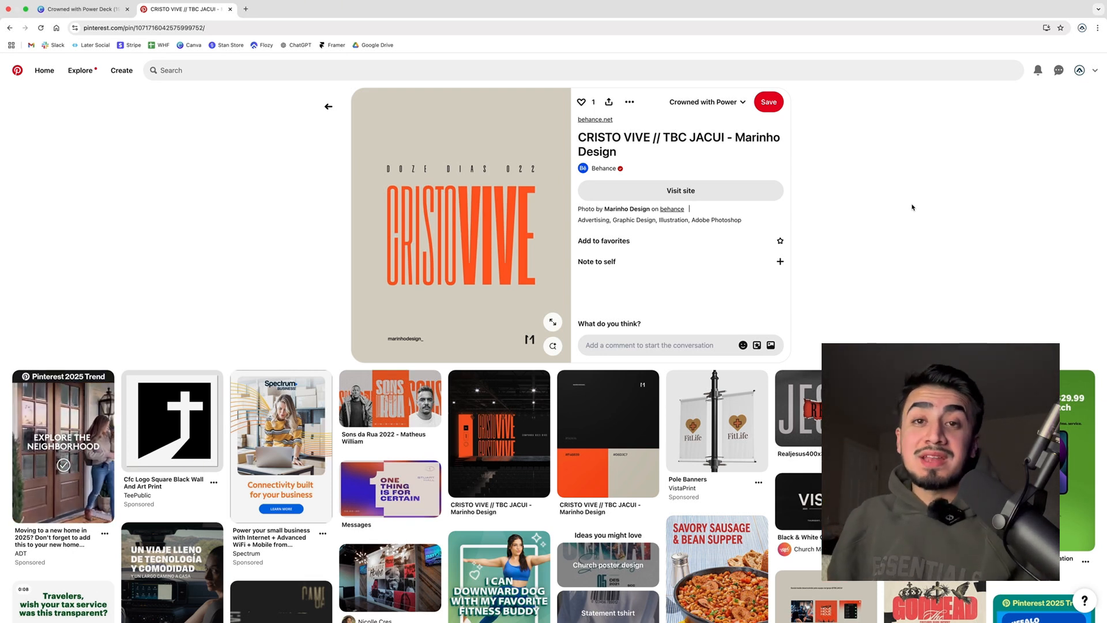
click(246, 10)
text(the best )
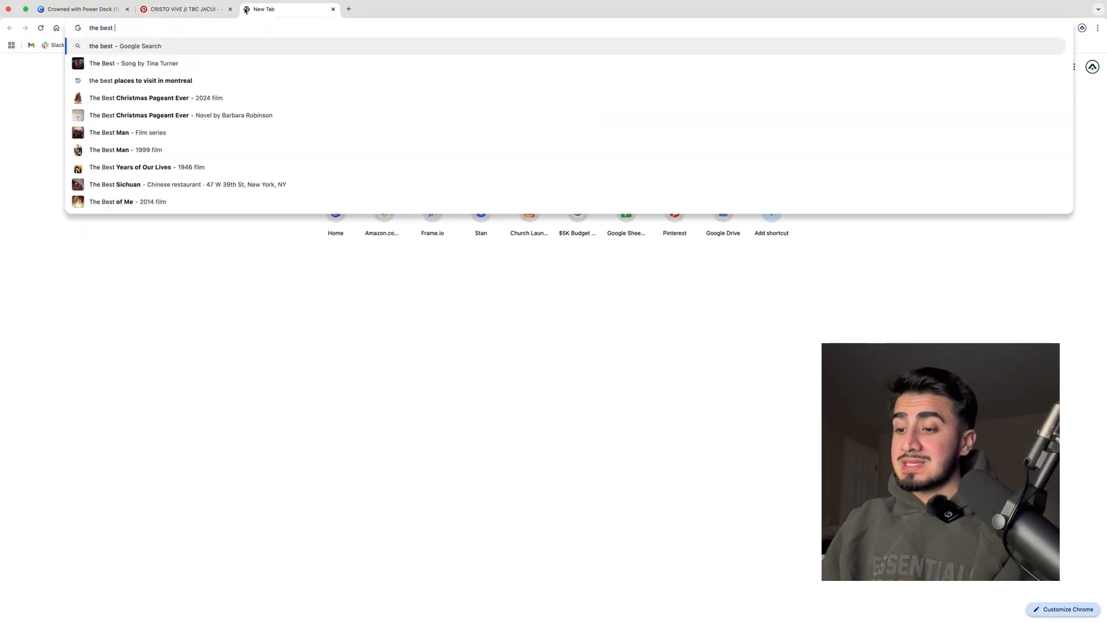
text(skinny t)
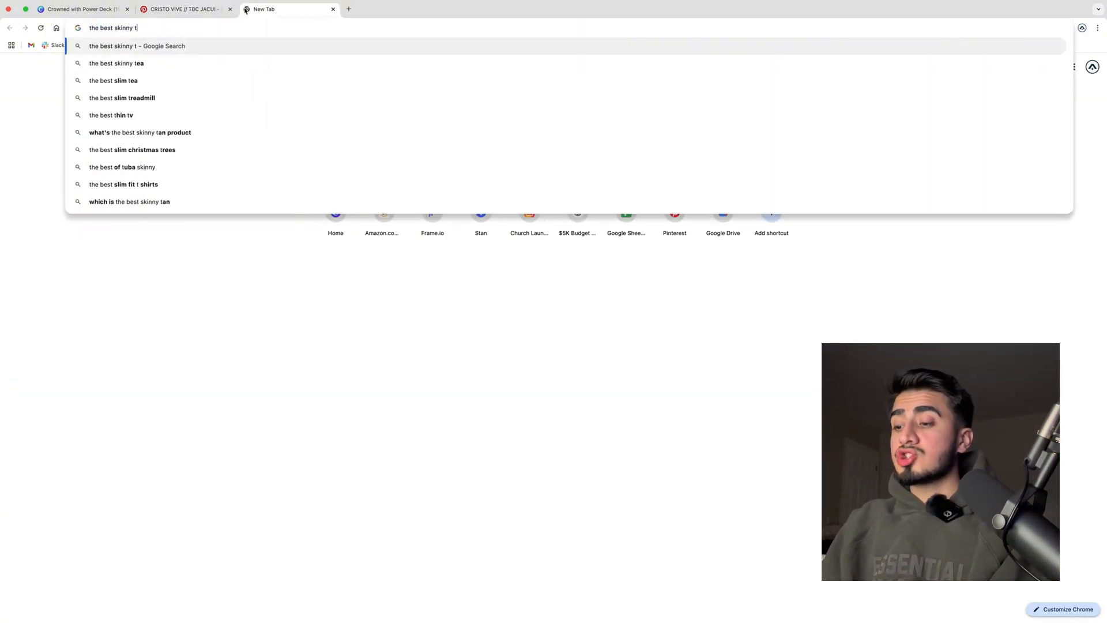
text(all fonts )
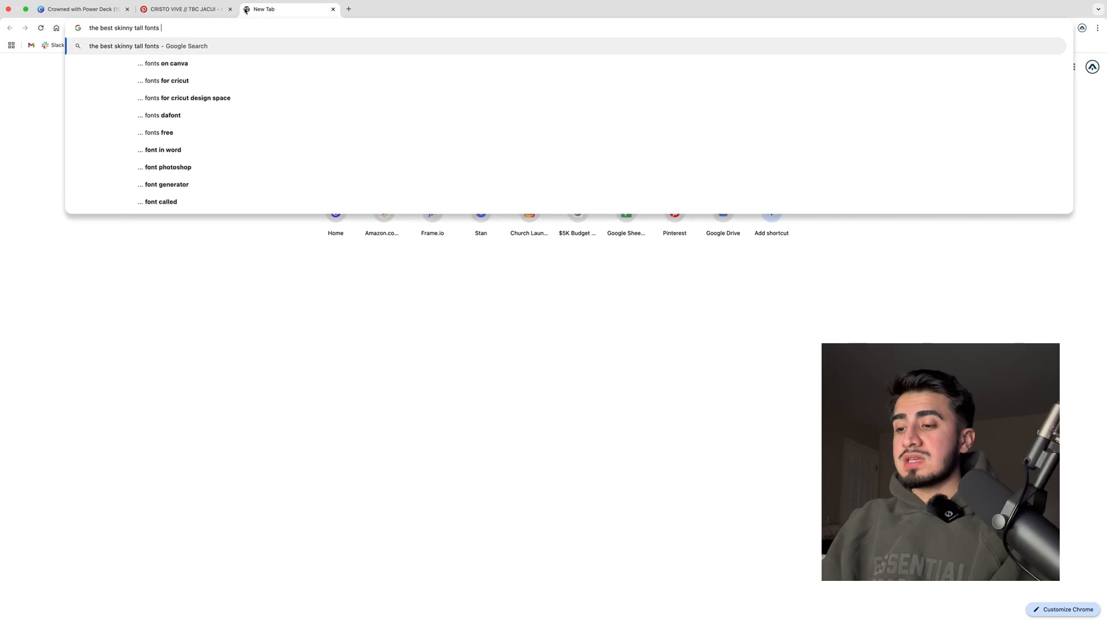
text(on canva)
key(Return)
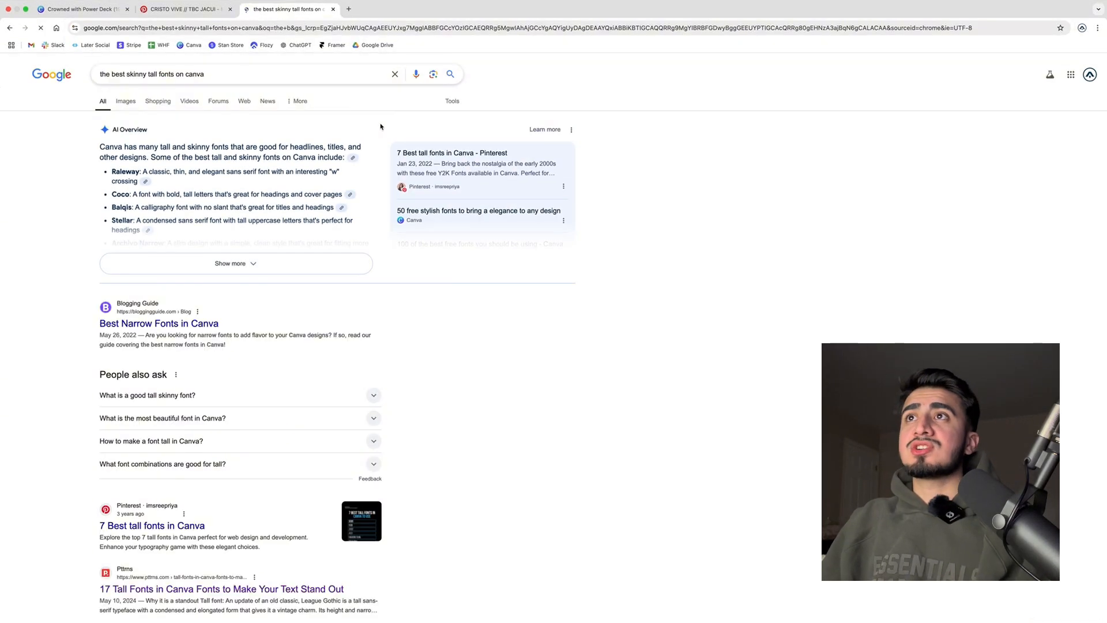
Step: Open the Pttrns article "17 Tall Fonts in Canva Fonts to Make Your Text Stand Out" and review its font list
scroll(381, 126, down, 5)
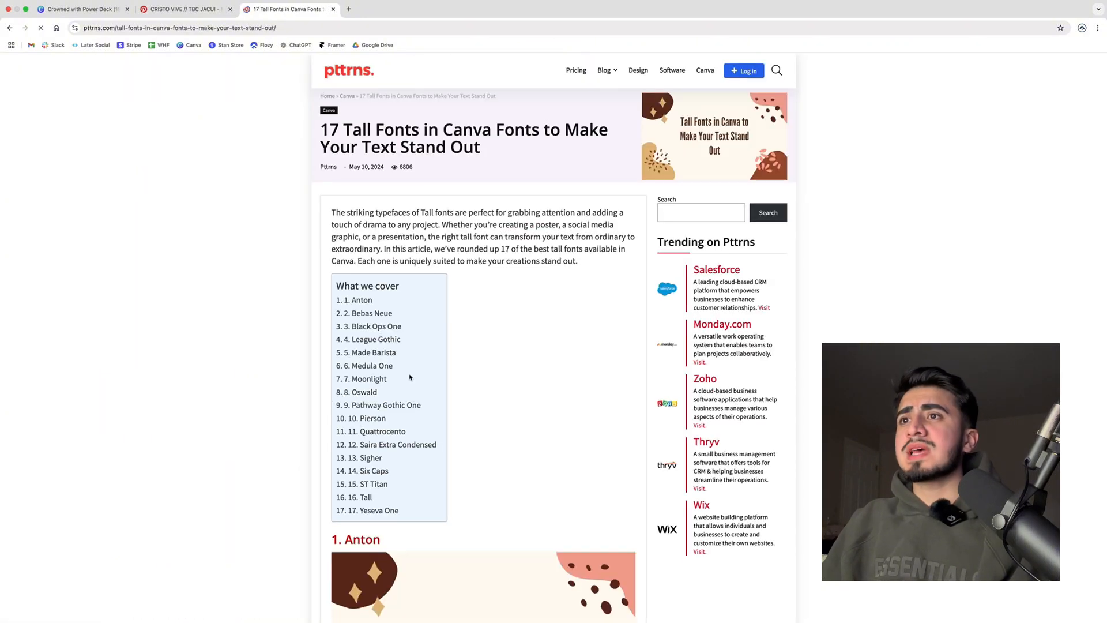
scroll(492, 370, down, 2)
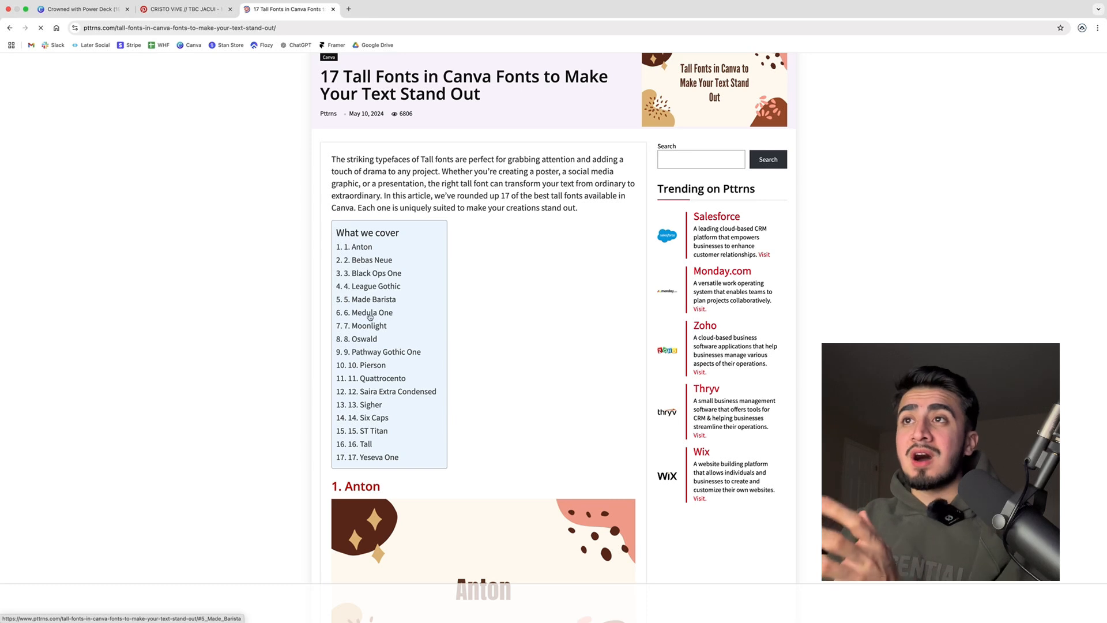
mouse_move(163, 3)
Step: Switch back to the Canva deck and add a text box to the first page
click(85, 19)
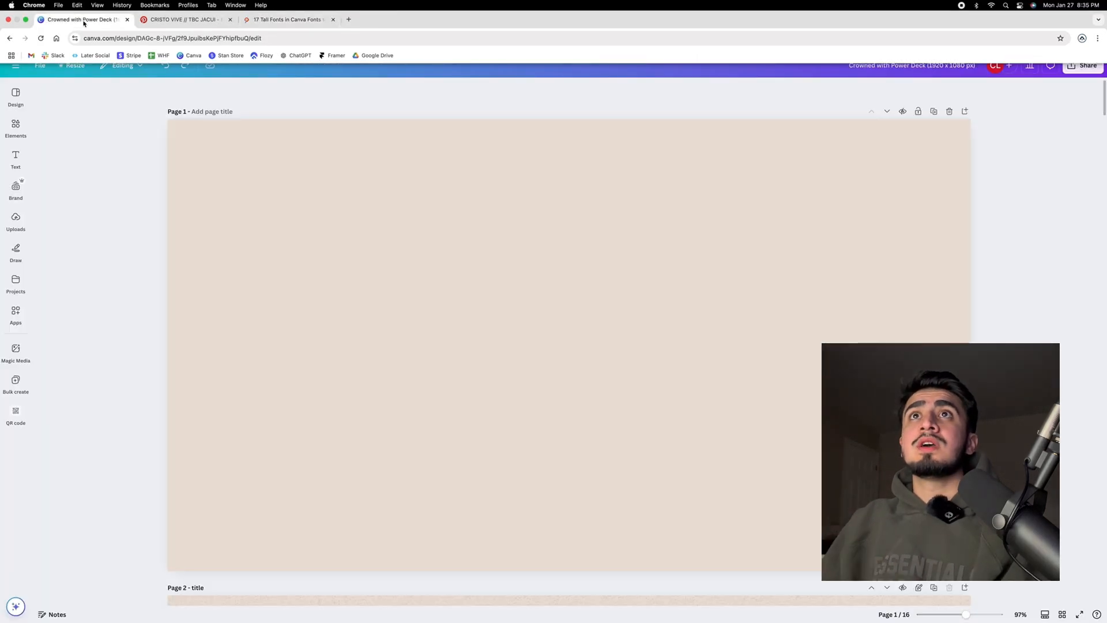
click(16, 158)
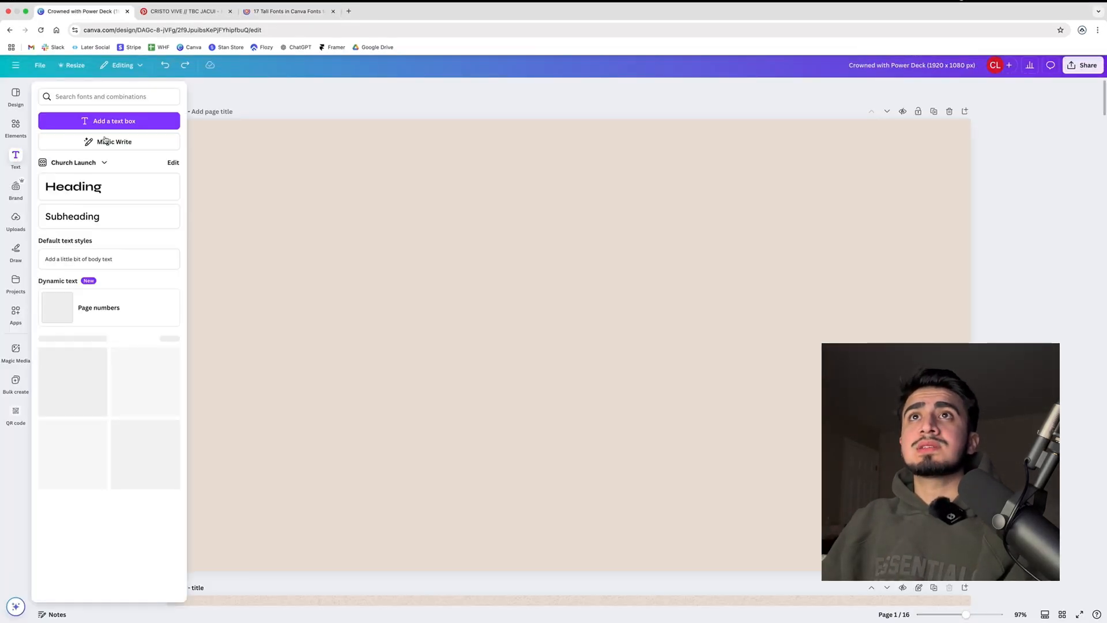
click(112, 118)
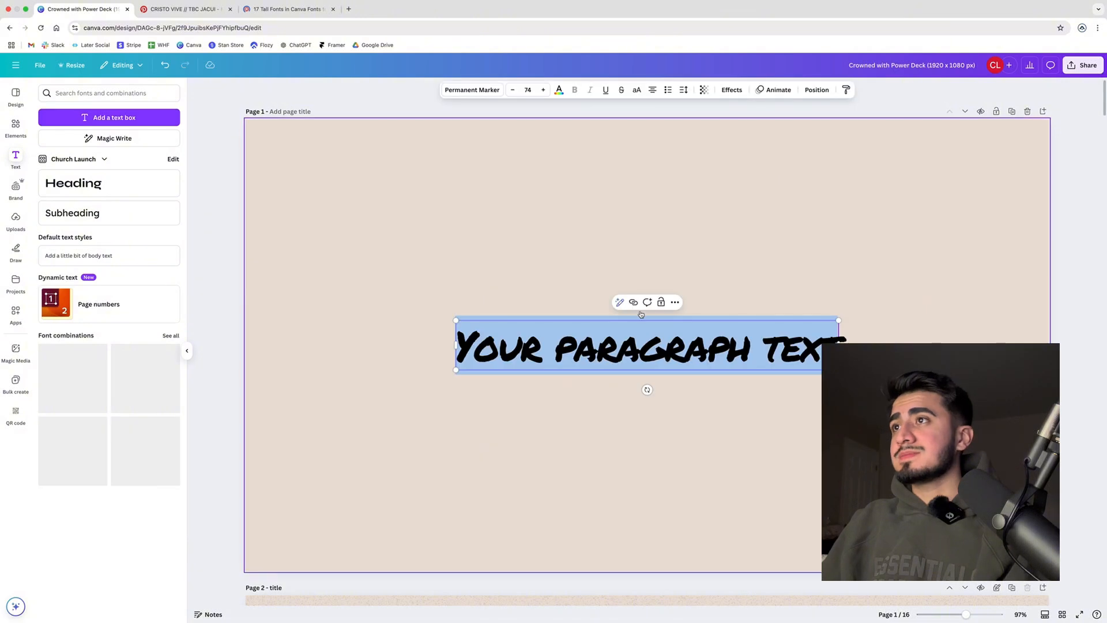
Step: Consult the tall fonts article, then search for Anton and apply it to the new text box
click(471, 89)
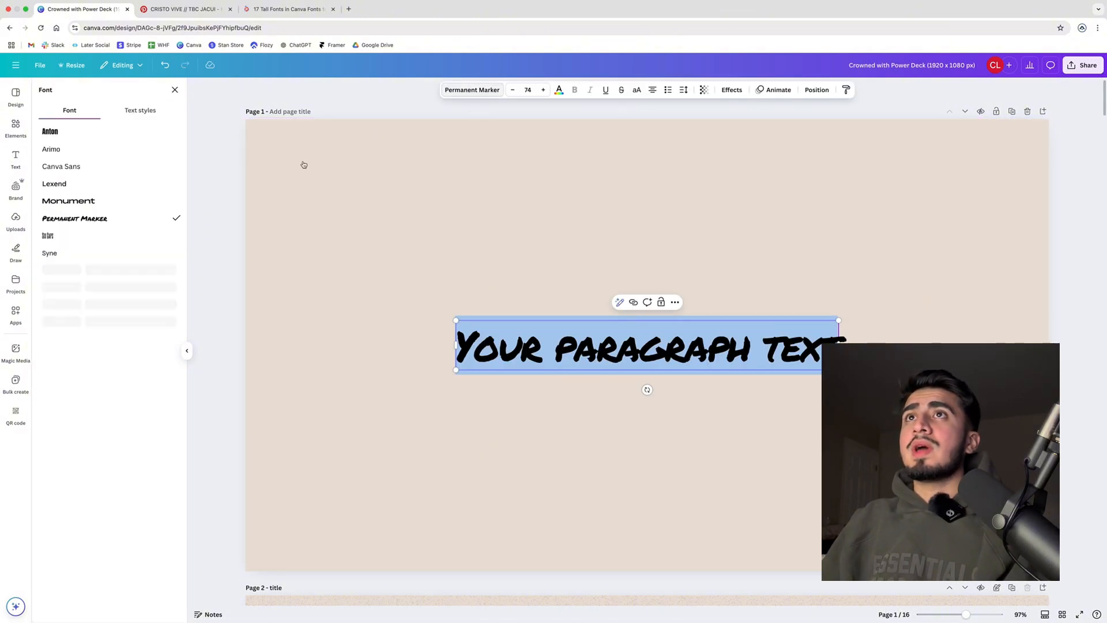
click(286, 9)
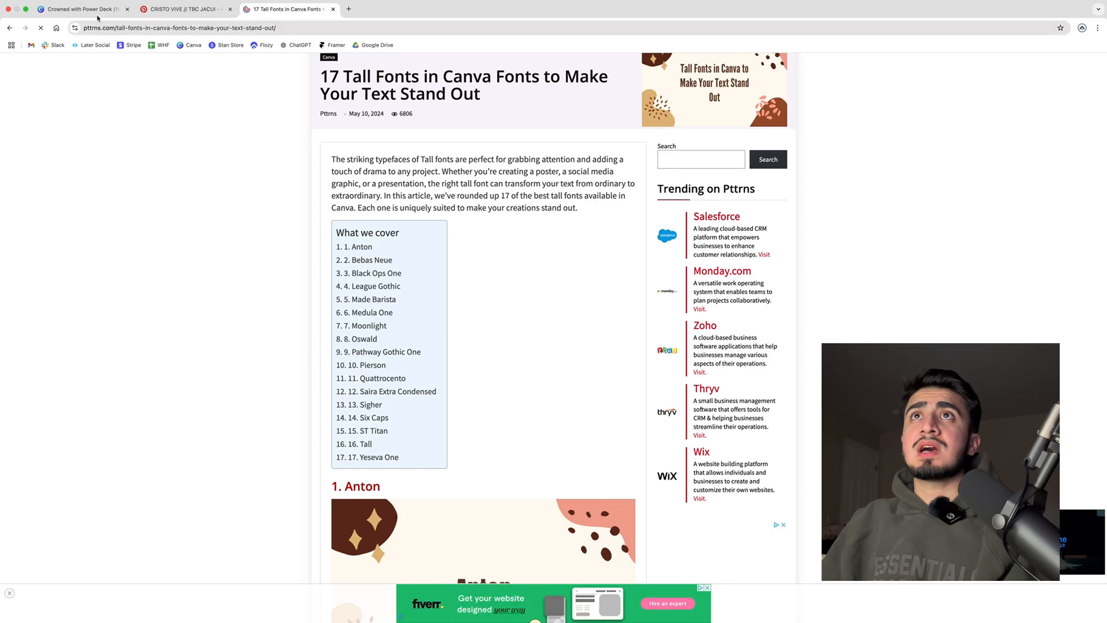
click(81, 9)
click(103, 131)
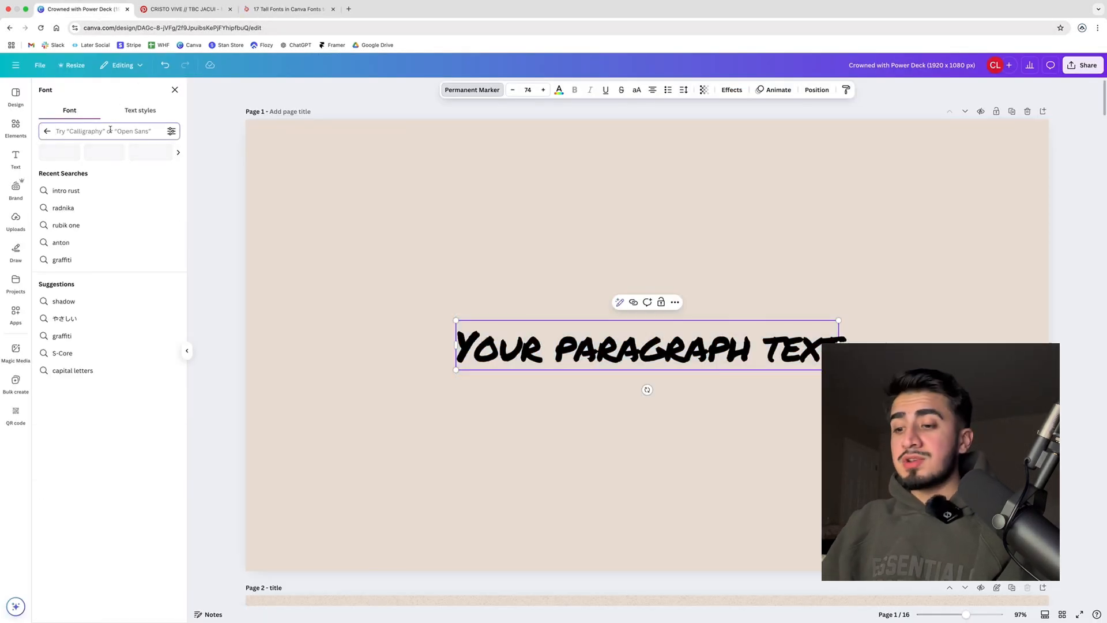
text(anton)
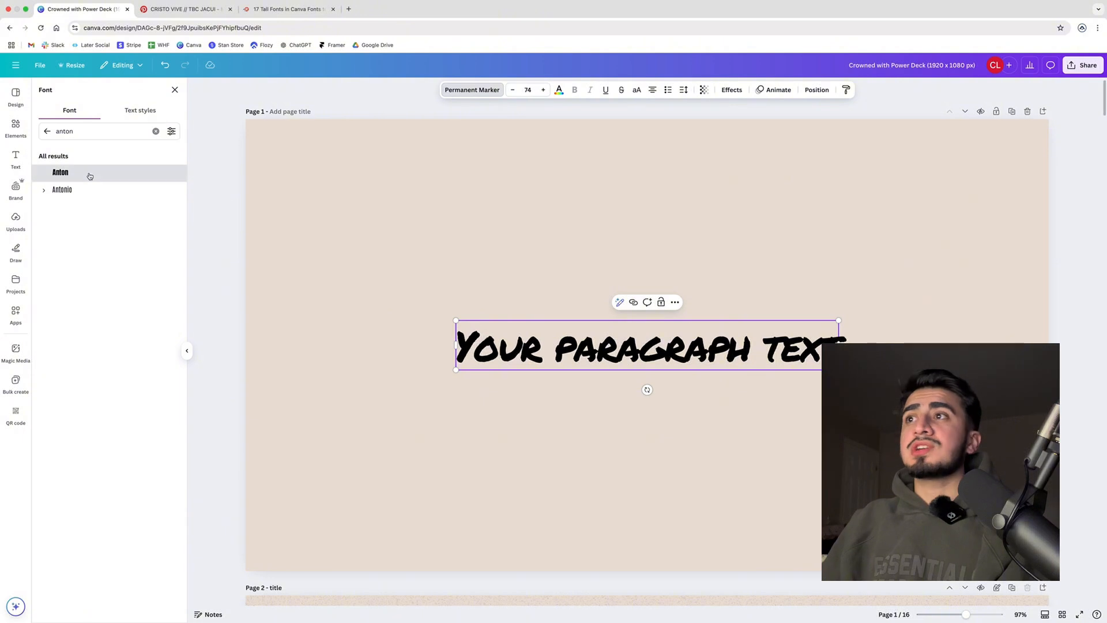
click(90, 173)
key(Escape)
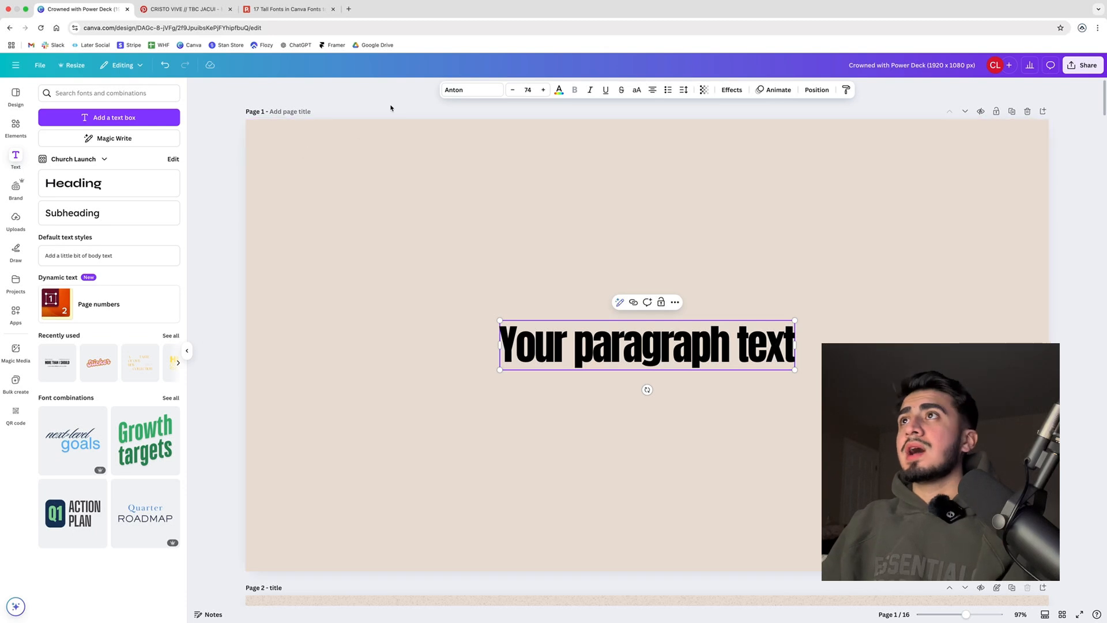
Step: Recheck the article's font list and change the text box's font to Six Caps
key(super+3)
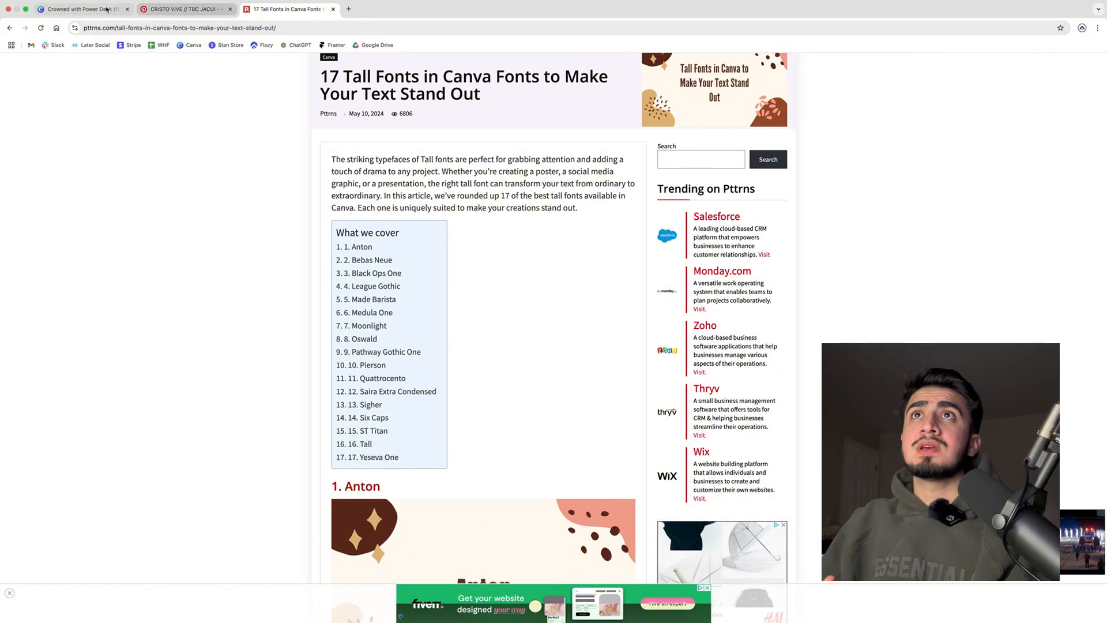
key(super+1)
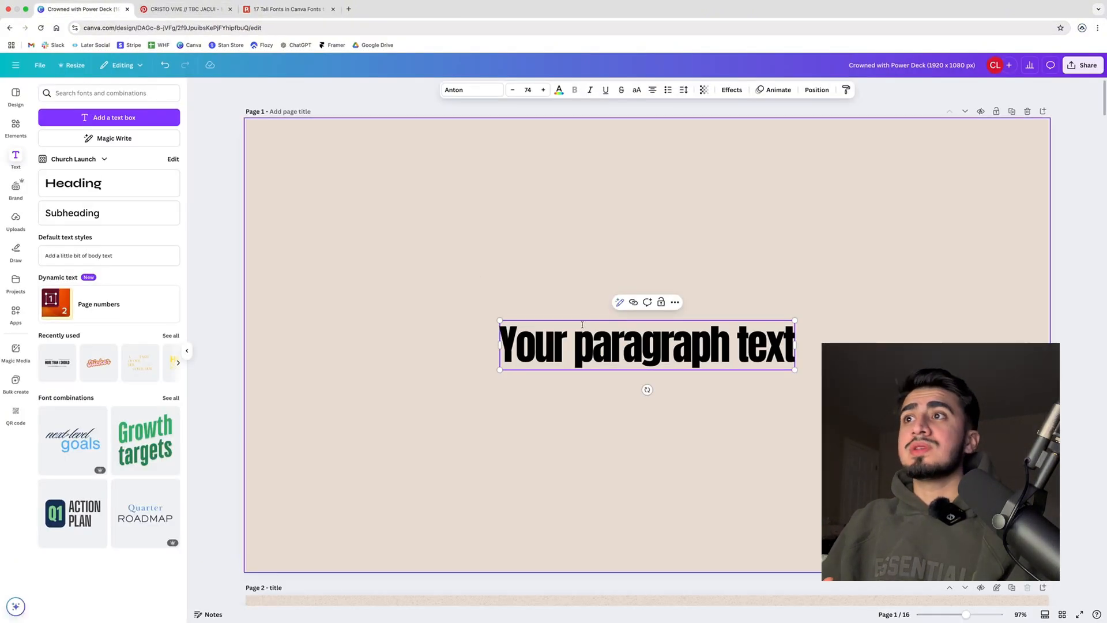
click(472, 89)
click(69, 248)
click(757, 383)
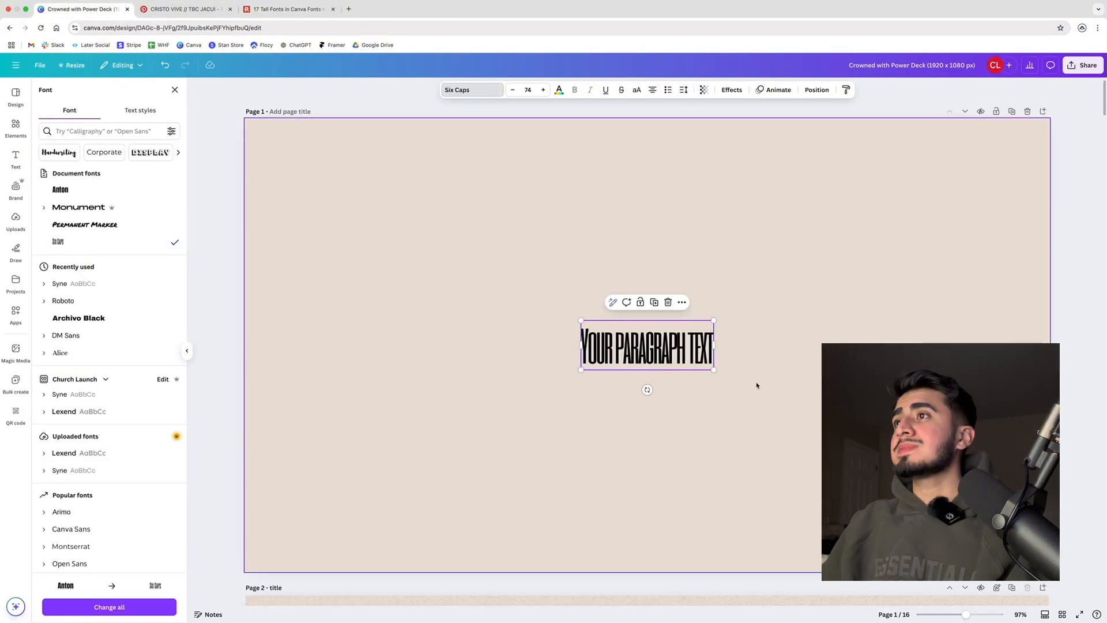
click(680, 355)
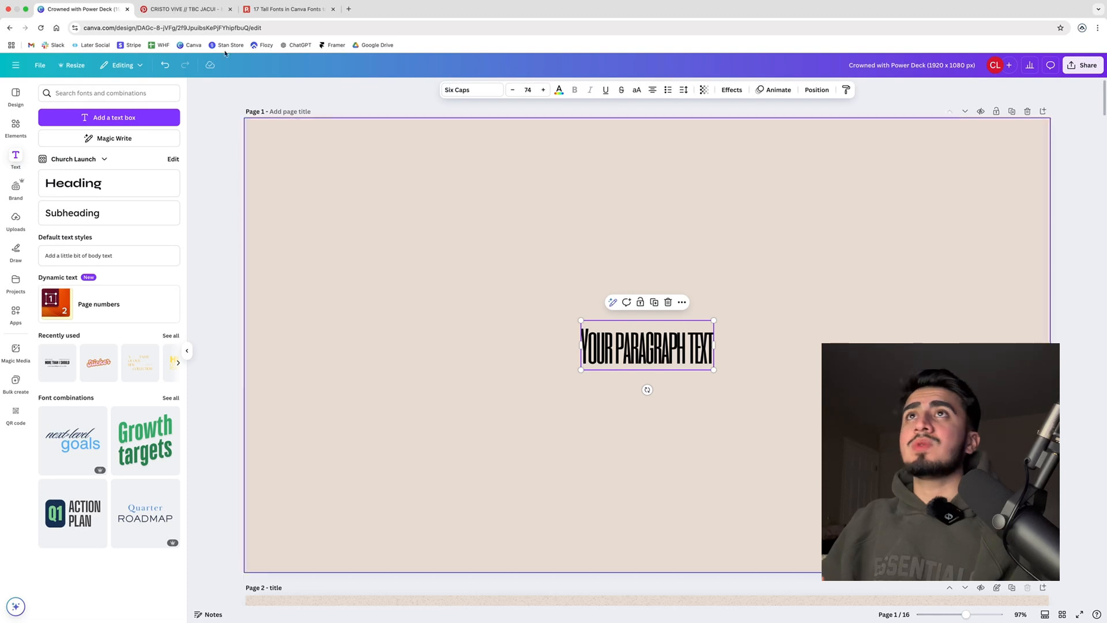
Step: Compare the CRISTO VIVE pin's lettering on Pinterest with the text box on the first page
click(168, 21)
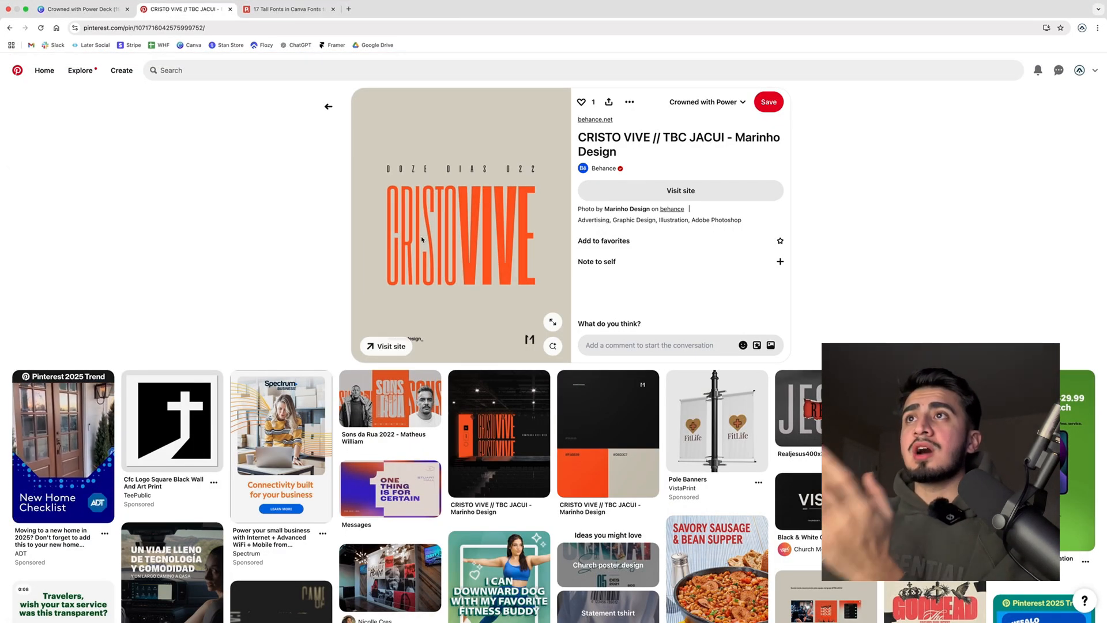
click(81, 9)
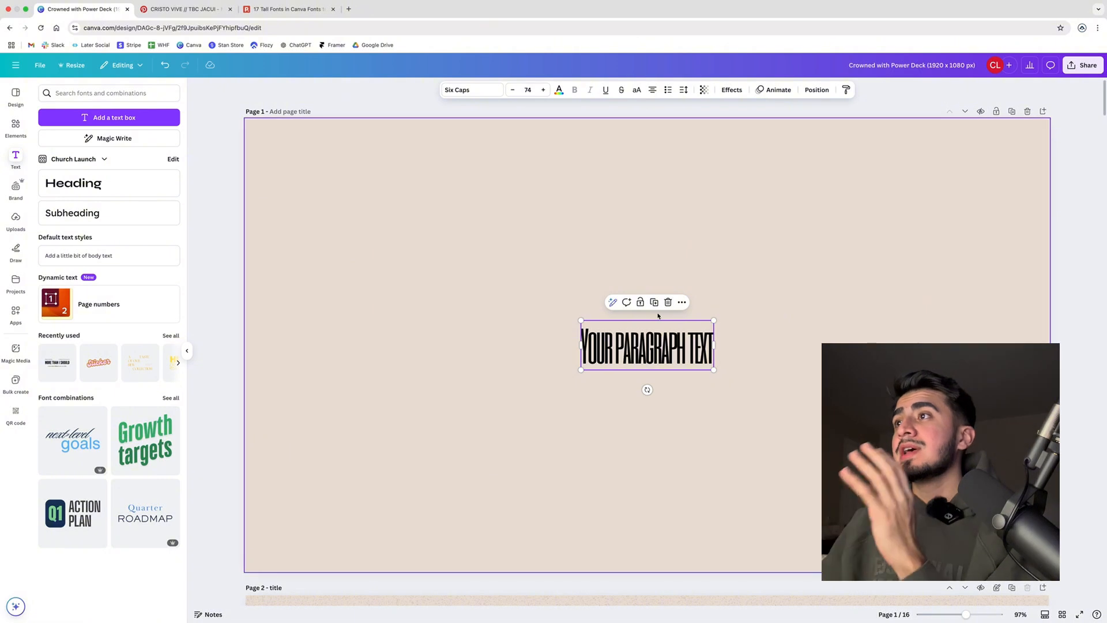
click(603, 336)
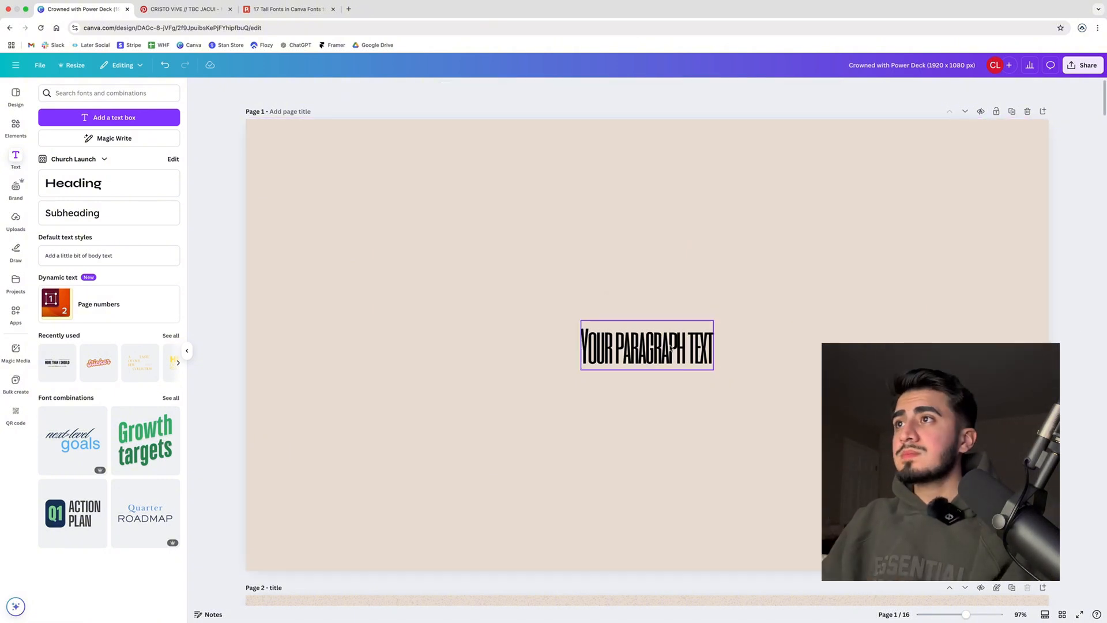
Step: Capitalize the P of "paragraph" in the first page's text box
click(727, 342)
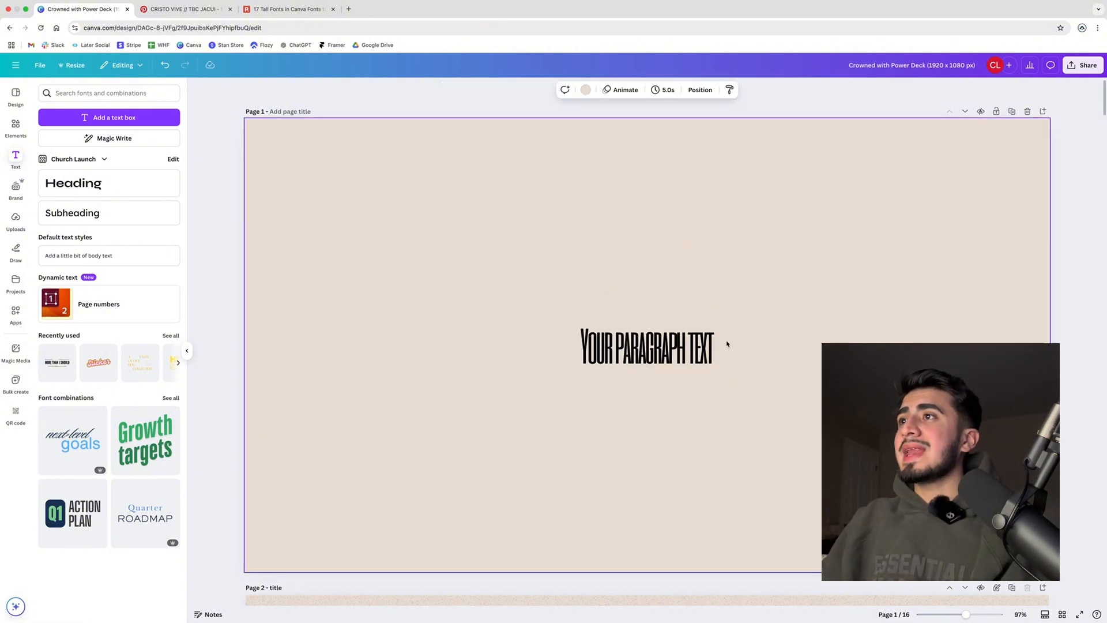
click(659, 350)
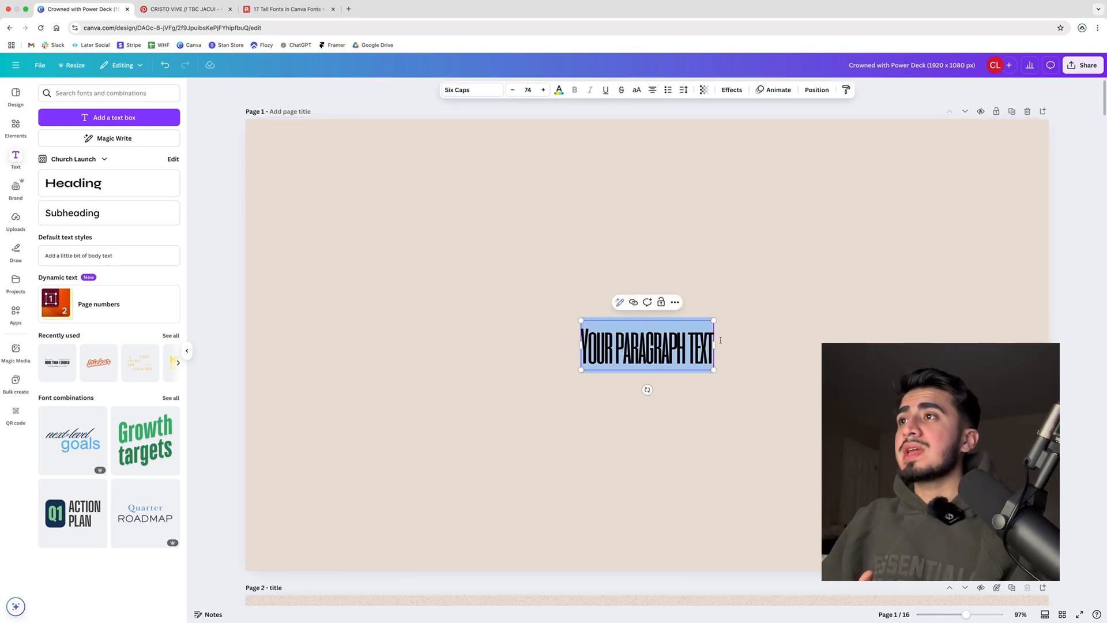
key(Escape)
click(621, 346)
click(623, 345)
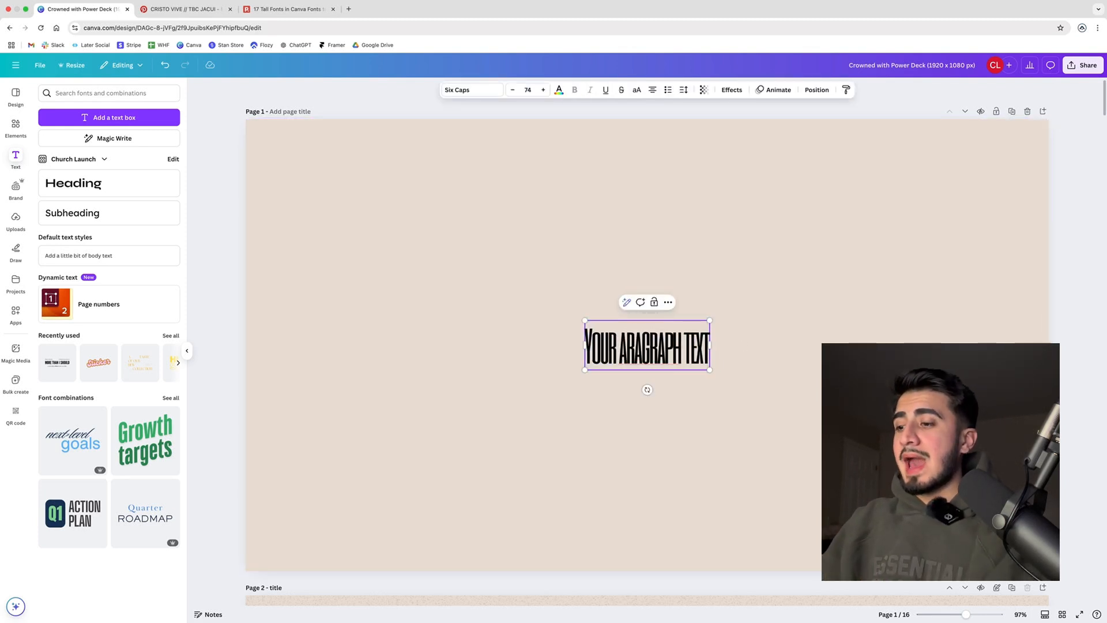
click(828, 324)
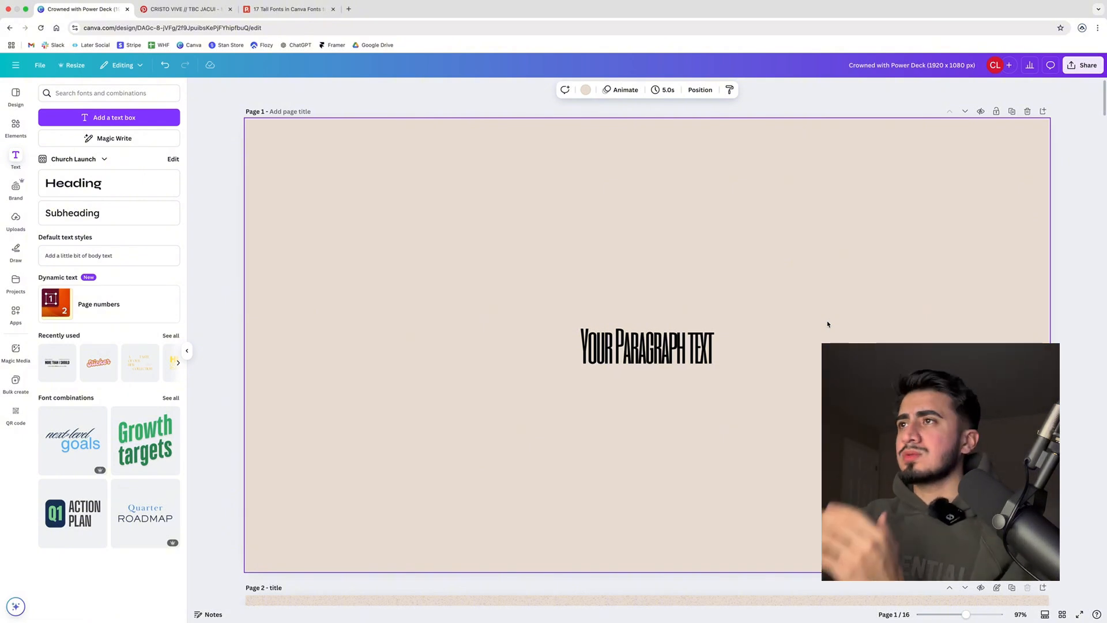
Step: Set the text box on the first page to all uppercase
click(625, 361)
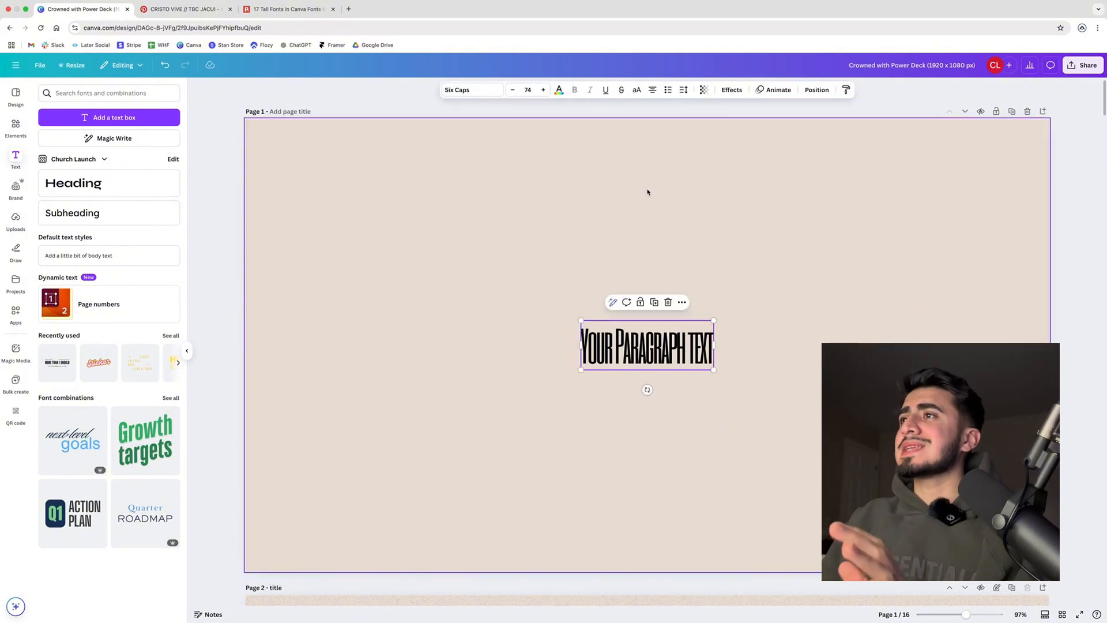
click(637, 91)
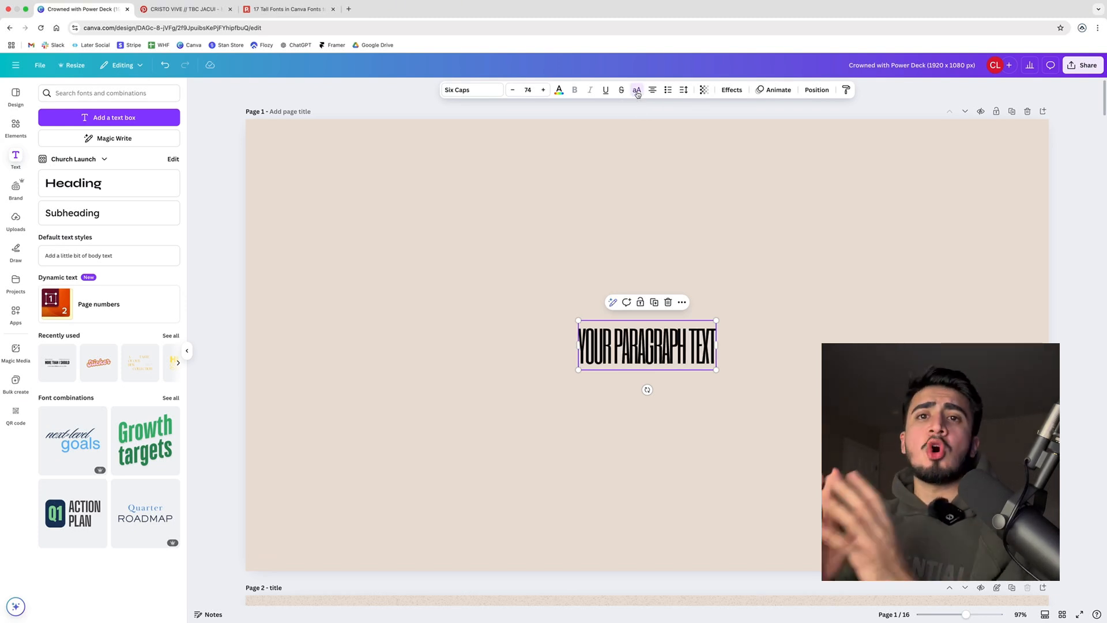
click(818, 250)
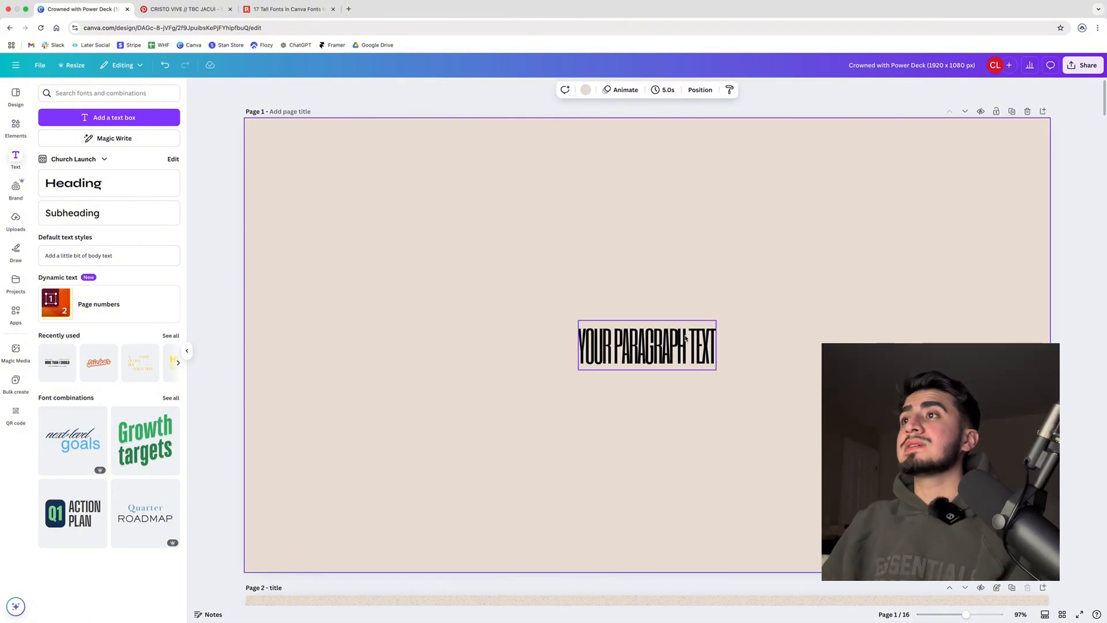
mouse_move(660, 339)
mouse_down()
mouse_move(637, 331)
mouse_move(655, 348)
mouse_move(660, 339)
mouse_up()
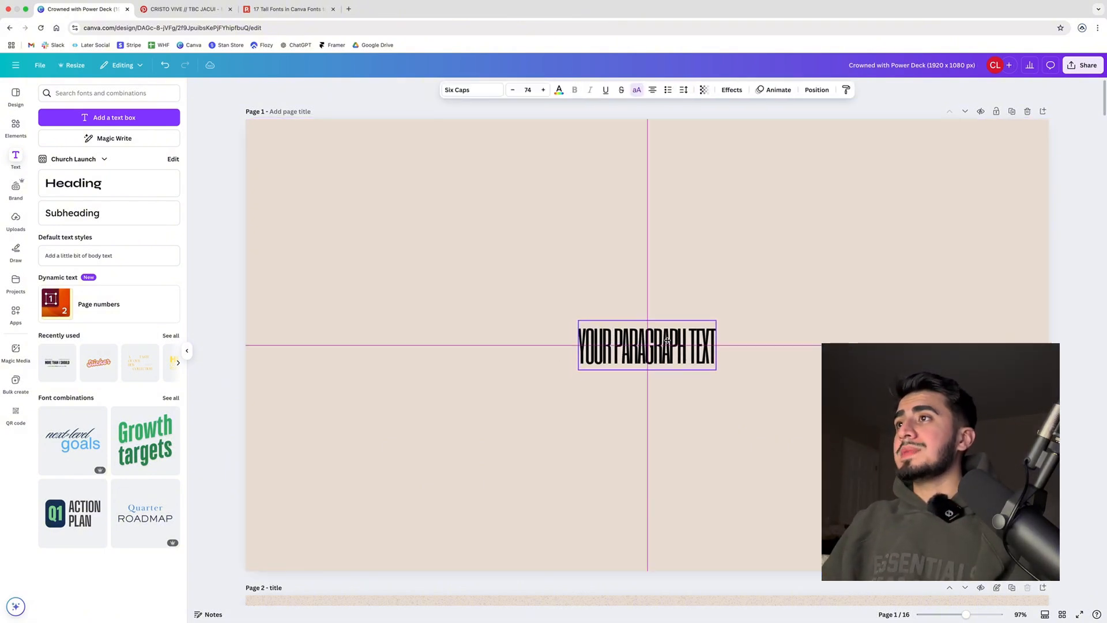
click(720, 287)
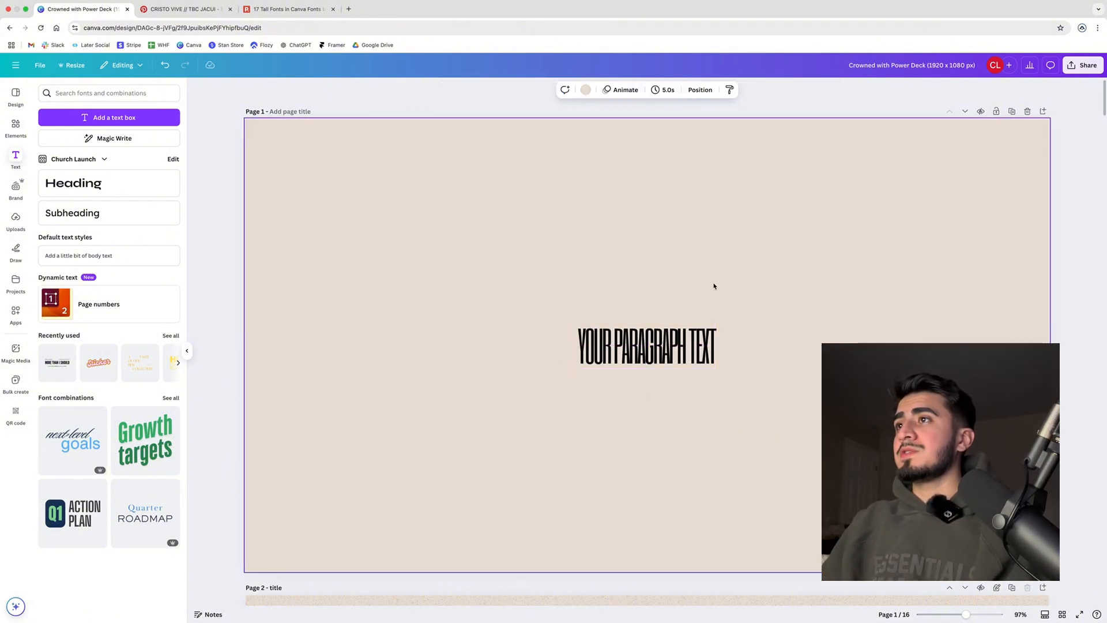
Step: Replace the placeholder text with CROWNED and close the tall fonts article
click(676, 342)
click(676, 340)
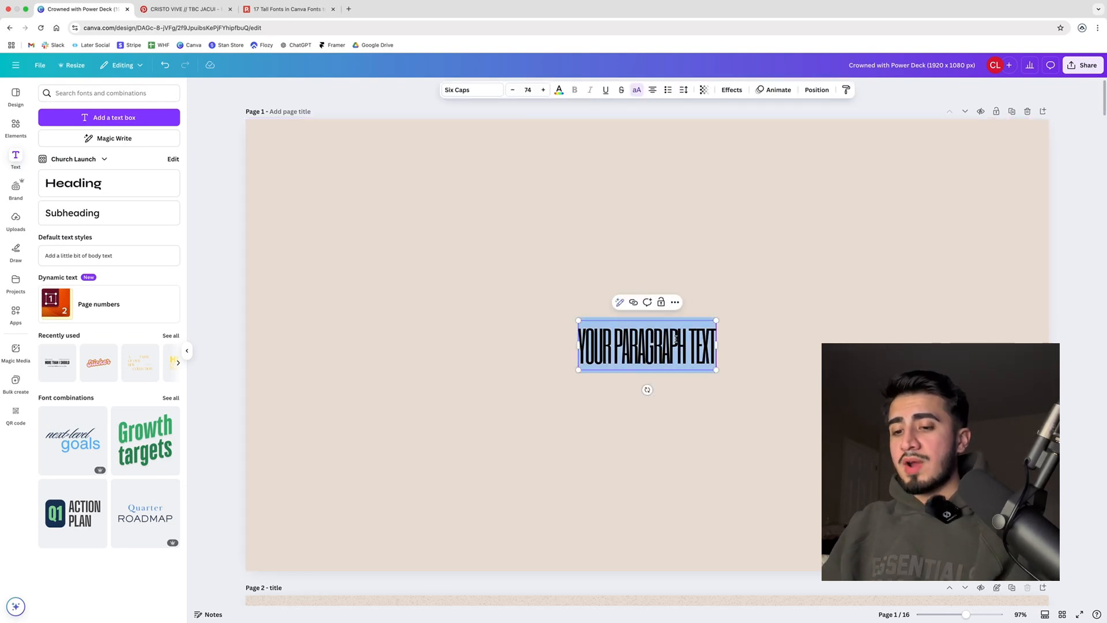
text(CROWNED)
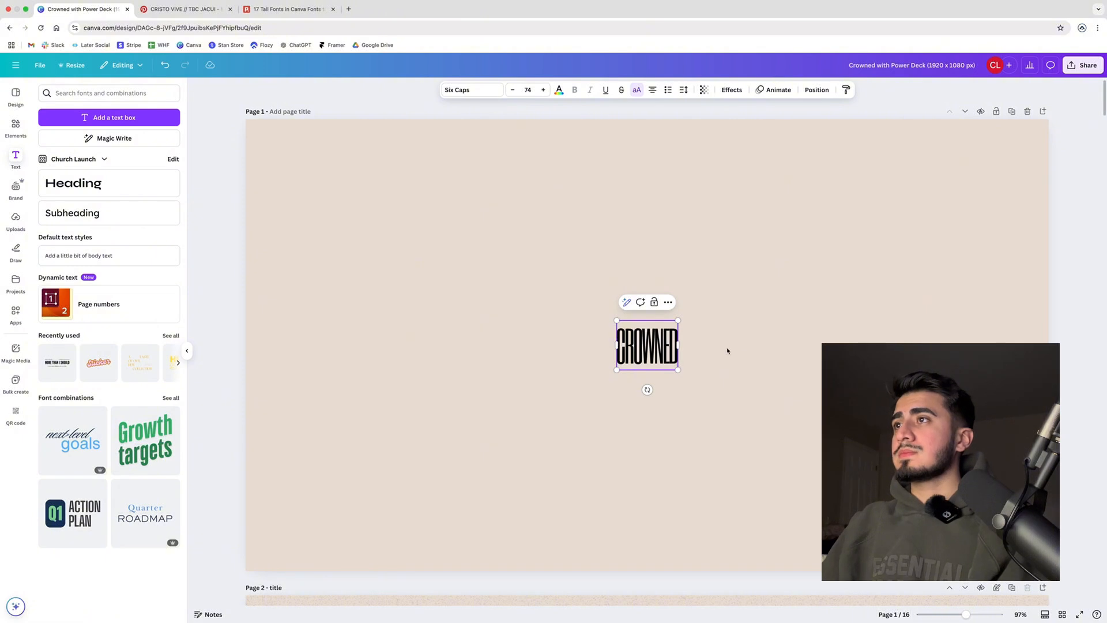
click(728, 350)
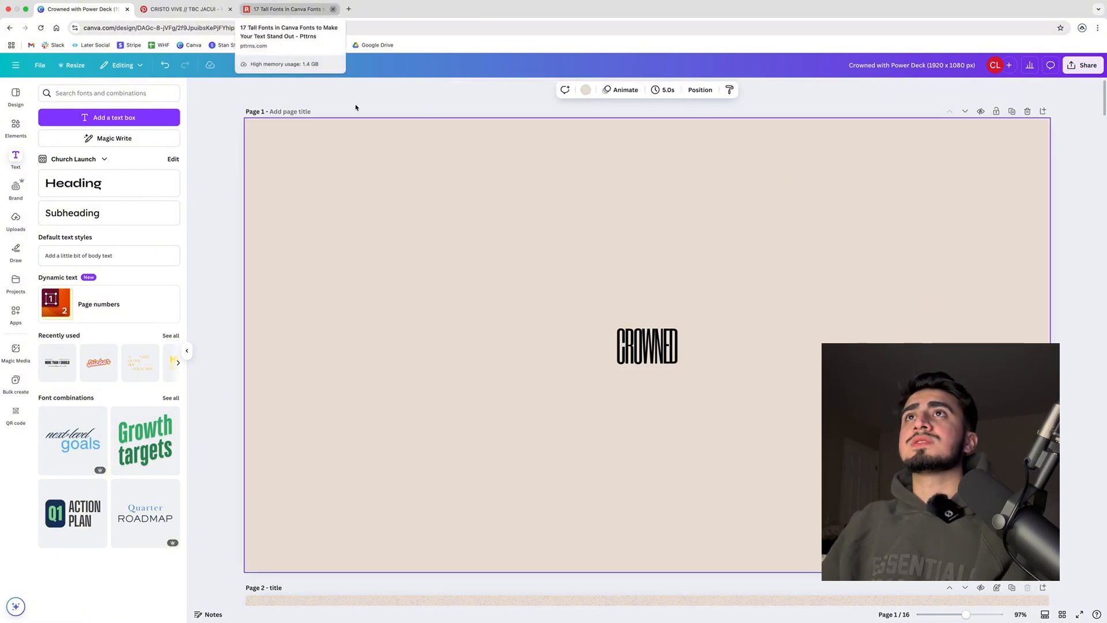
click(334, 9)
Step: Enlarge the CROWNED text to about font size 380 and center it on the page
click(635, 358)
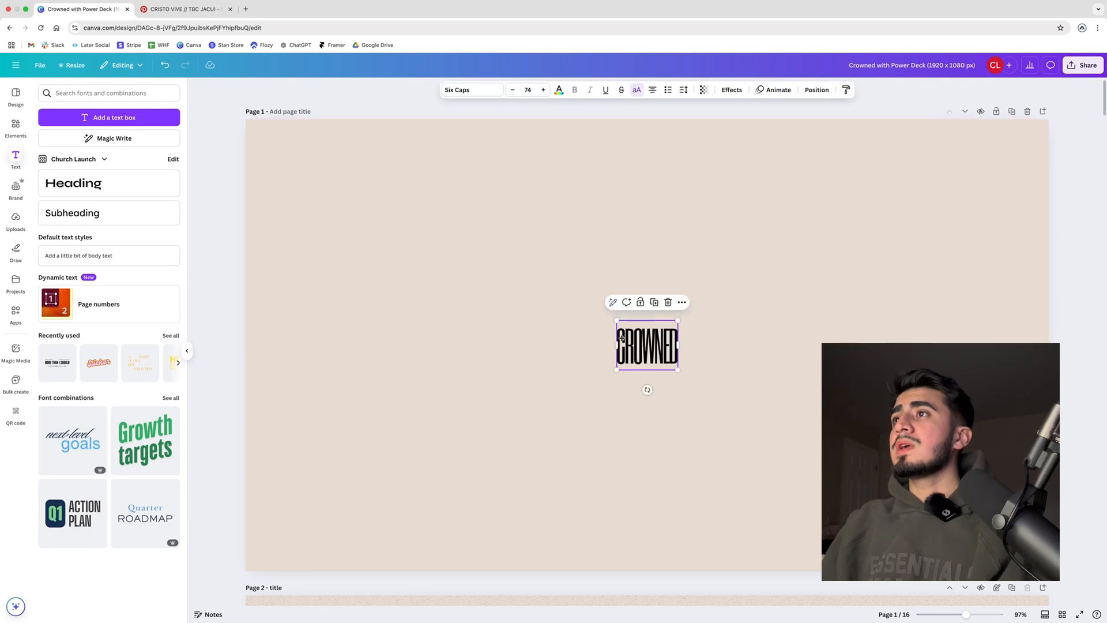
drag(635, 358, 766, 473)
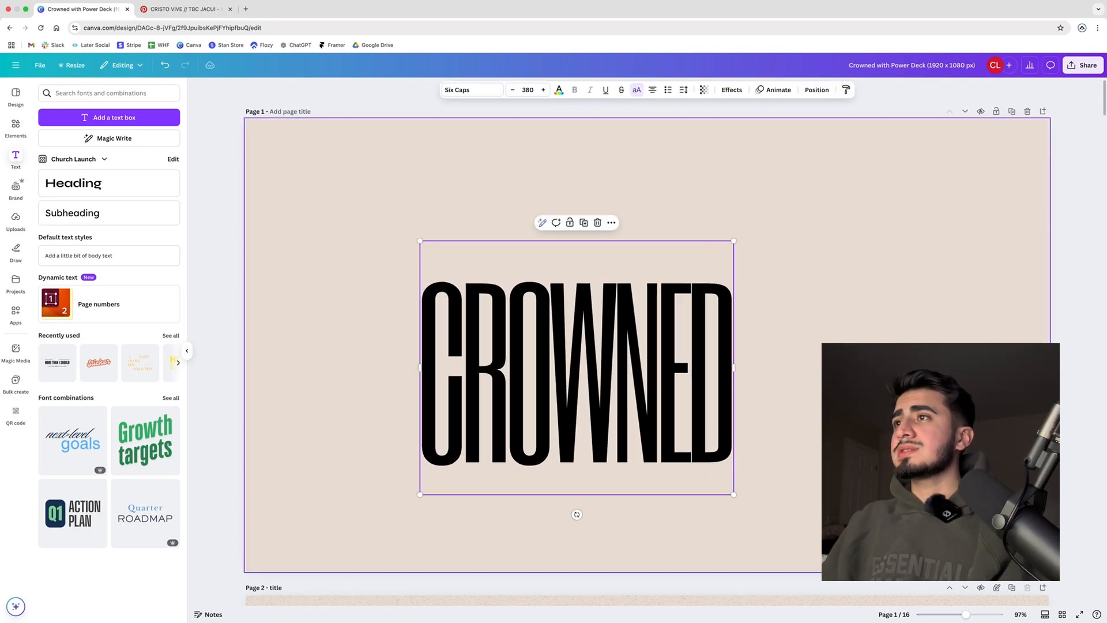
drag(579, 334, 652, 306)
click(717, 185)
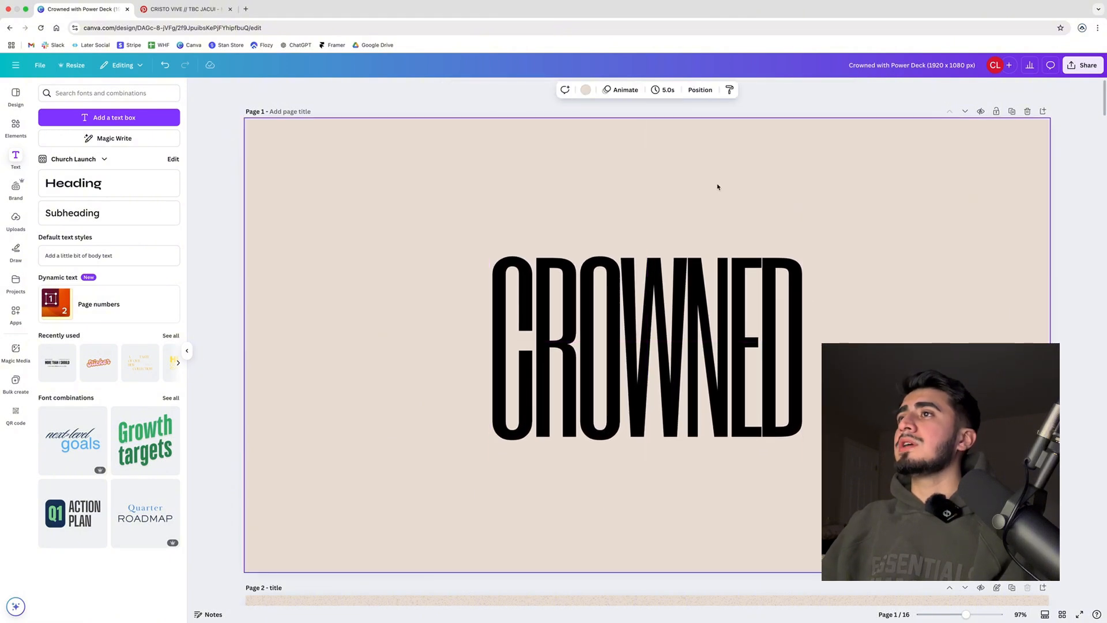
Step: Check the CRISTO VIVE pin's lettering color on Pinterest and return to the CROWNED title in Canva
click(643, 332)
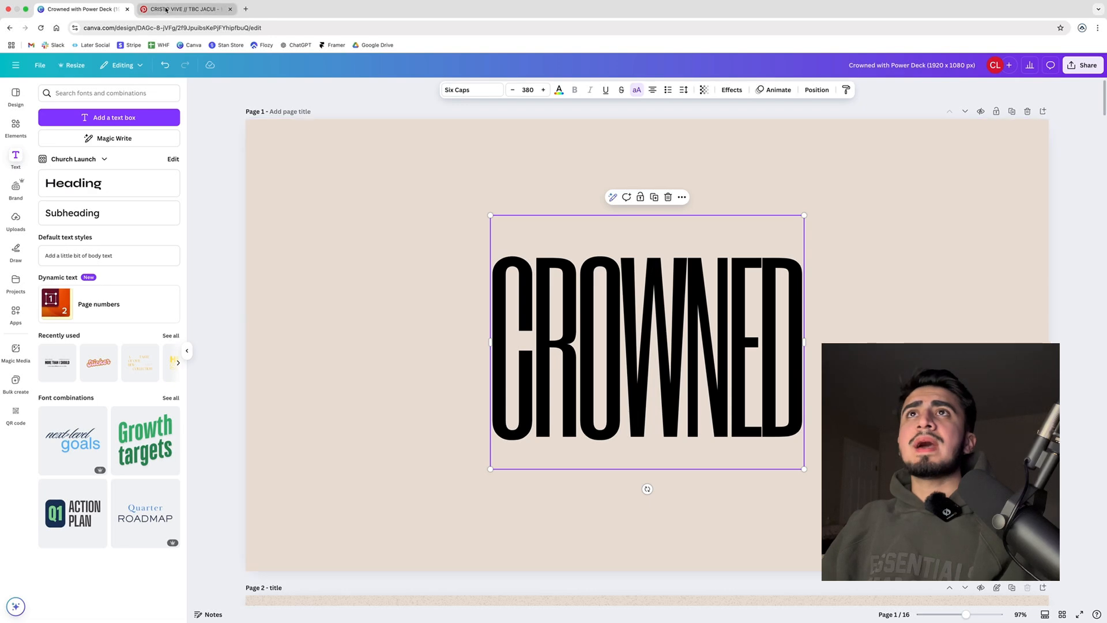
click(184, 9)
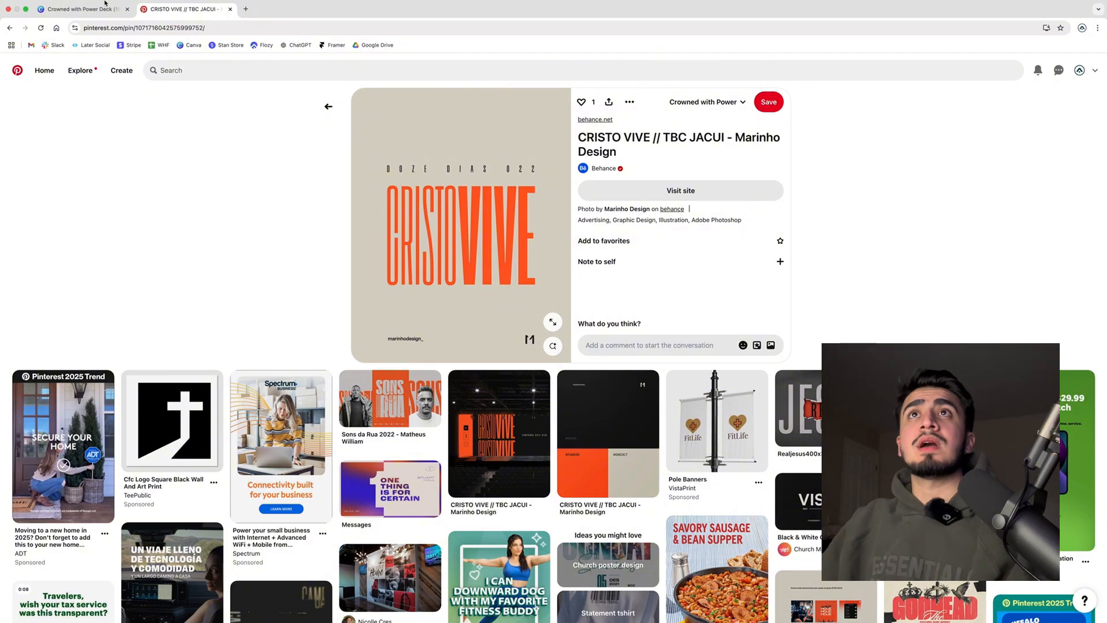
click(86, 9)
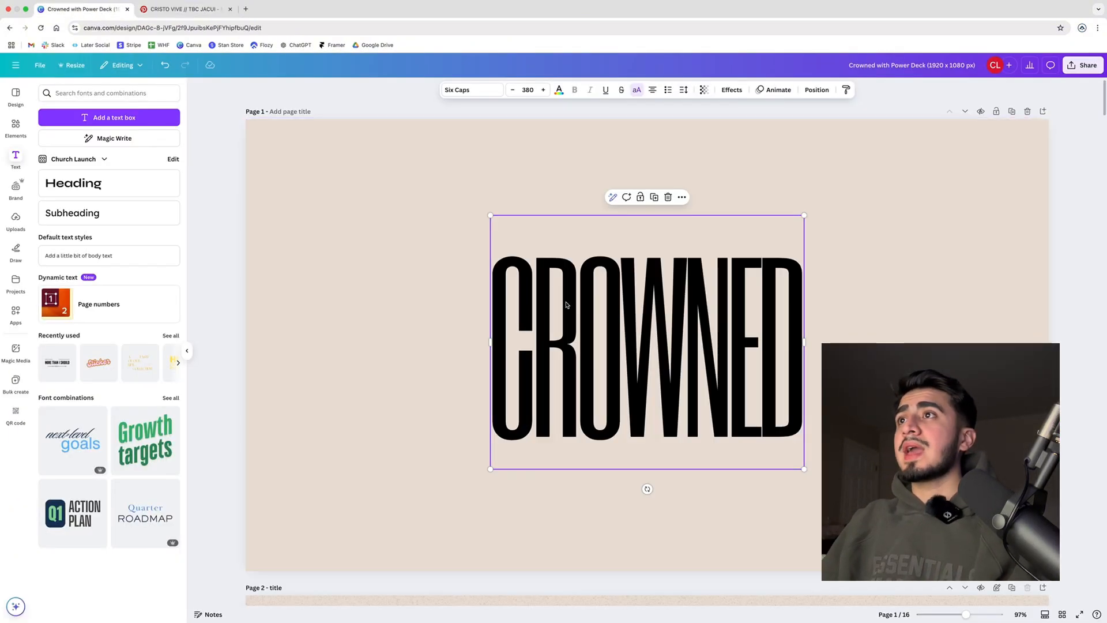
Step: Try a color sampled with the eyedropper on CROWNED, undo it, and apply the orange from the document colors instead
click(559, 90)
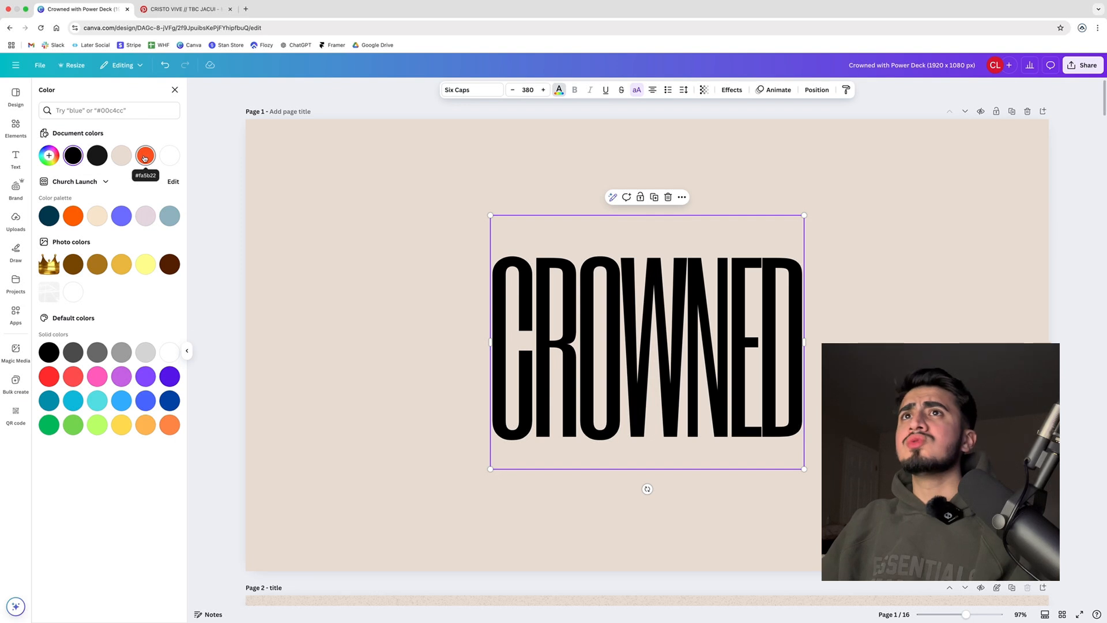
click(49, 155)
click(158, 245)
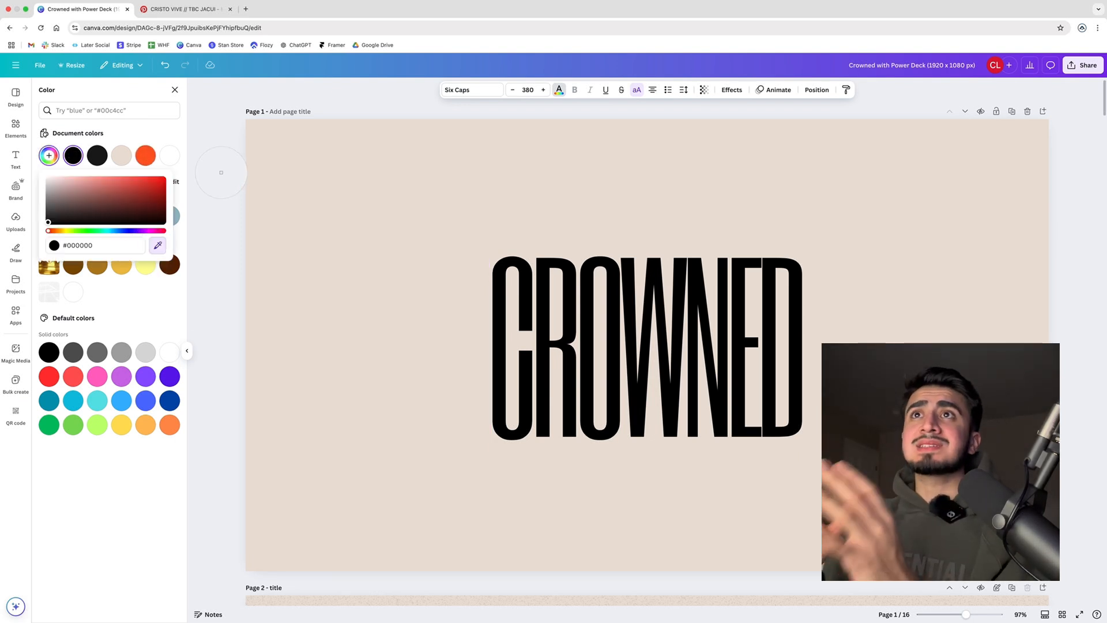
click(157, 243)
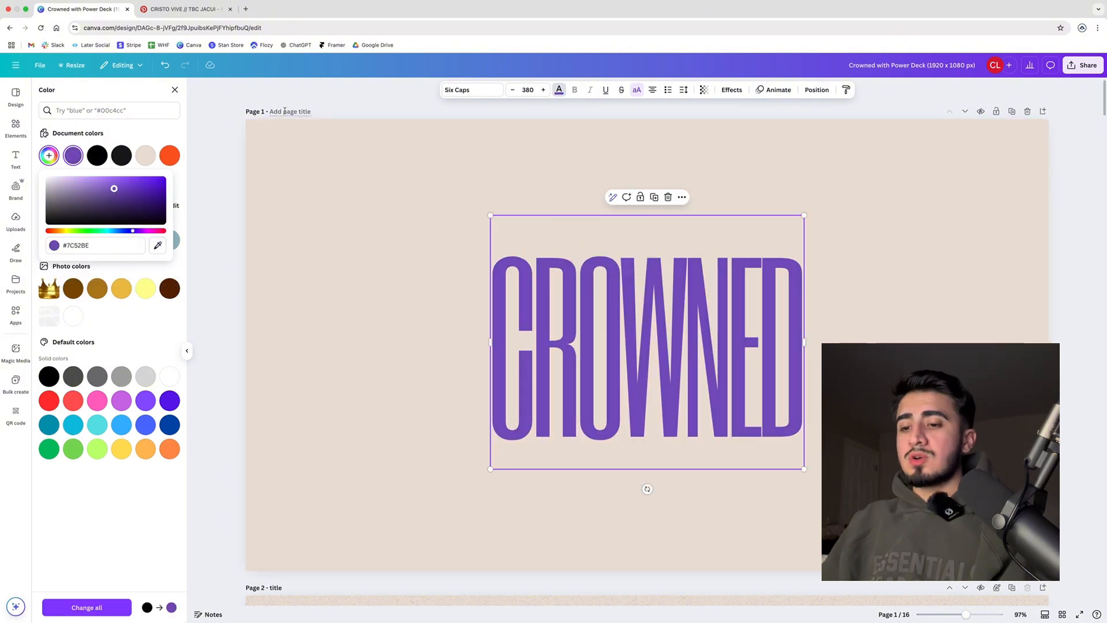
key(super+z)
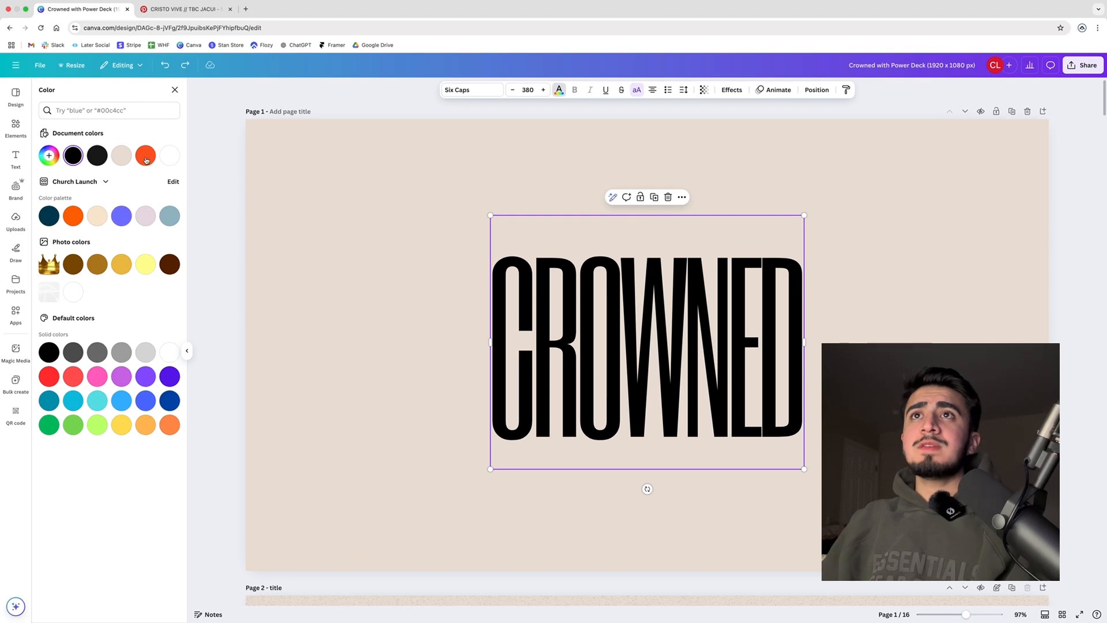
click(145, 157)
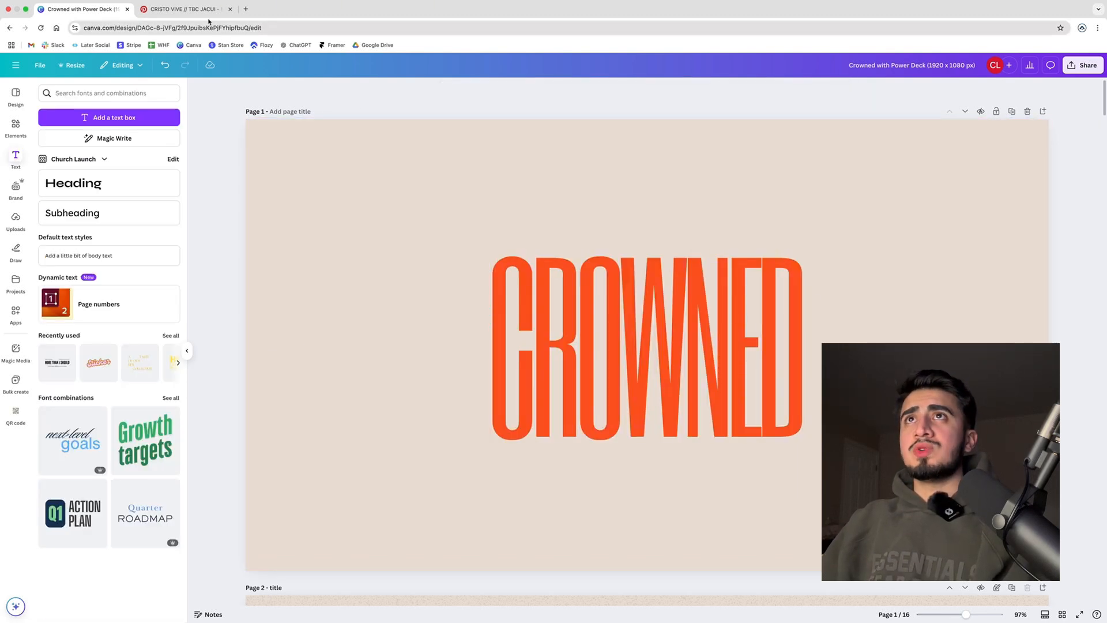
Step: Review the Crowned with Power board on Pinterest and open the orange CRISTO VIVE pin with the crown
click(183, 8)
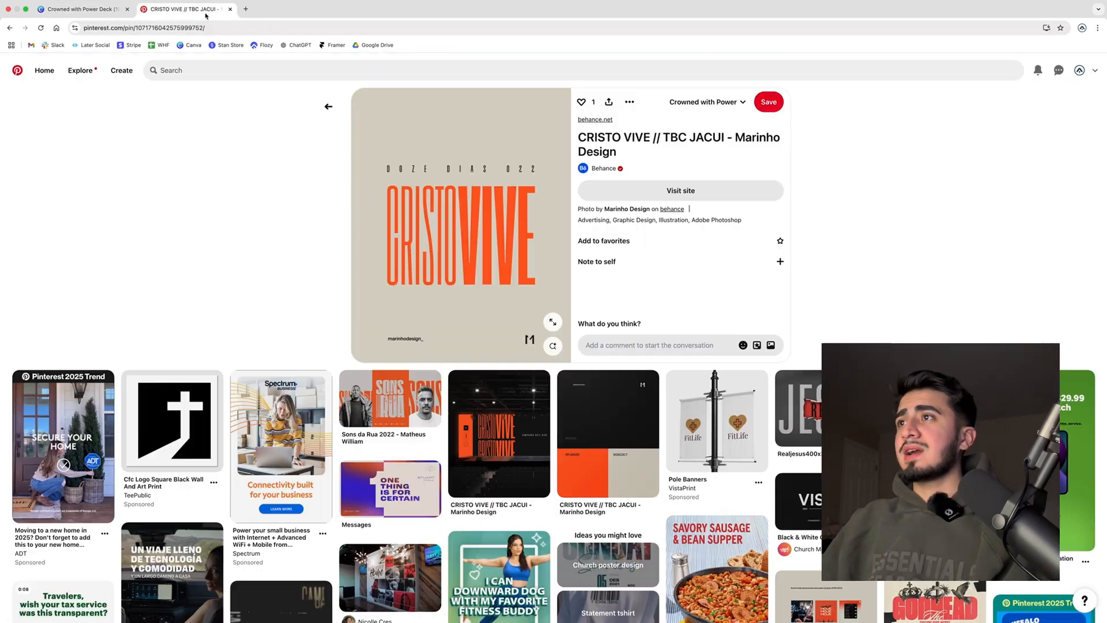
click(328, 106)
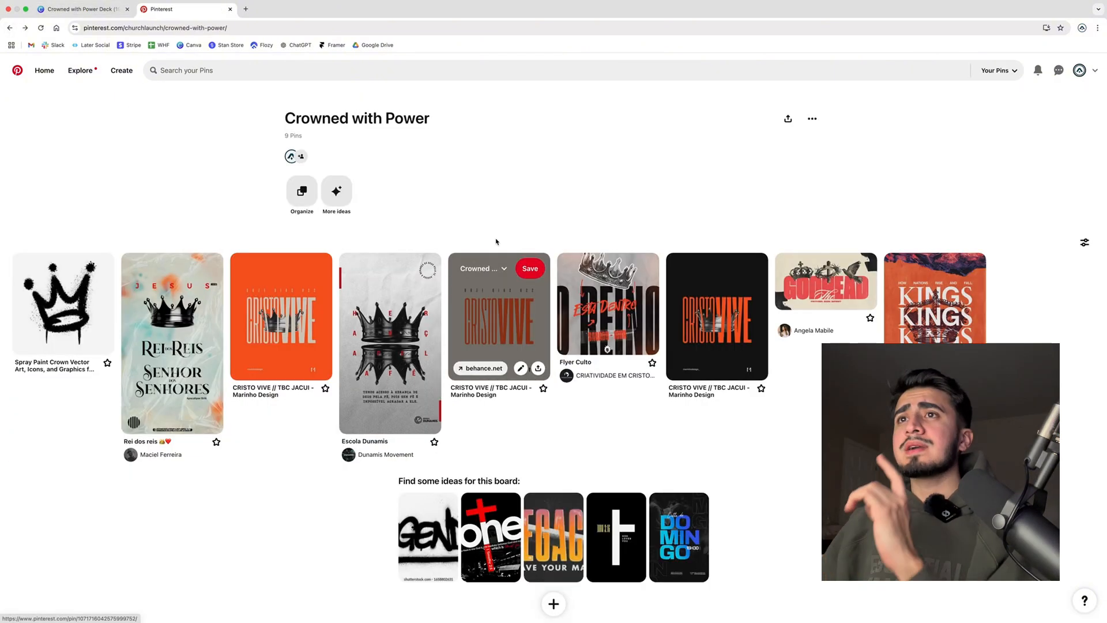
click(289, 327)
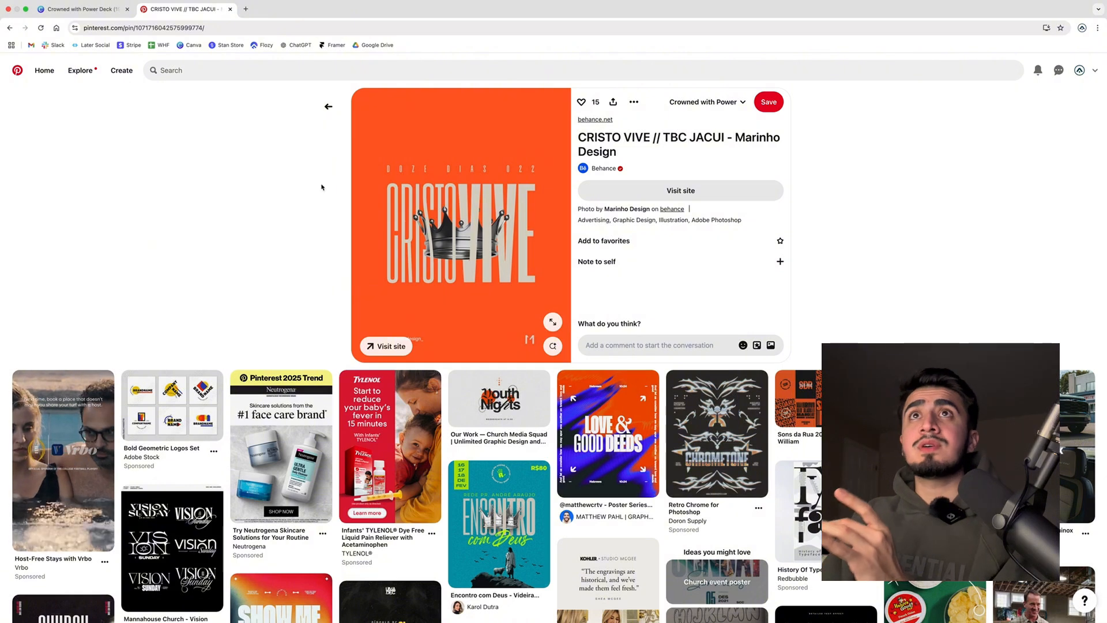
Step: Switch back to the Canva deck, search the elements for CROWN and show all matching graphics
click(79, 9)
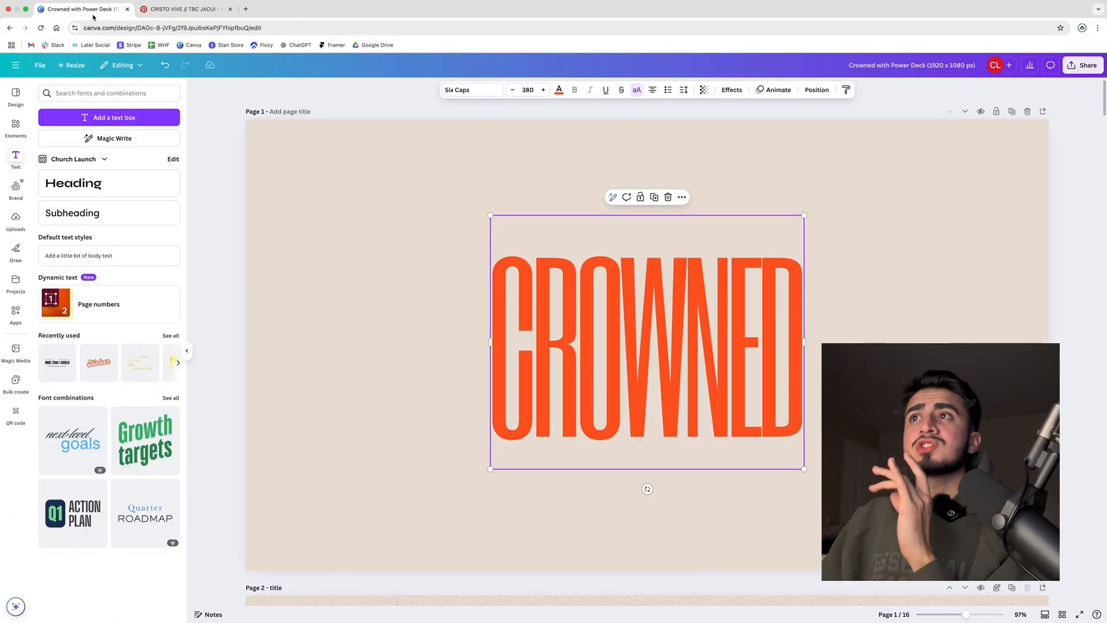
click(233, 205)
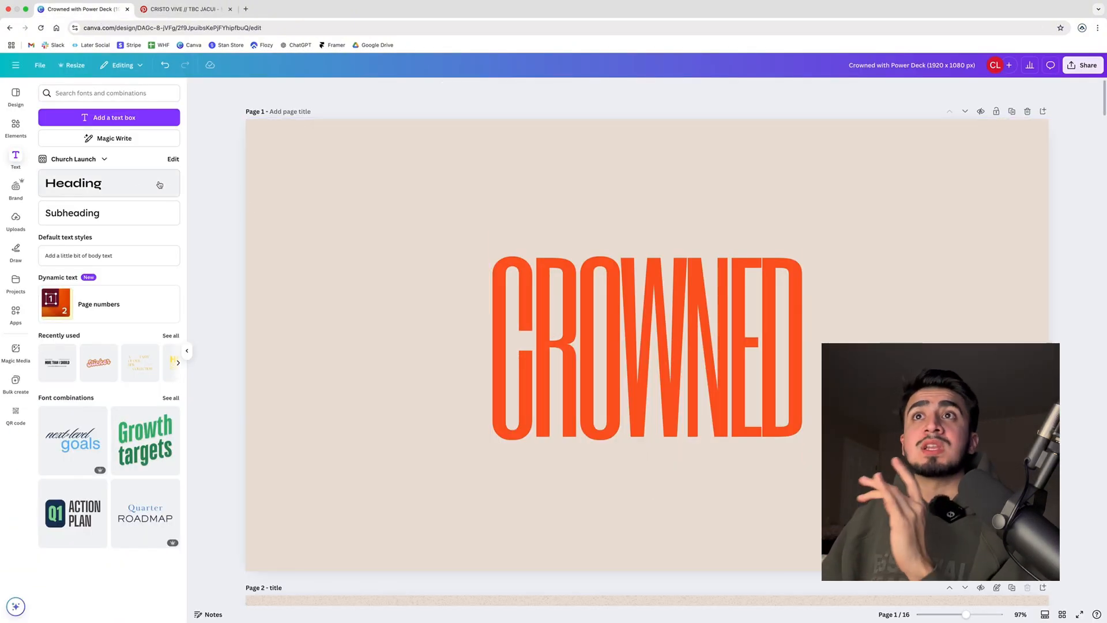
click(16, 126)
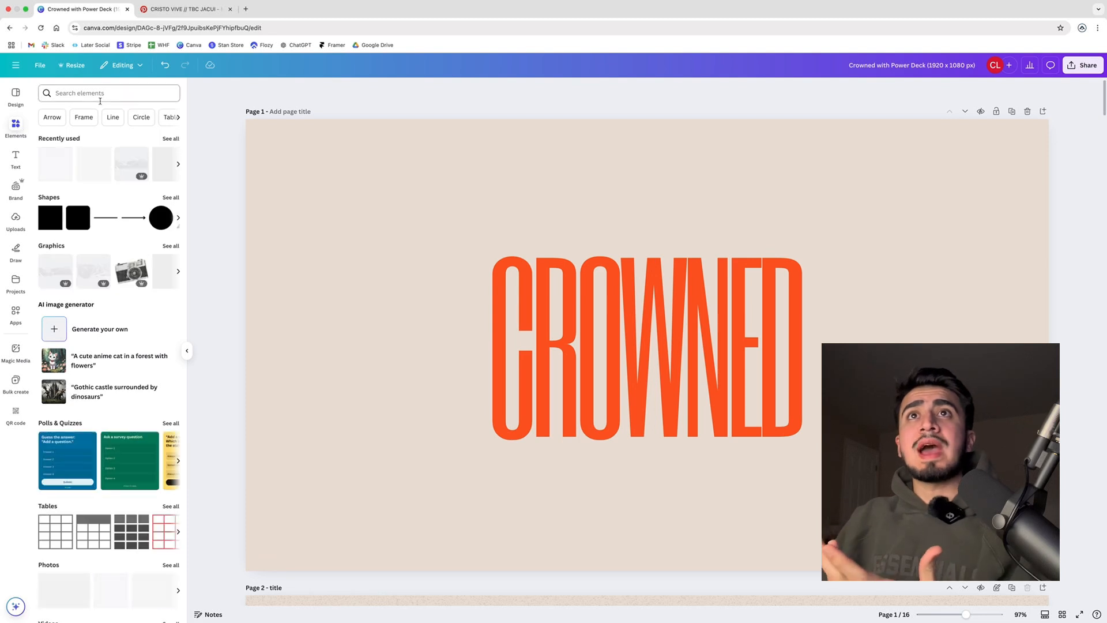
text(CROW)
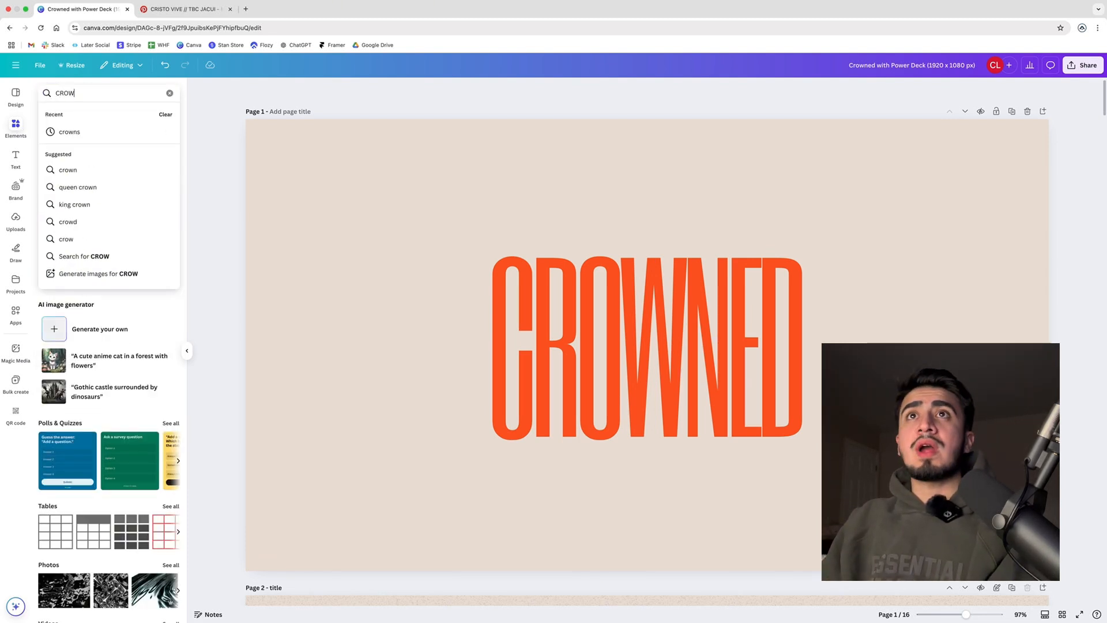
text(N)
key(Return)
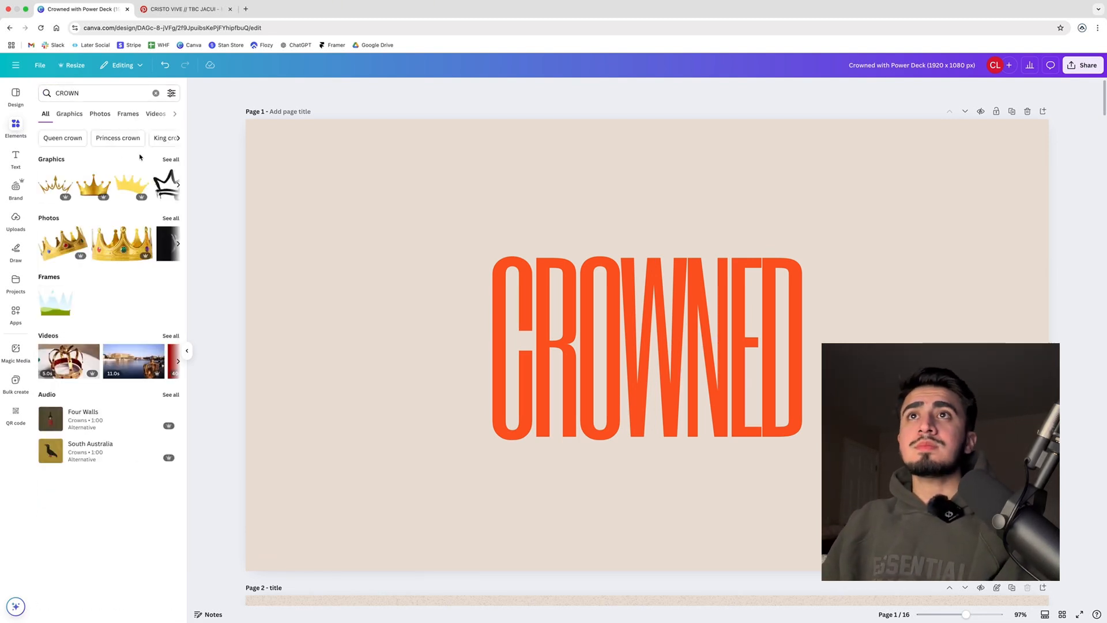
click(167, 161)
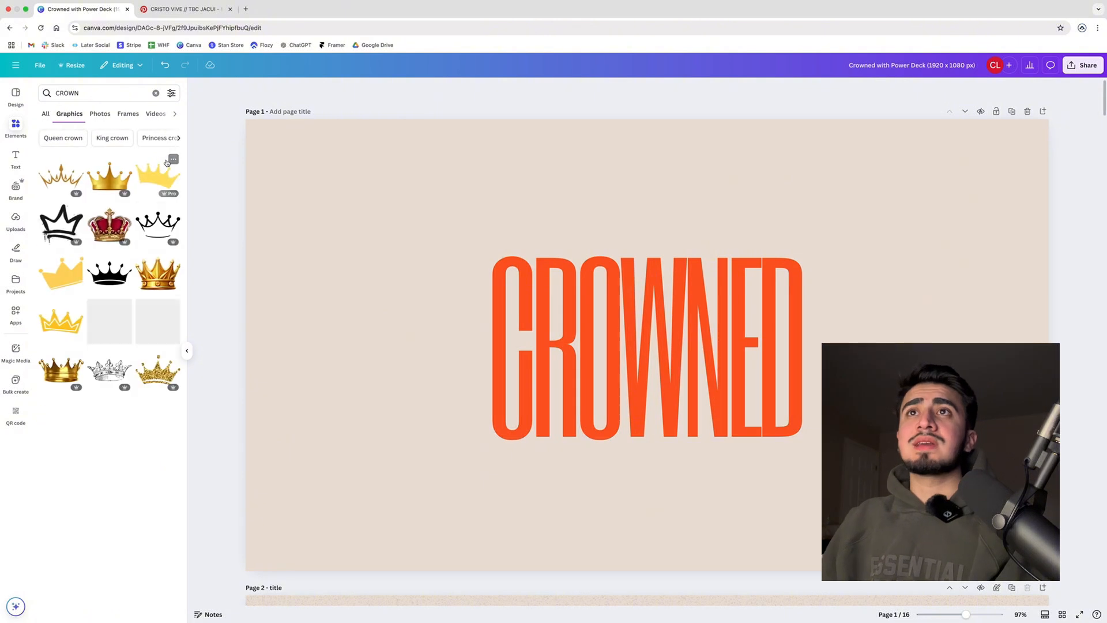
Step: Add the realistic gold crown graphic to the first page, enlarge it and place it over the middle of CROWNED
scroll(160, 238, down, 5)
scroll(160, 238, down, 3)
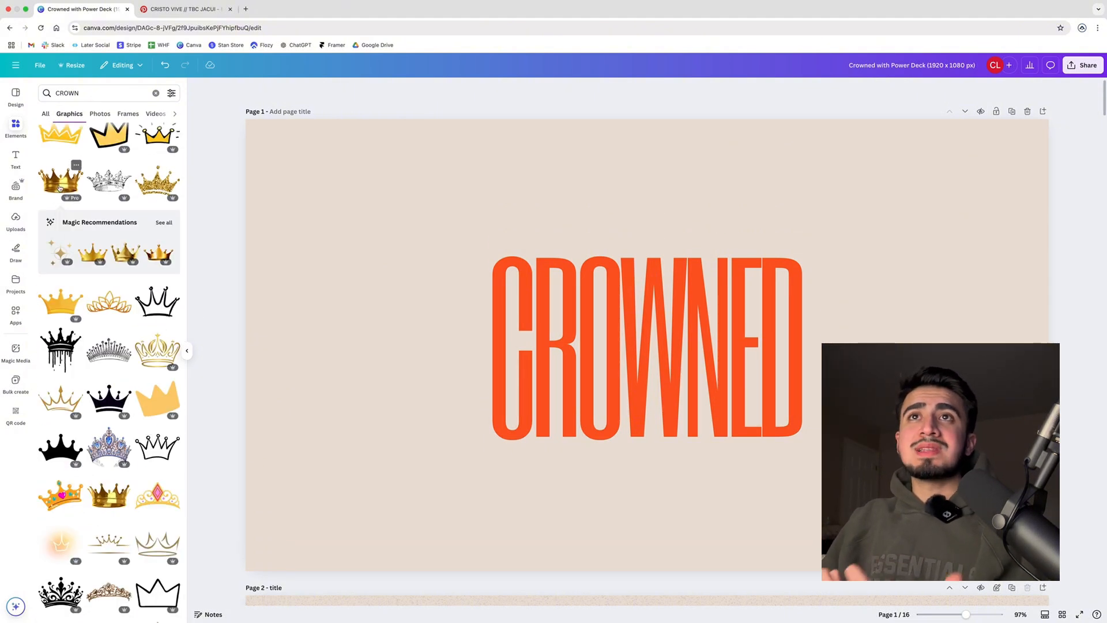
click(60, 188)
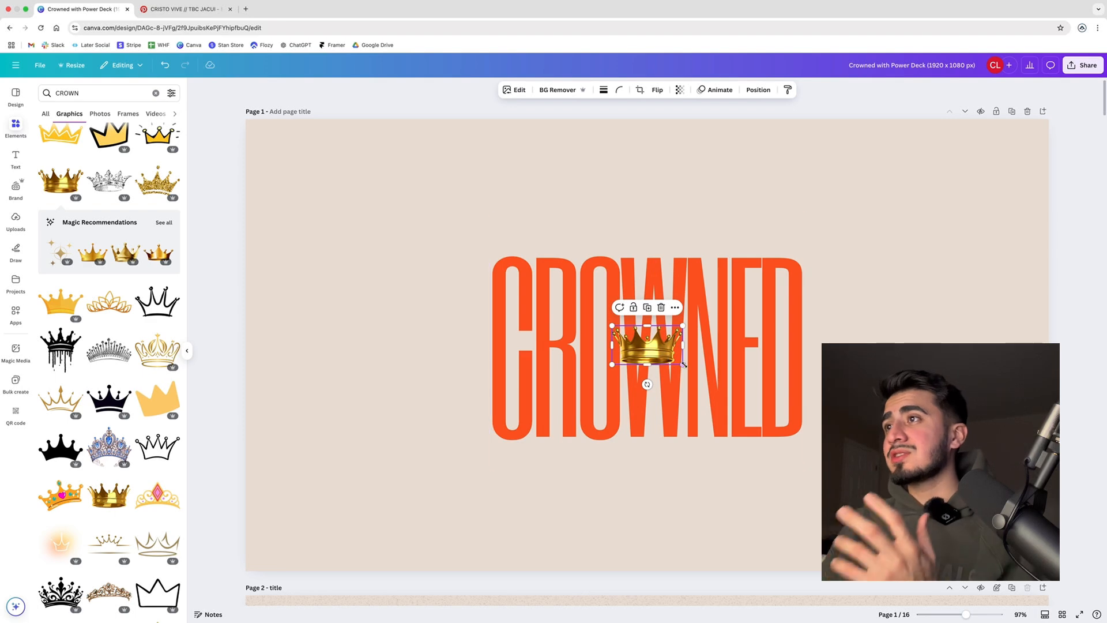
drag(680, 367, 815, 440)
drag(715, 375, 646, 354)
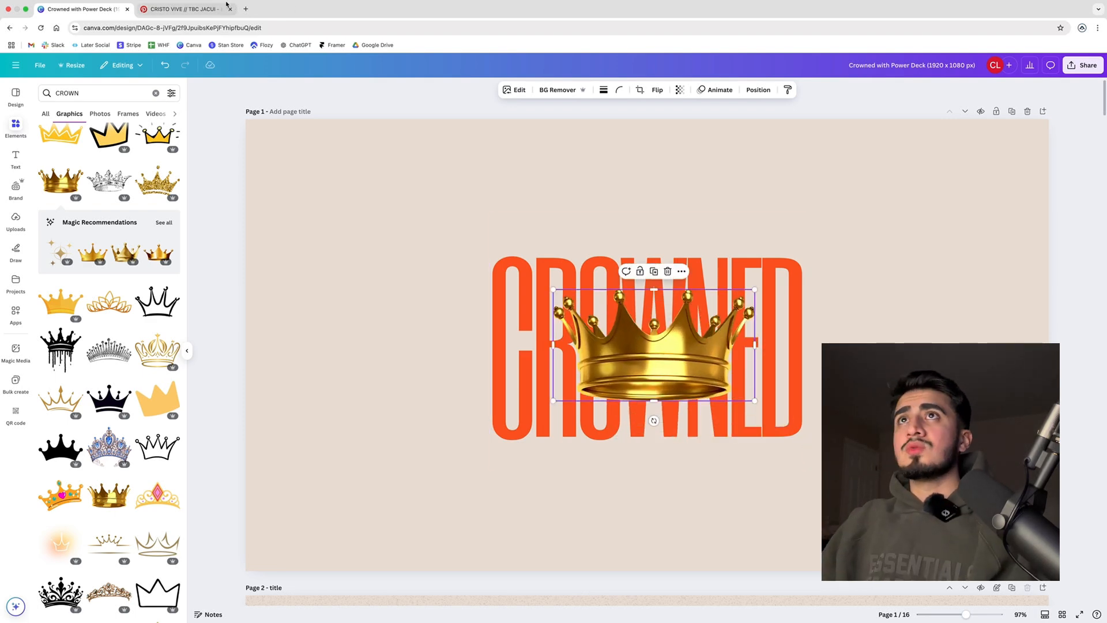
Step: Check the orange CRISTO VIVE pin on Pinterest, return to the Canva deck and move the crown off the upper-left end of CROWNED
click(183, 8)
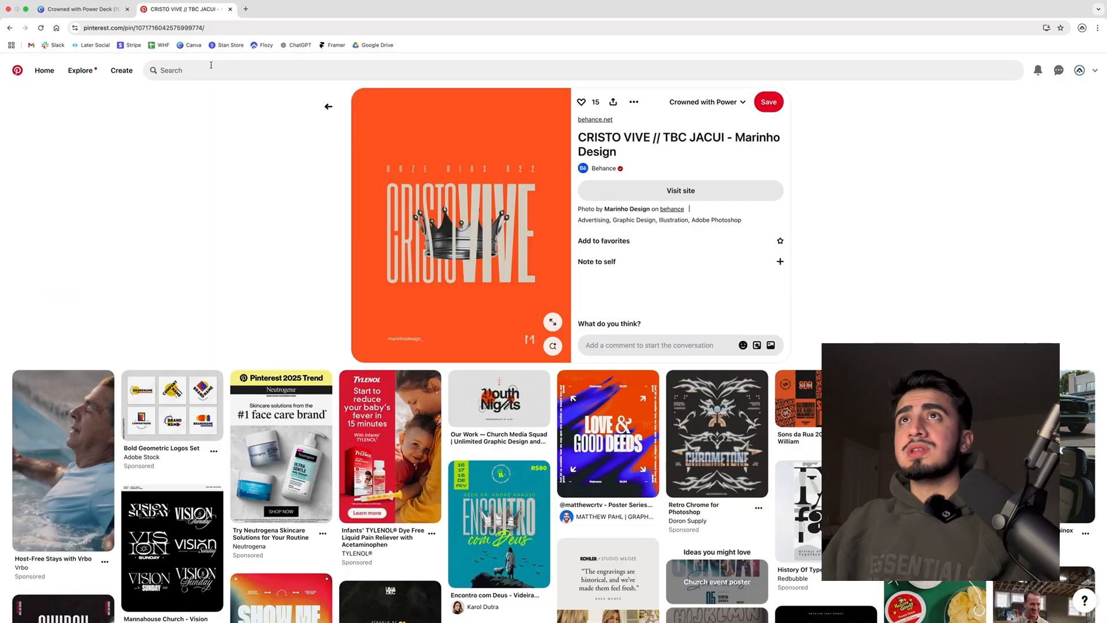
click(86, 10)
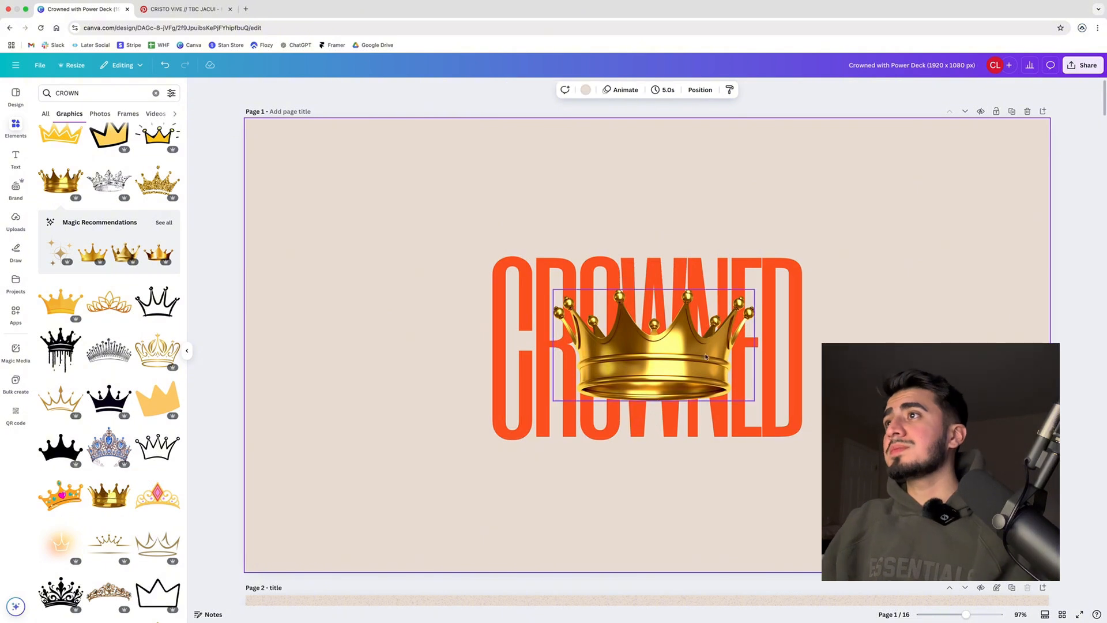
click(621, 363)
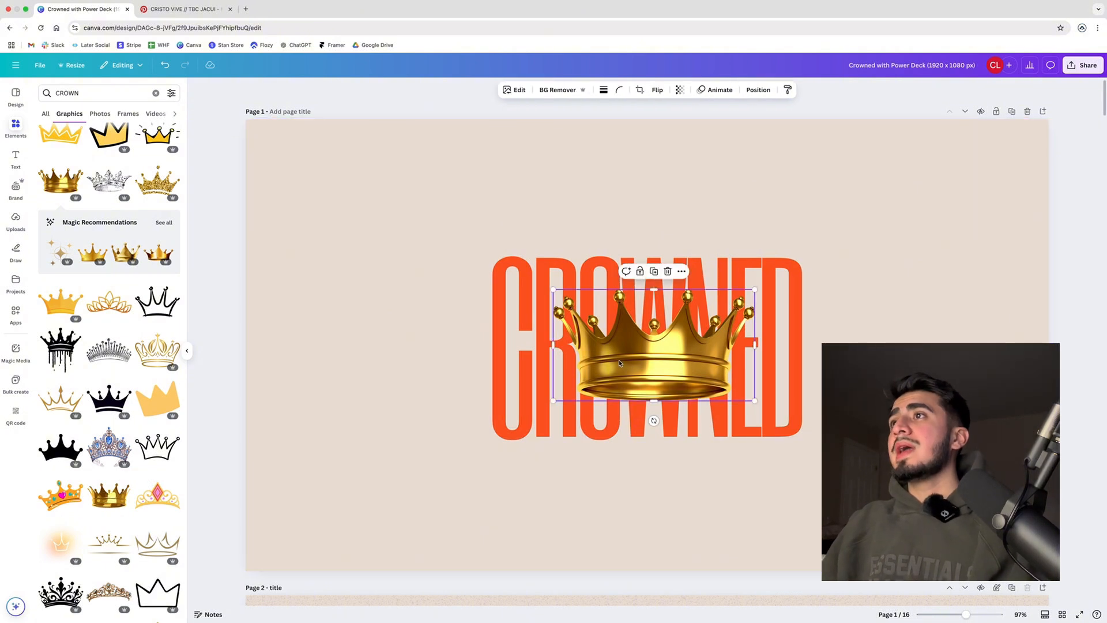
click(452, 292)
key(cmd+z)
click(377, 280)
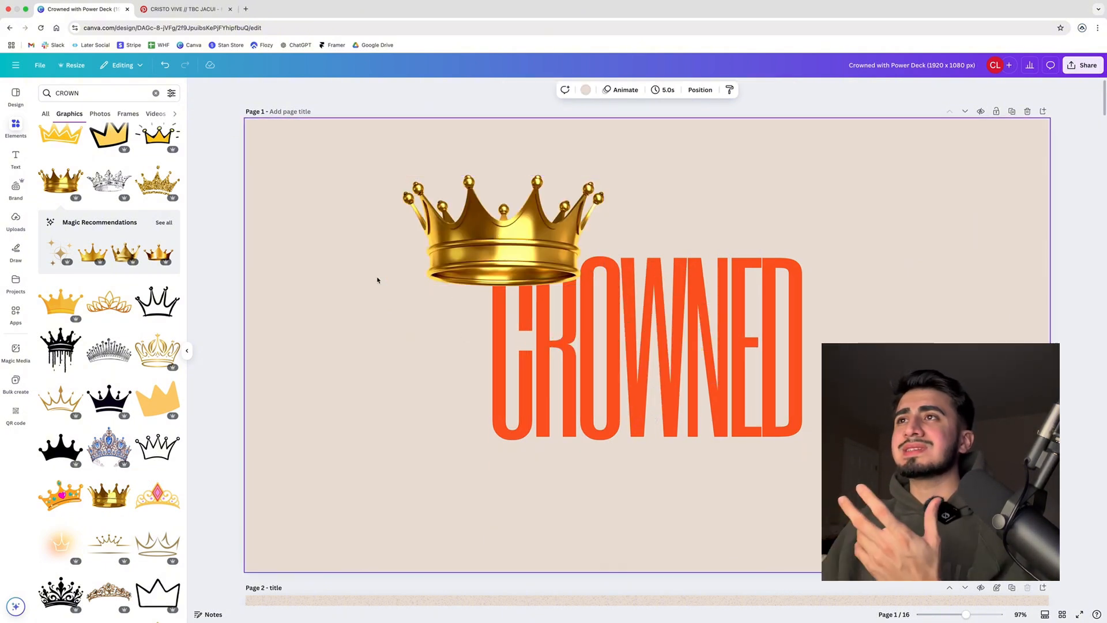
key(cmd+z)
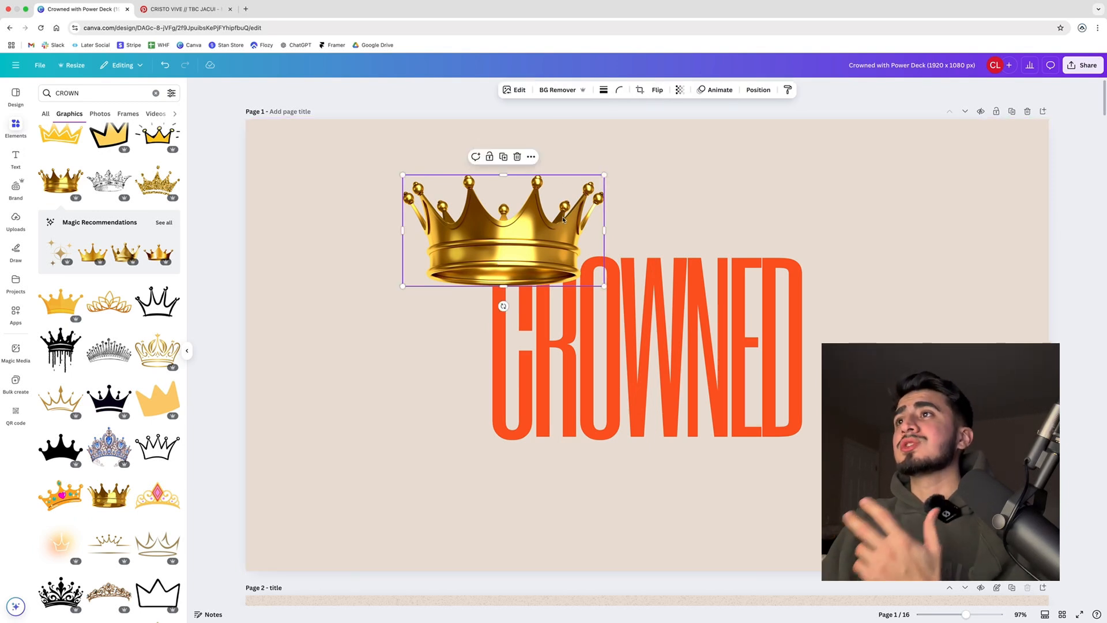
Step: Apply the Classic filter from the Mono set to the gold crown
click(516, 90)
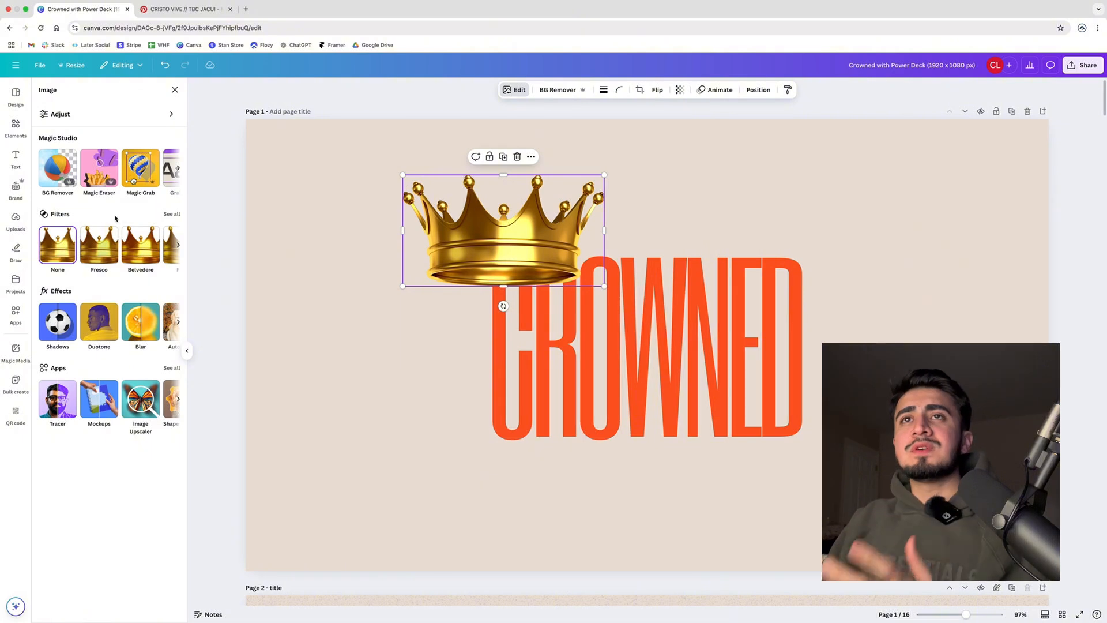
click(169, 215)
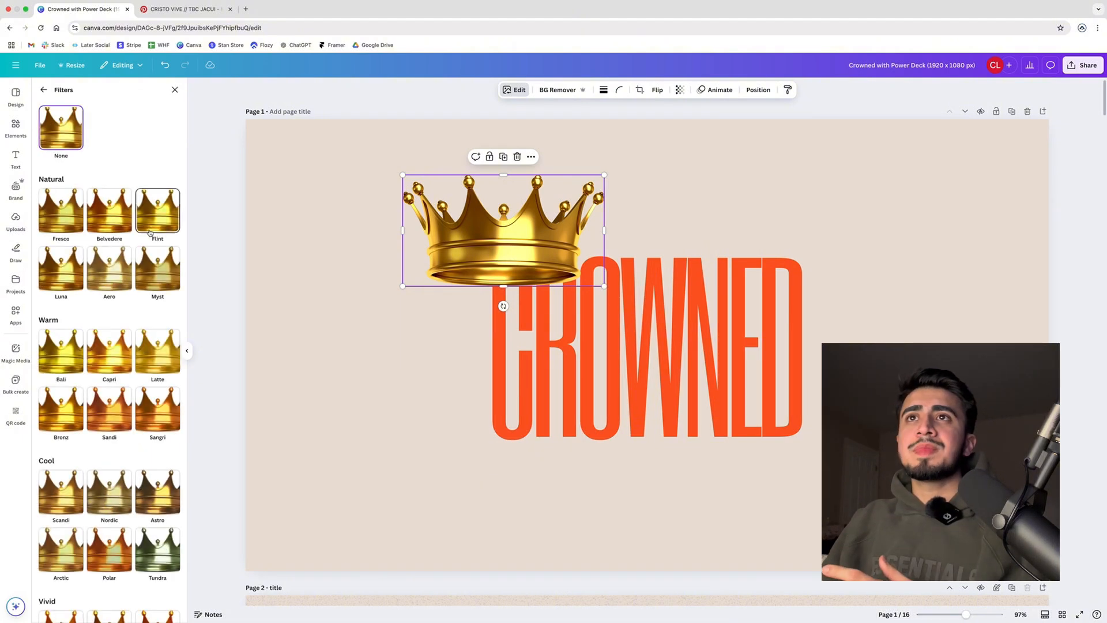
scroll(148, 237, down, 10)
scroll(148, 236, down, 5)
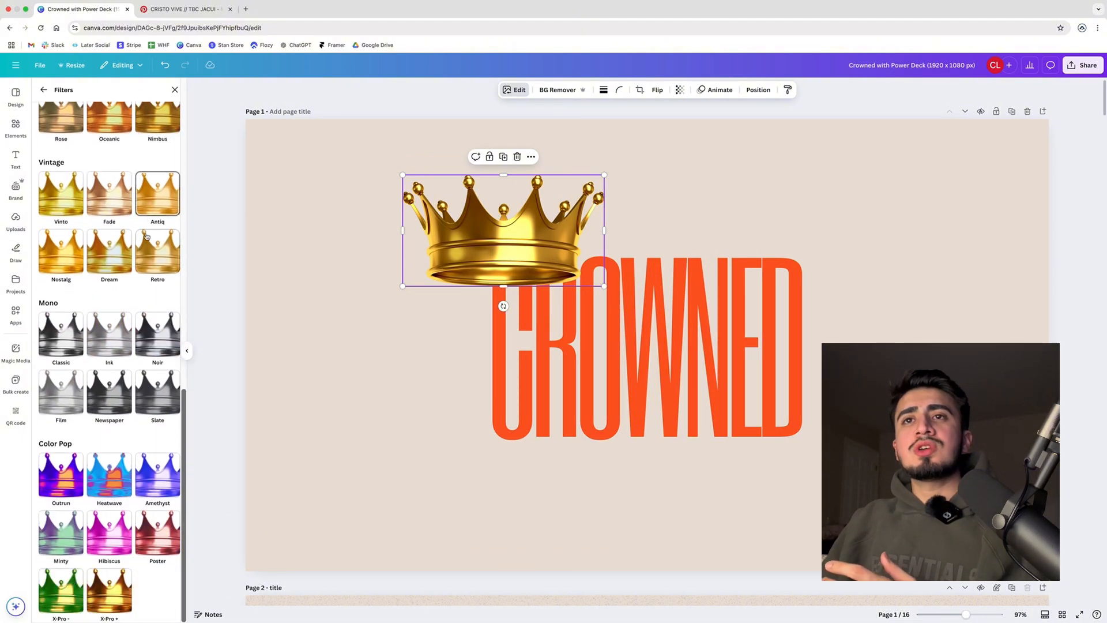
click(57, 341)
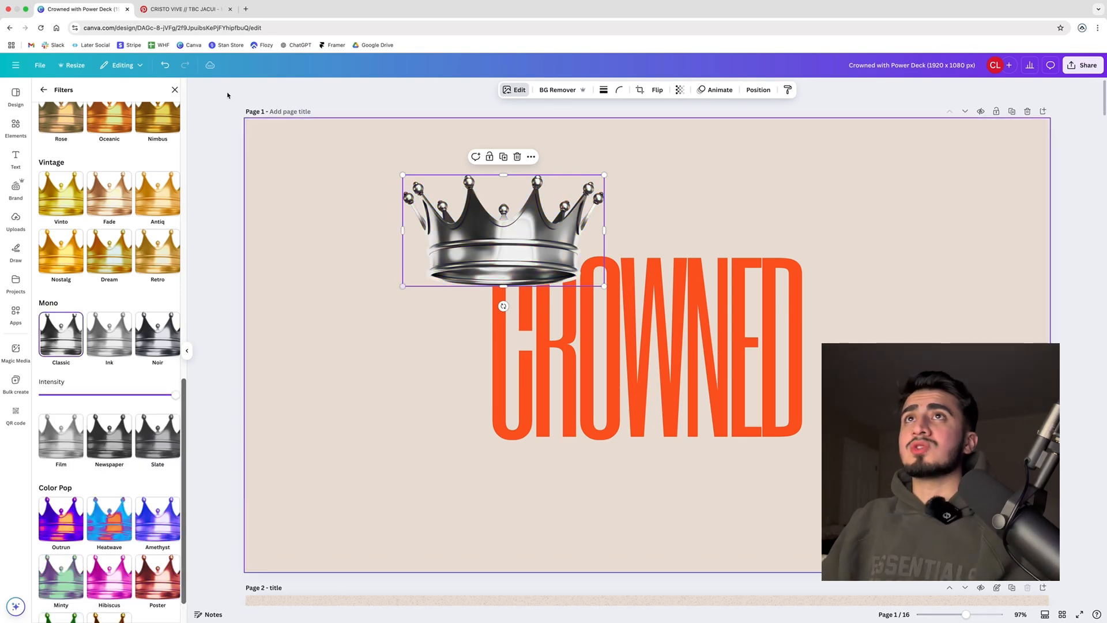
Step: Compare with the Pinterest pin, then in the Canva deck shrink the crown and tilt it about 15° clockwise over the final letters of CROWNED
click(185, 10)
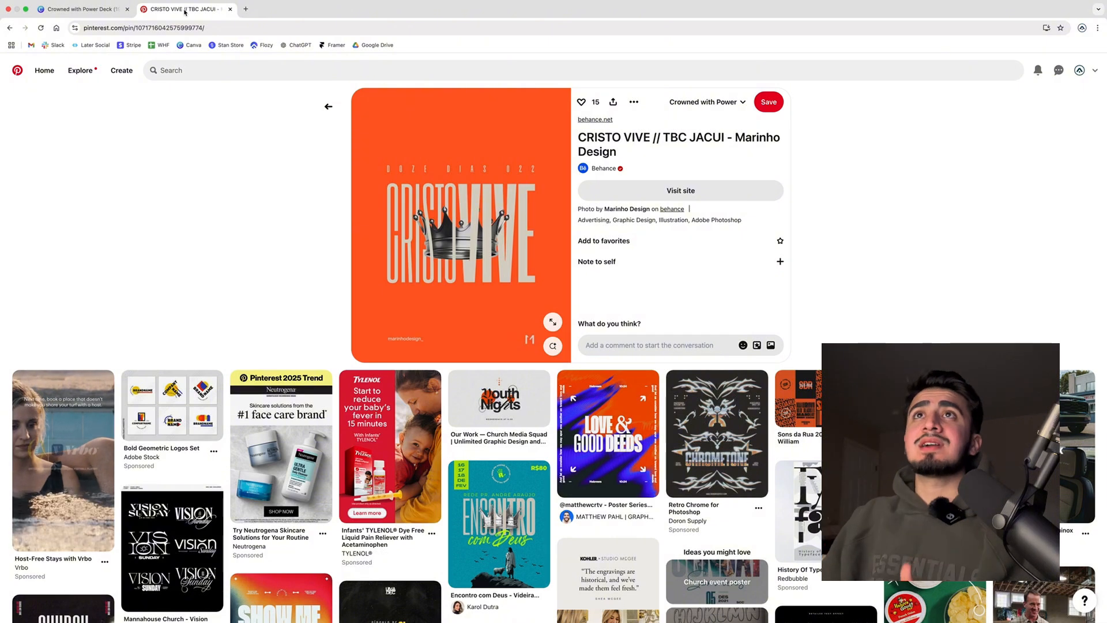
click(81, 10)
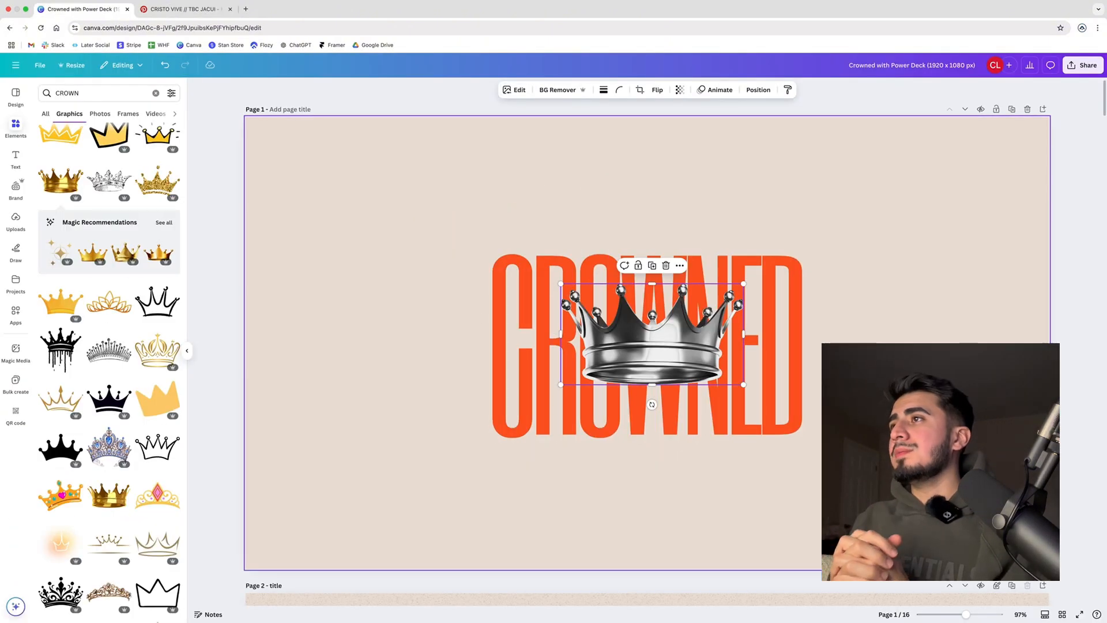
drag(561, 284, 602, 307)
drag(690, 354, 800, 239)
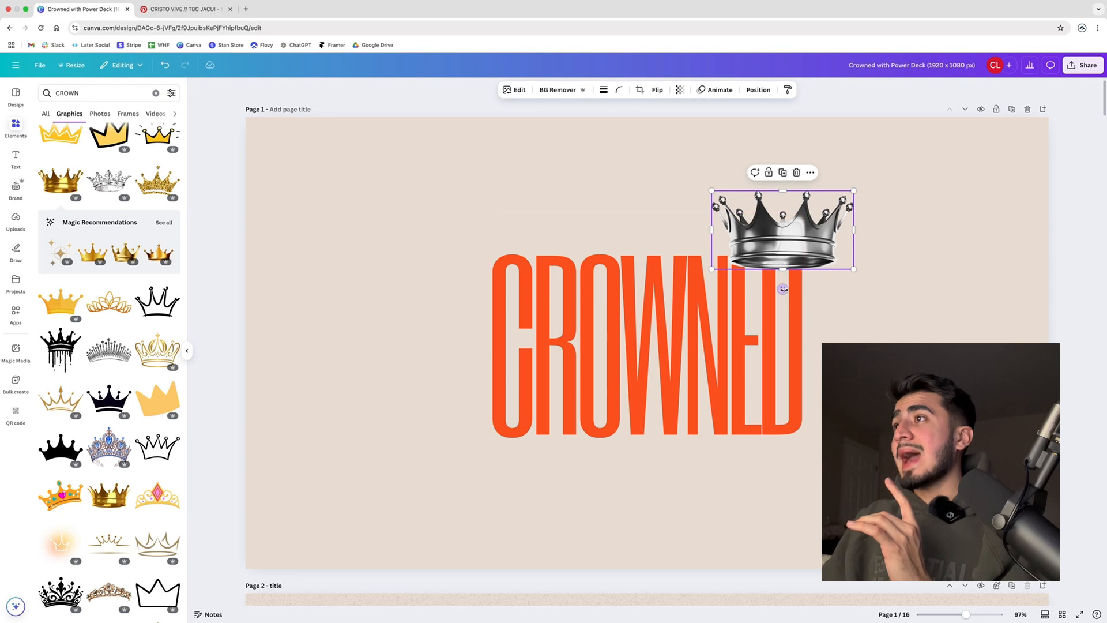
drag(784, 289, 768, 289)
drag(783, 230, 782, 240)
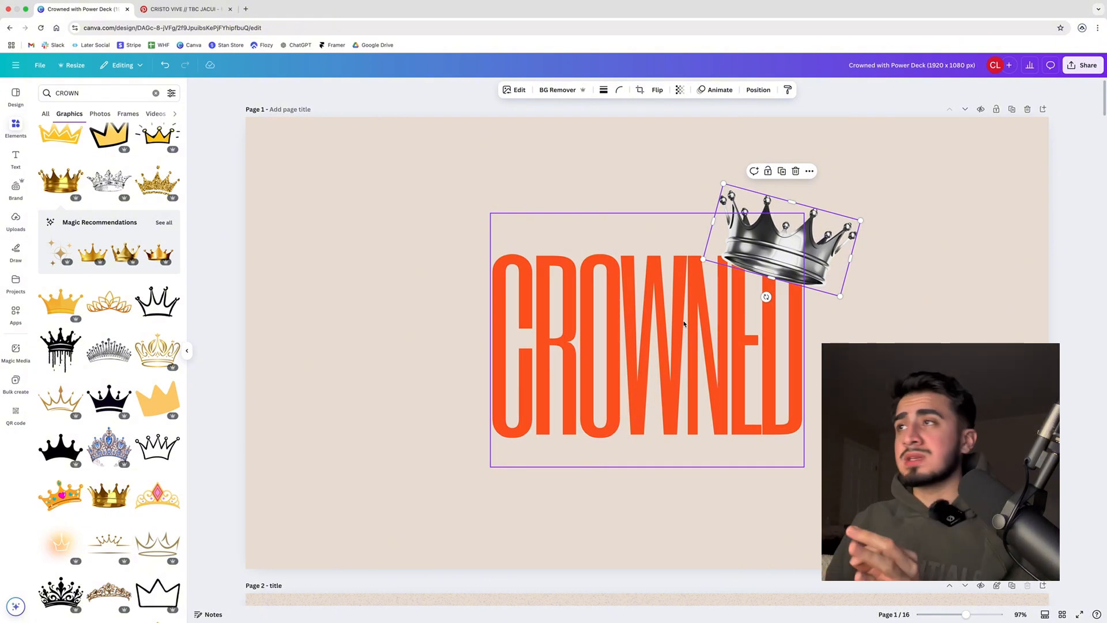
drag(790, 254, 792, 249)
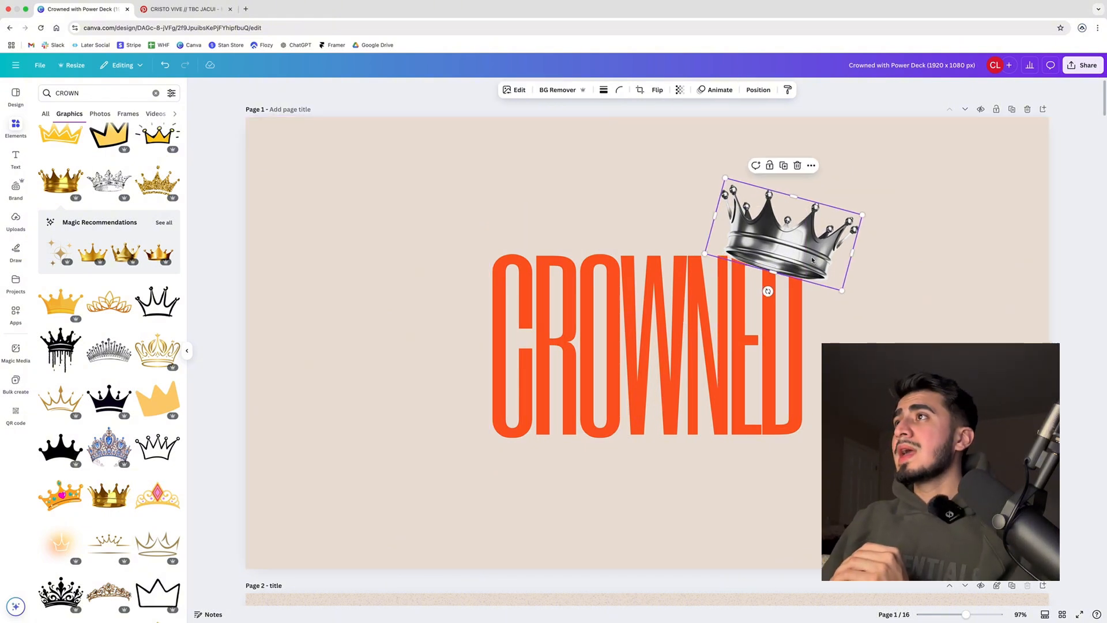
Step: Send the crown to the back behind the CROWNED lettering and nudge it into place above the D
click(759, 91)
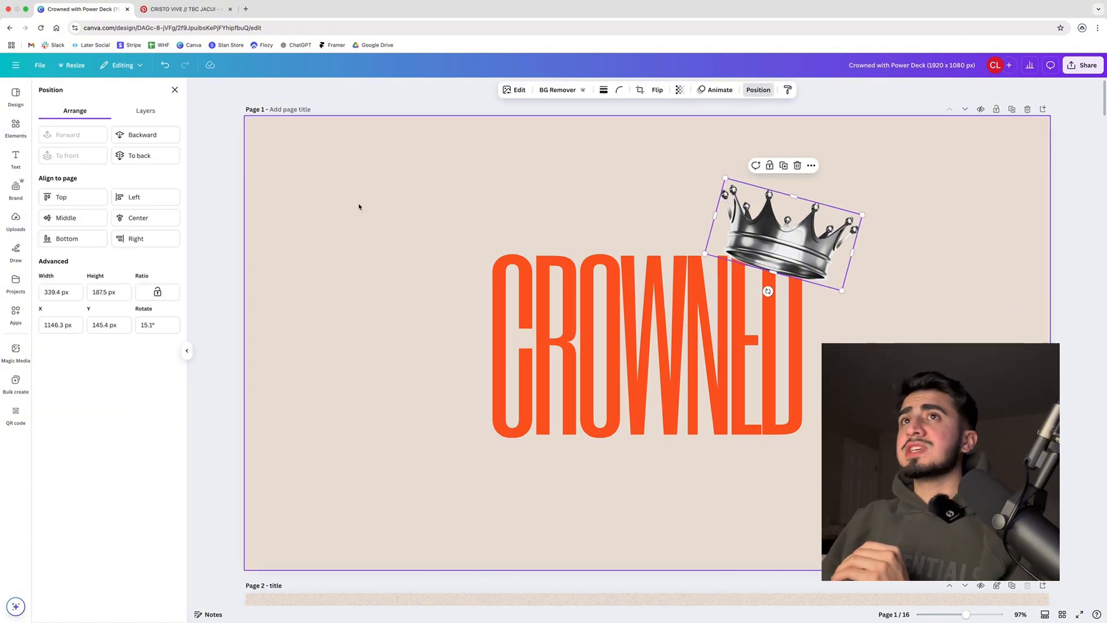
click(162, 156)
mouse_move(827, 232)
mouse_down()
mouse_move(811, 226)
mouse_move(831, 209)
mouse_move(831, 242)
mouse_move(825, 235)
mouse_up()
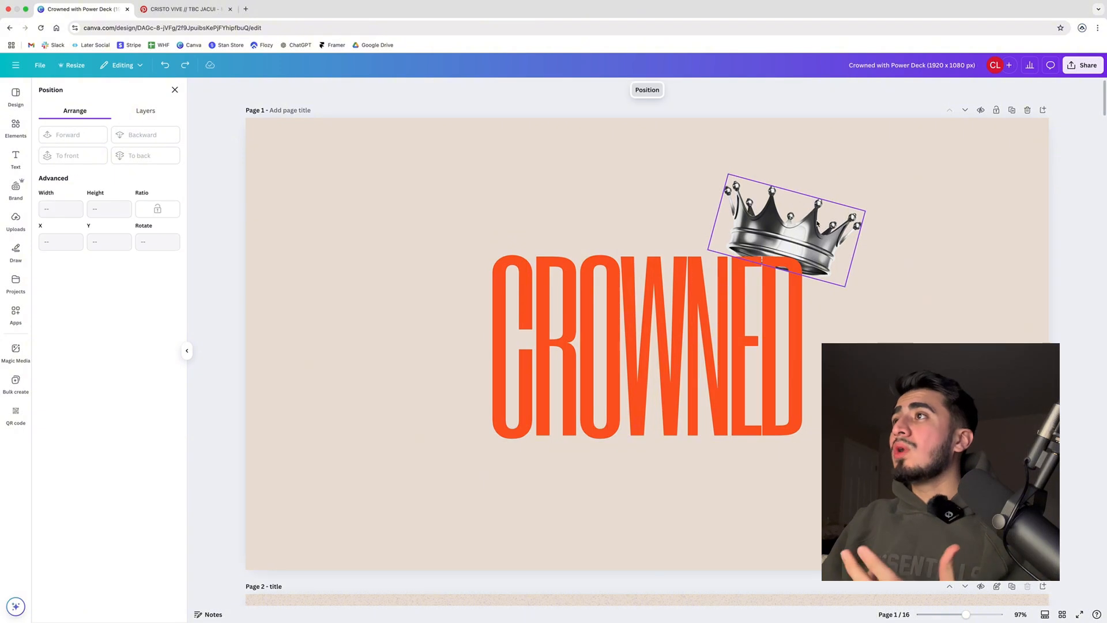
Step: Duplicate the crown, align the copy exactly over the original and crop the copy's lower edge to a height of about 157 px
click(787, 162)
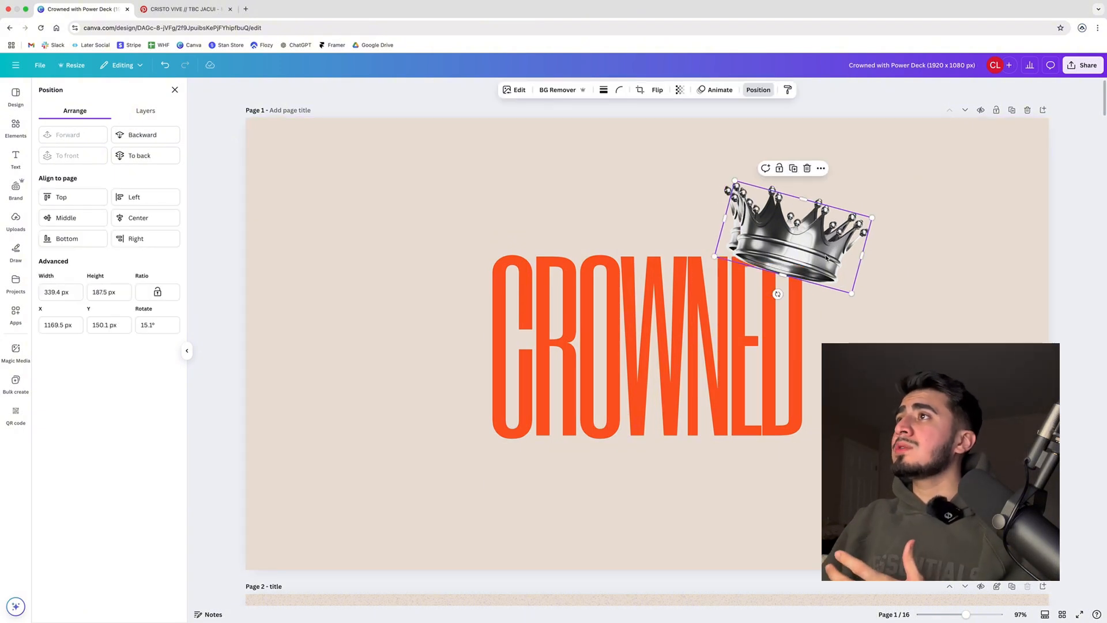
drag(826, 258, 816, 249)
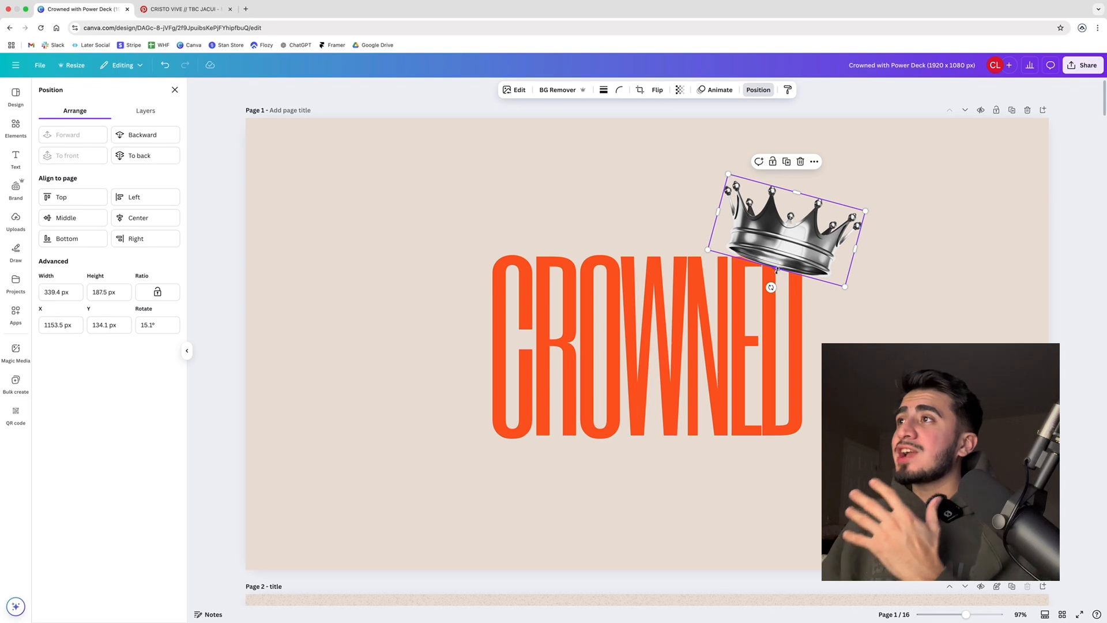
drag(776, 270, 782, 259)
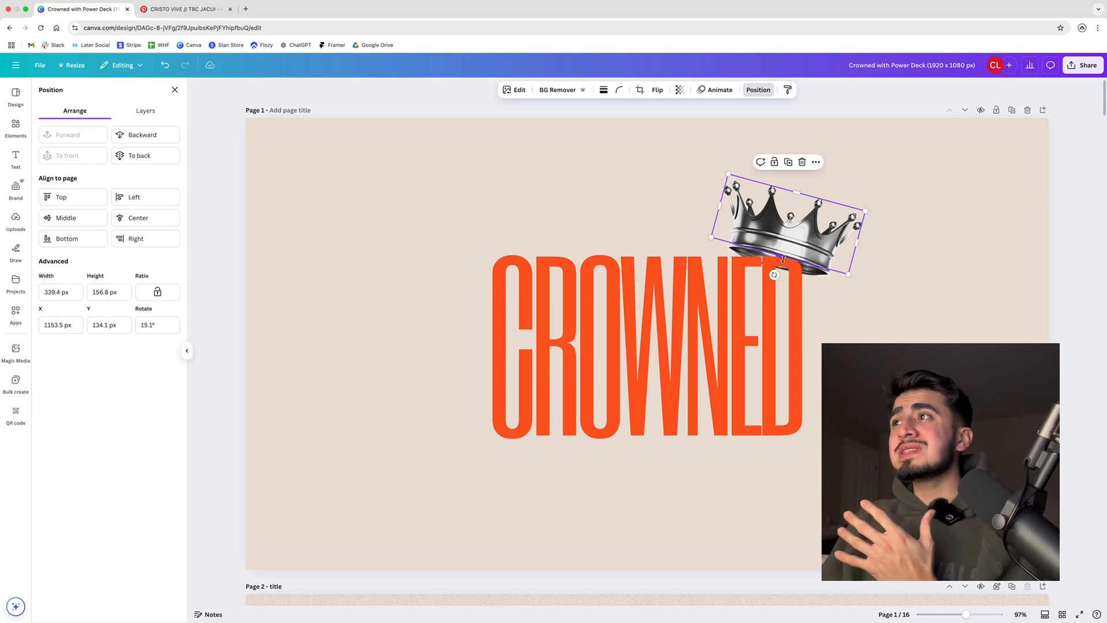
Step: Select both crown pieces together and move them slightly left and down so the crown sits on the D of CROWNED
click(916, 235)
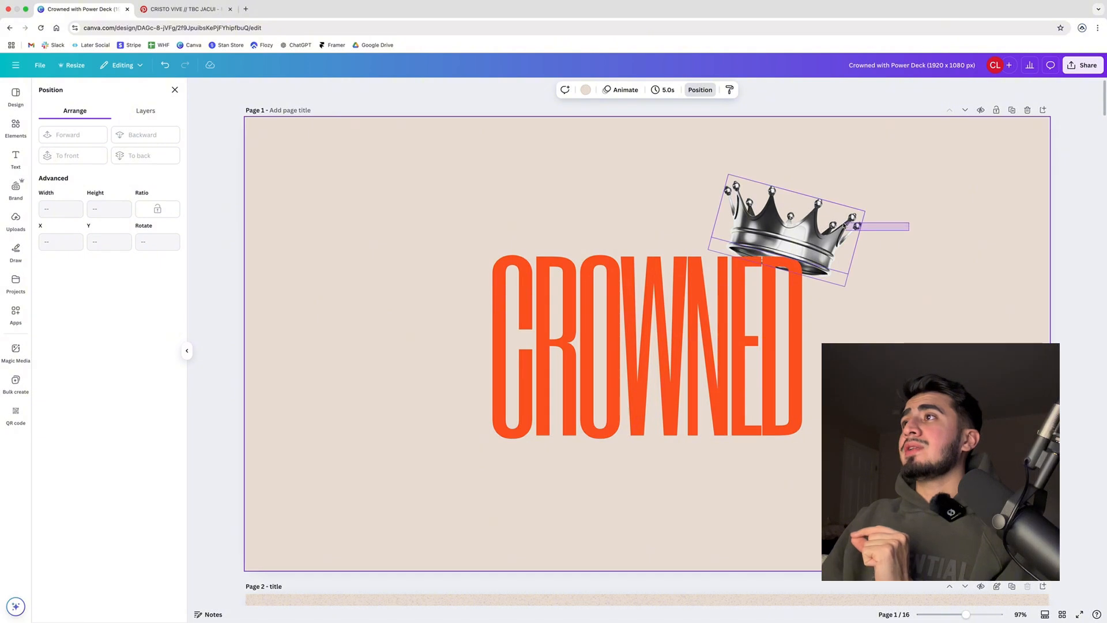
click(784, 300)
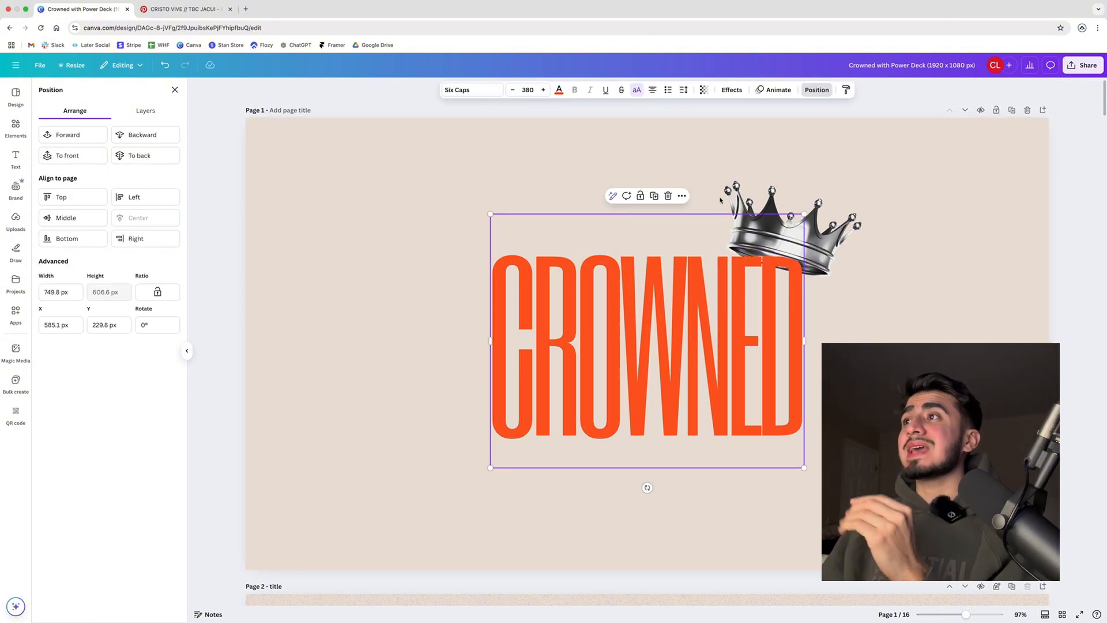
drag(908, 245, 816, 231)
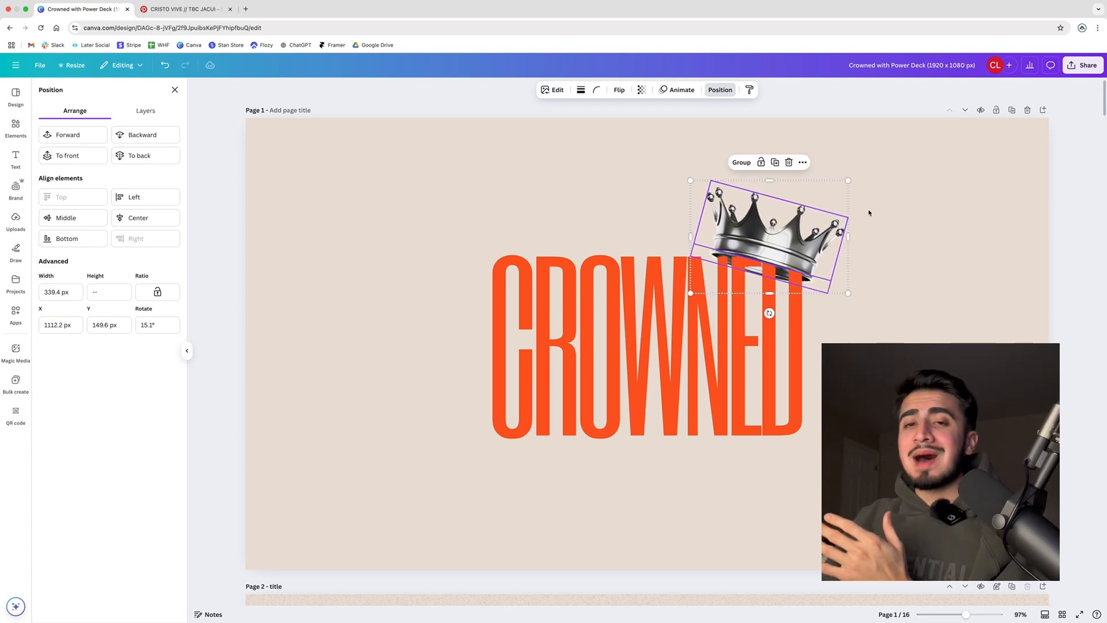
click(920, 200)
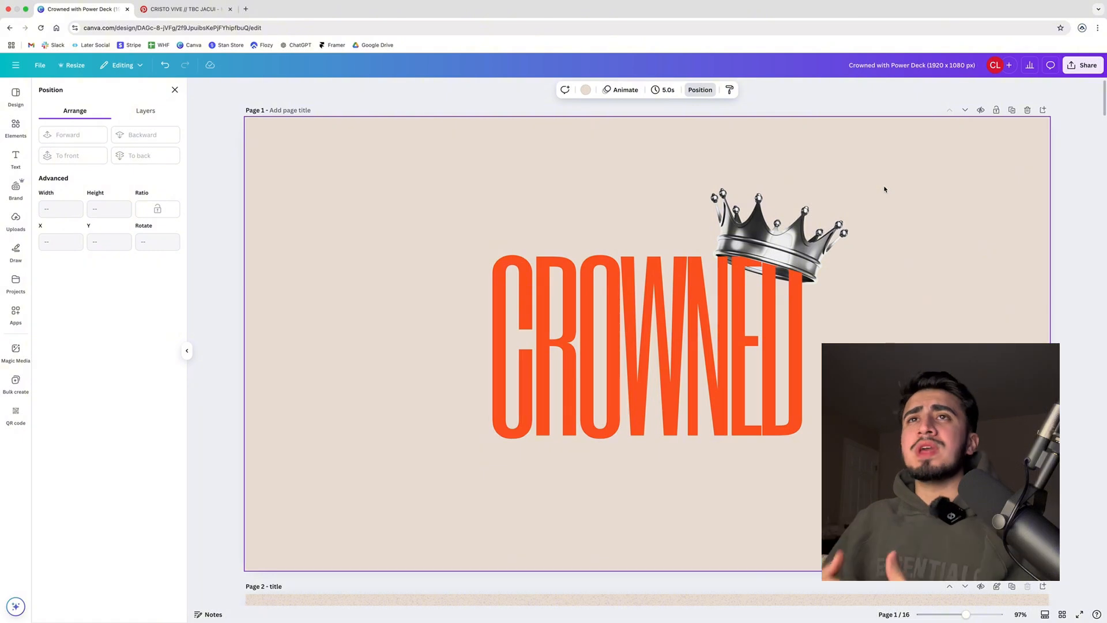
Step: Review the Crowned with Power board on Pinterest and open the Flyer Culto pin for its handwritten overlay text
click(220, 16)
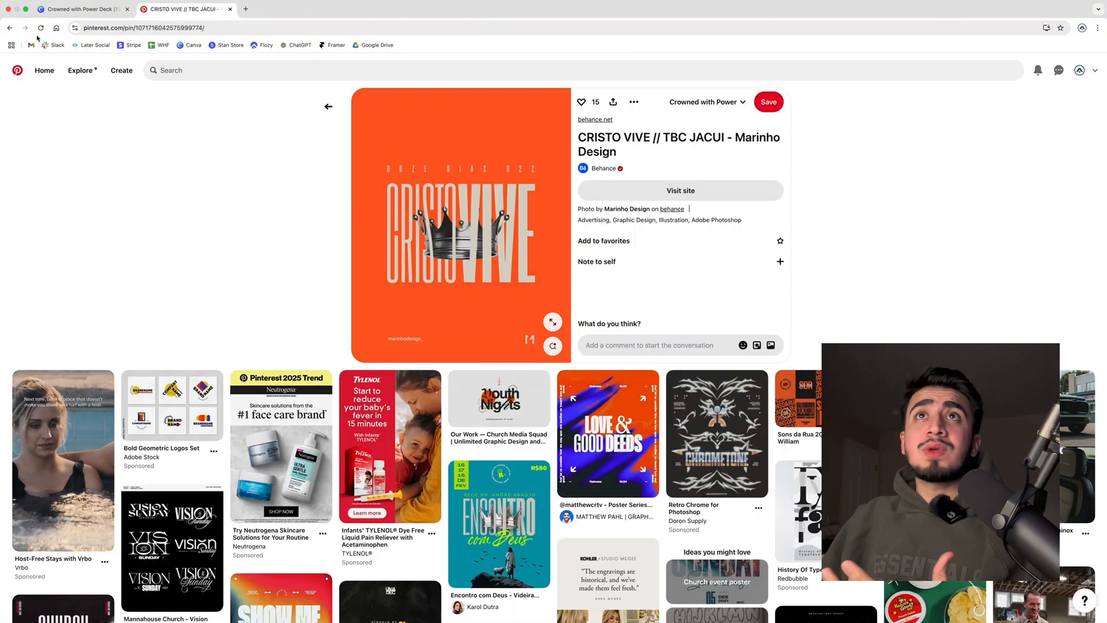
click(267, 160)
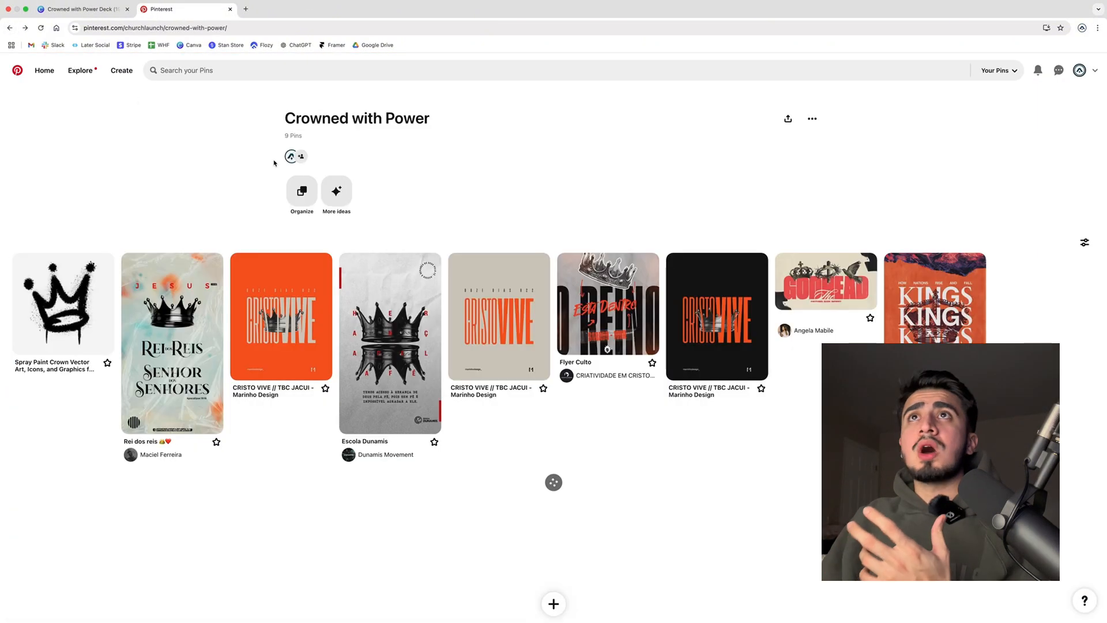
click(584, 271)
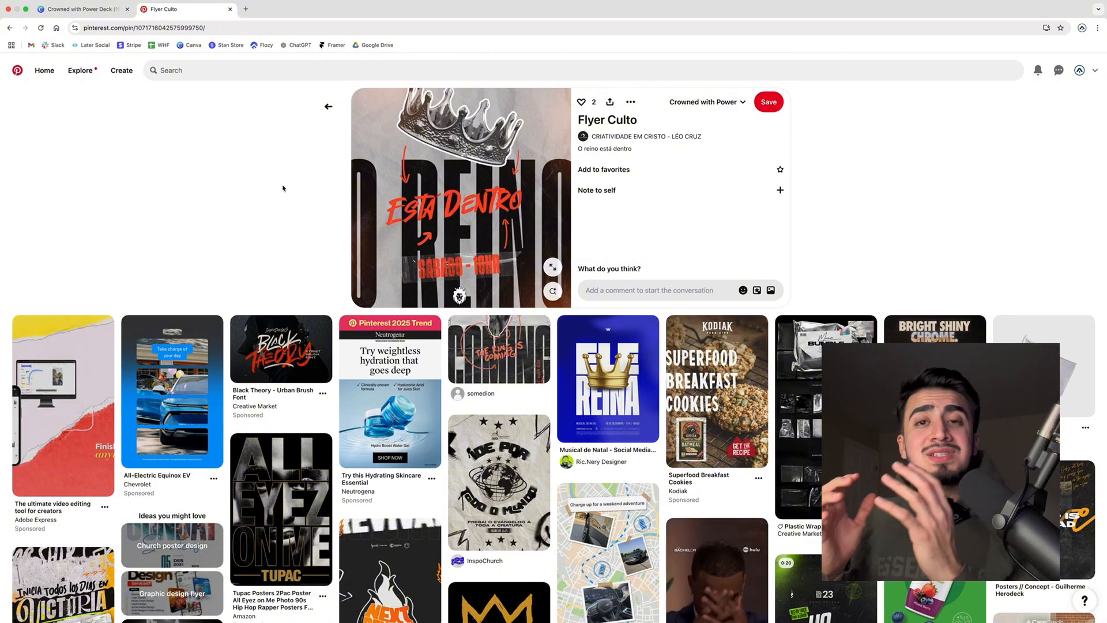
Step: Switch back to the Canva deck and add a text box reading "with power" in Permanent Marker, placed across the middle of CROWNED
click(94, 10)
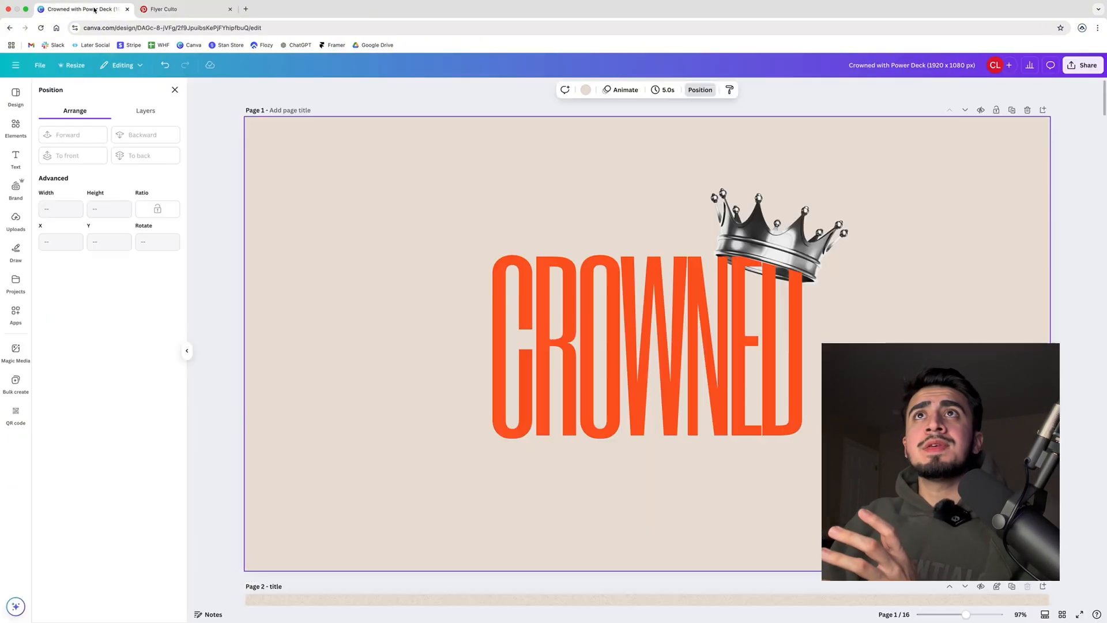
click(16, 156)
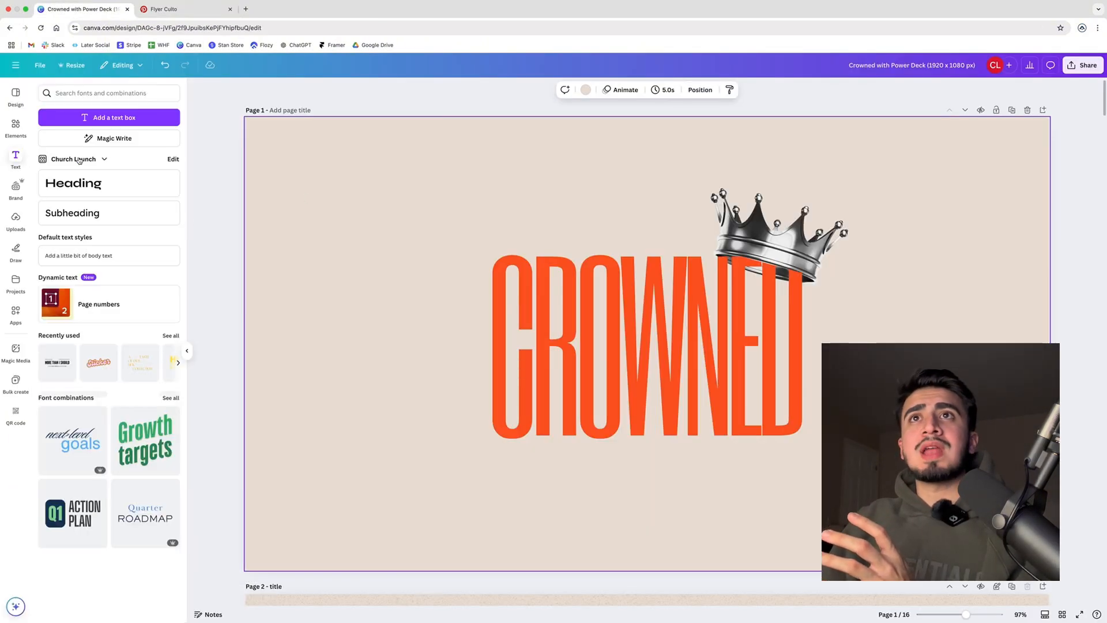
click(109, 118)
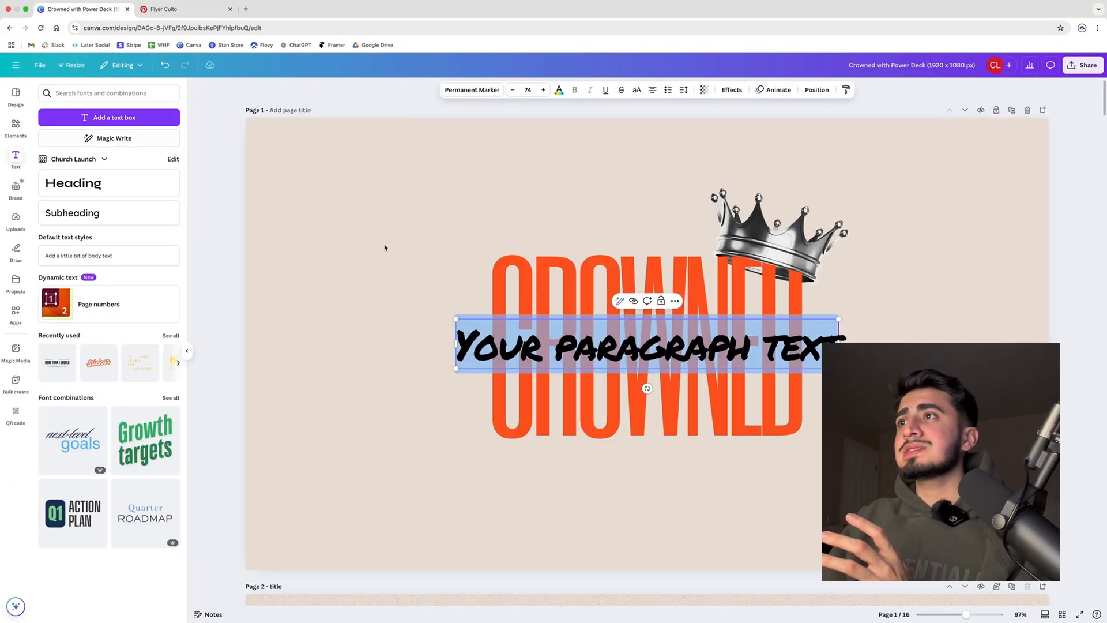
click(472, 90)
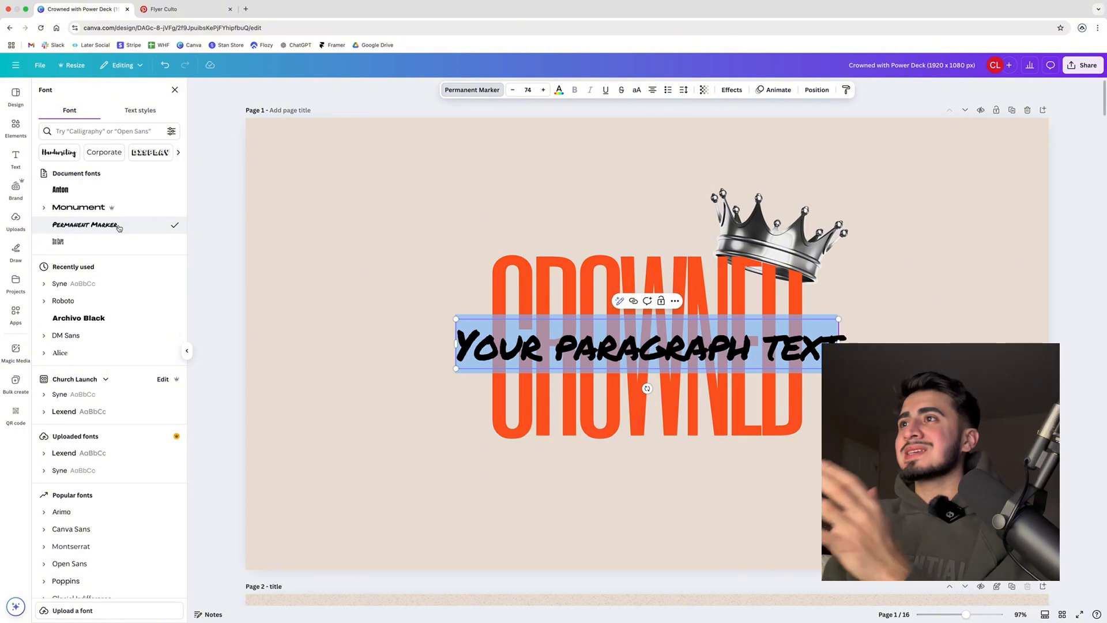
click(742, 344)
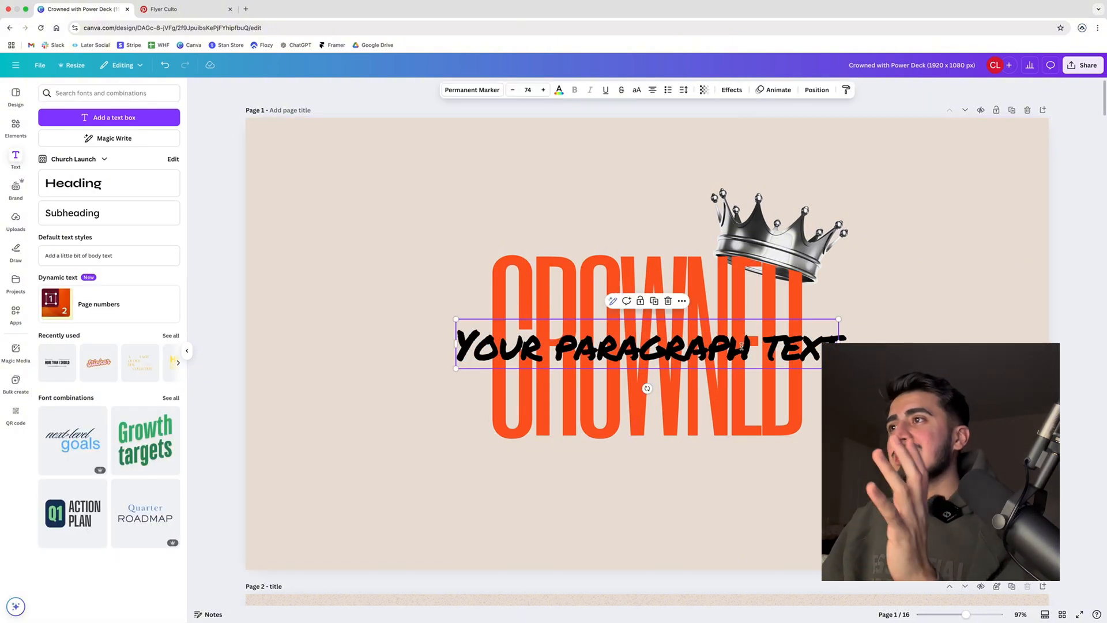
text(with)
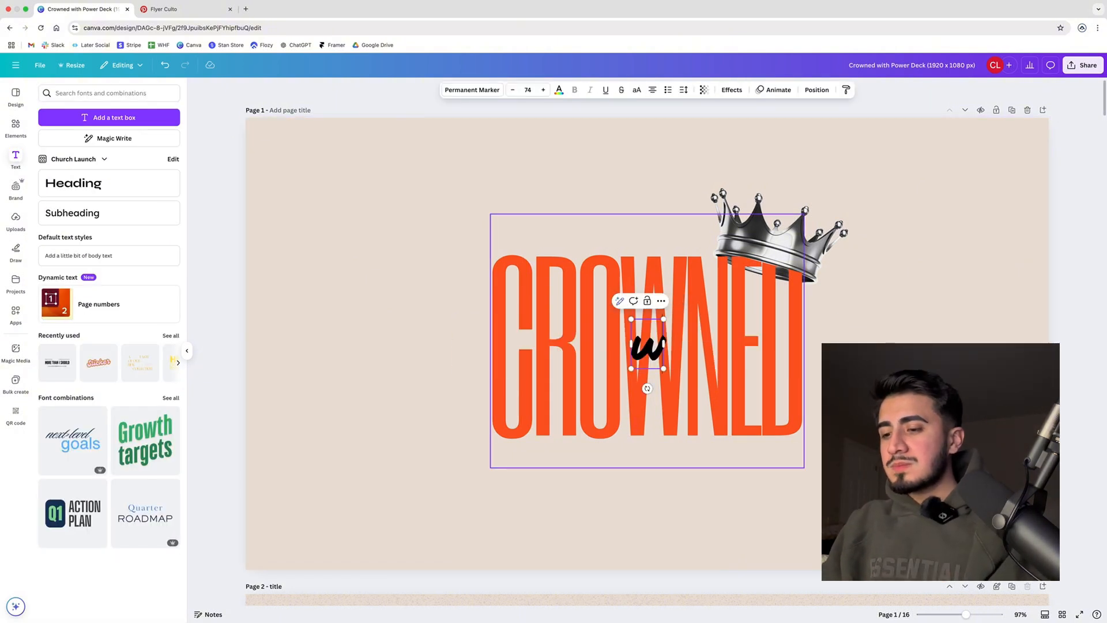
text( power)
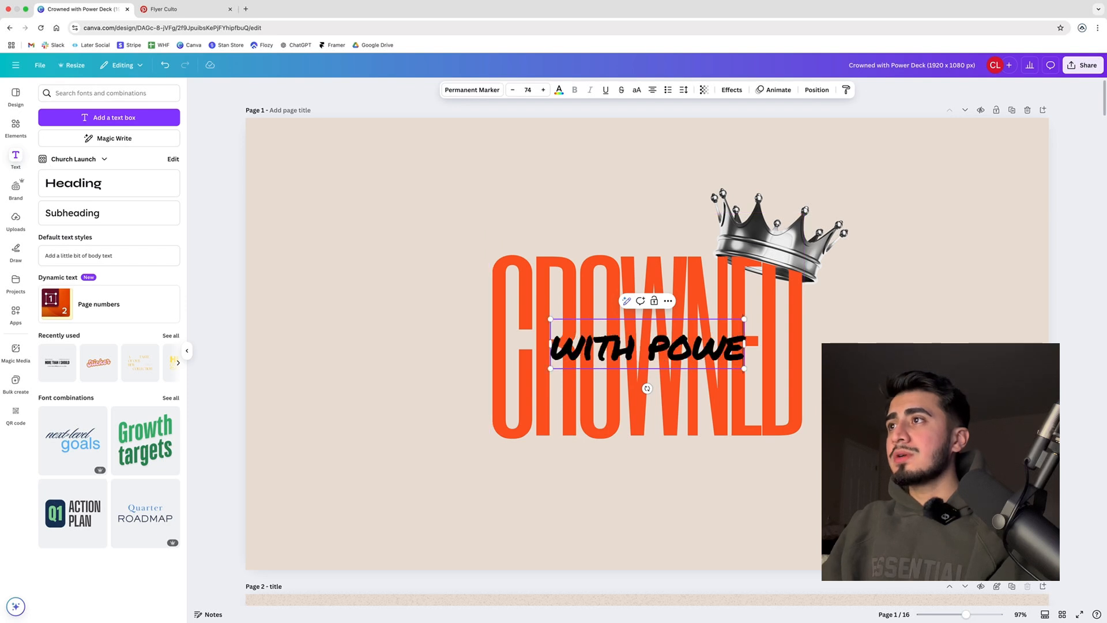
click(923, 338)
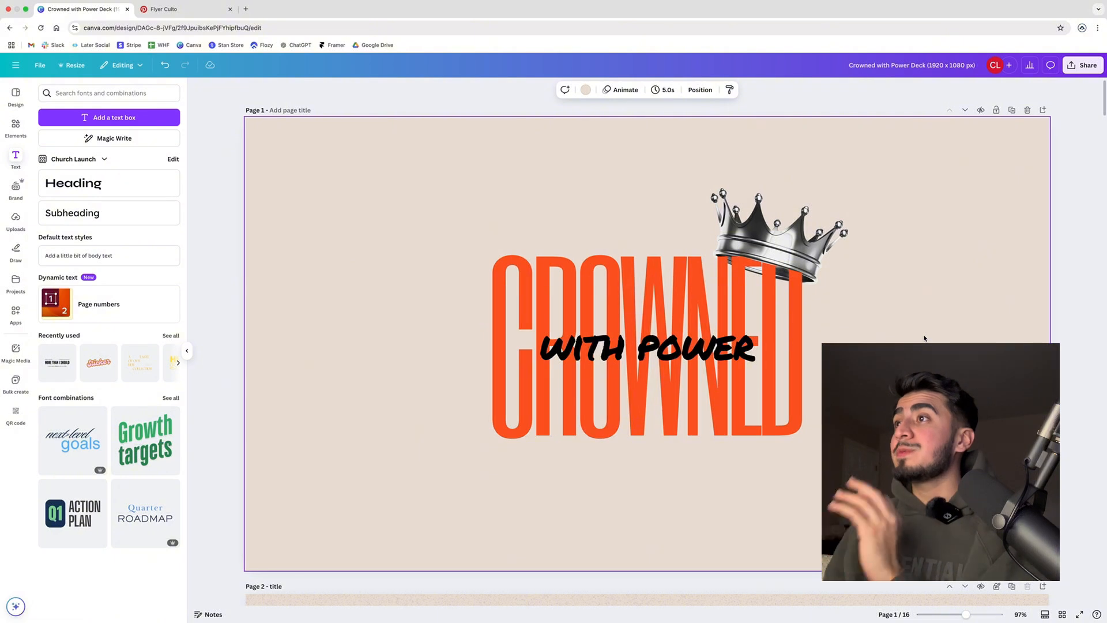
drag(715, 348, 716, 344)
click(905, 341)
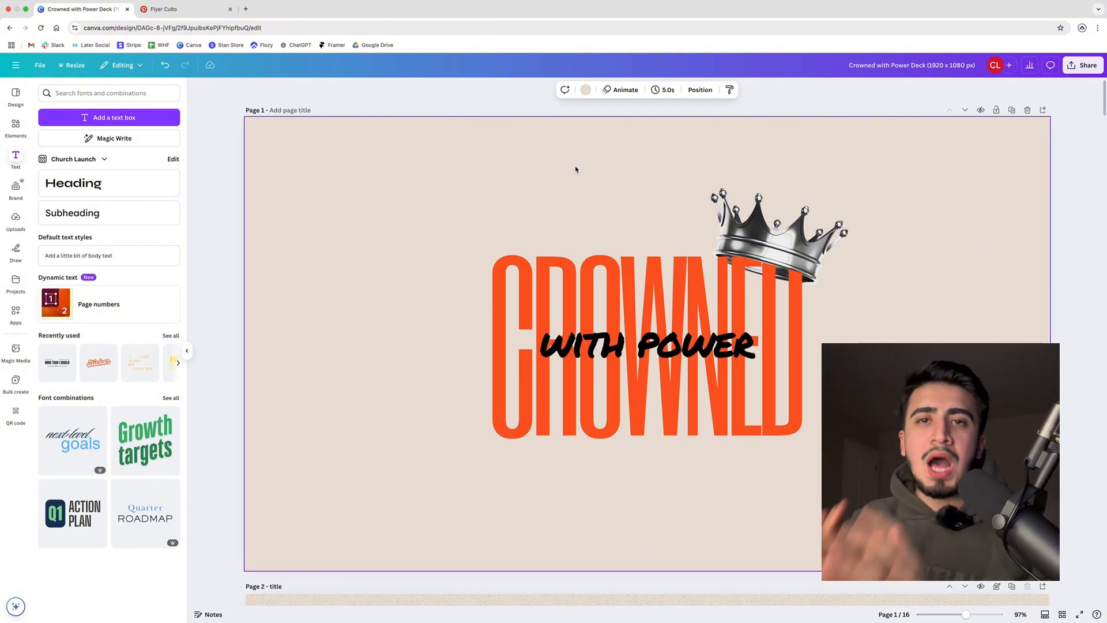
Step: Deselect the handwritten text, check the Flyer Culto pin on Pinterest for its hand-drawn arrows, and return to the Canva deck
drag(689, 349, 728, 348)
key(Escape)
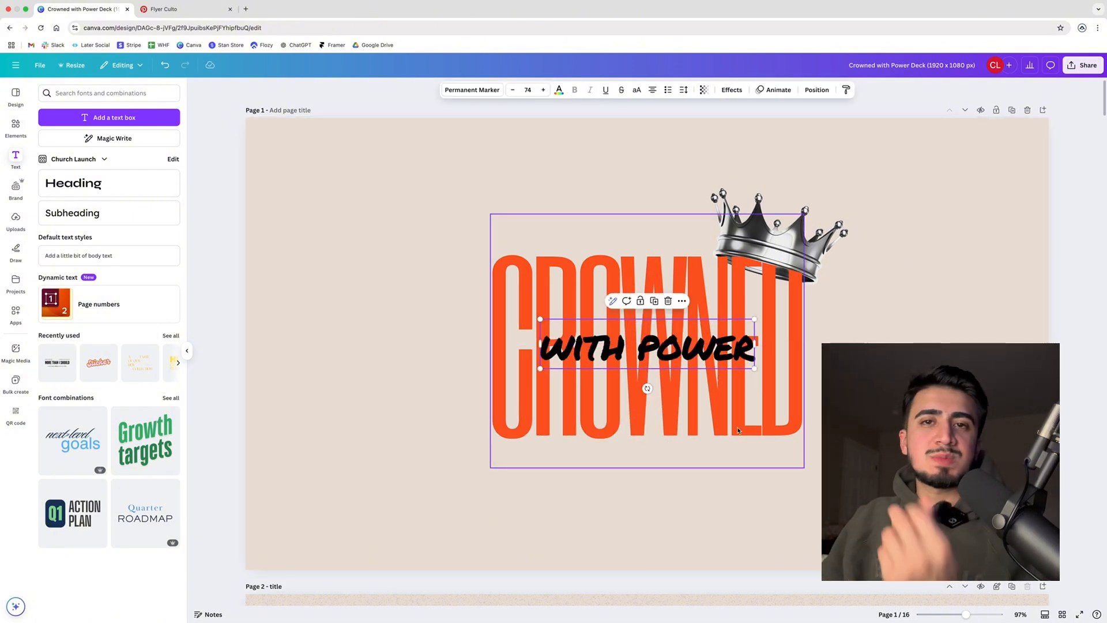
key(Escape)
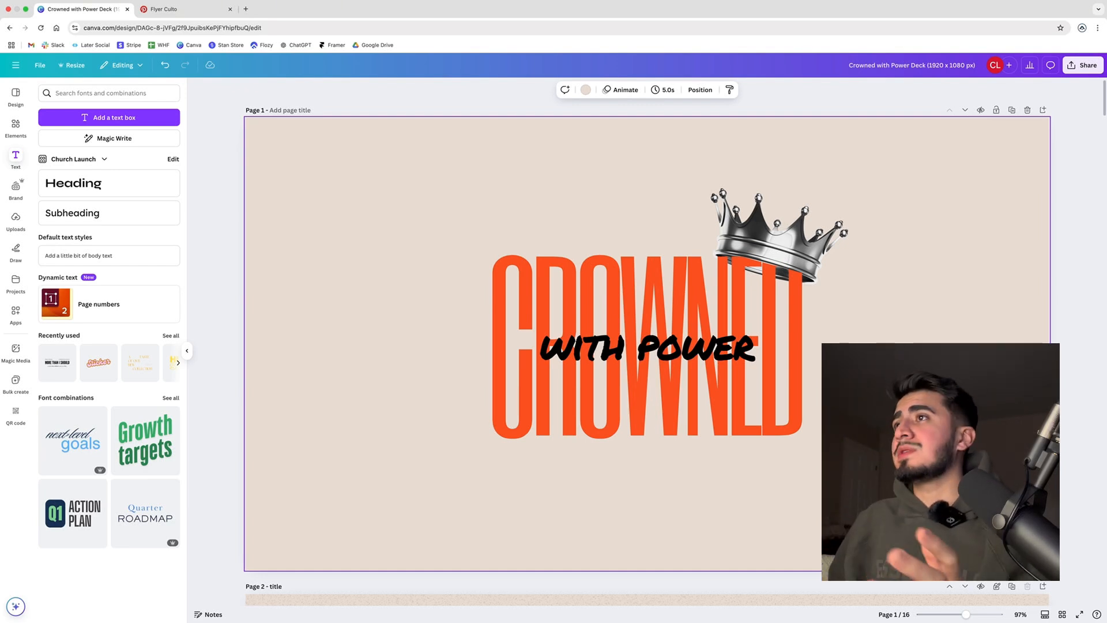
click(163, 9)
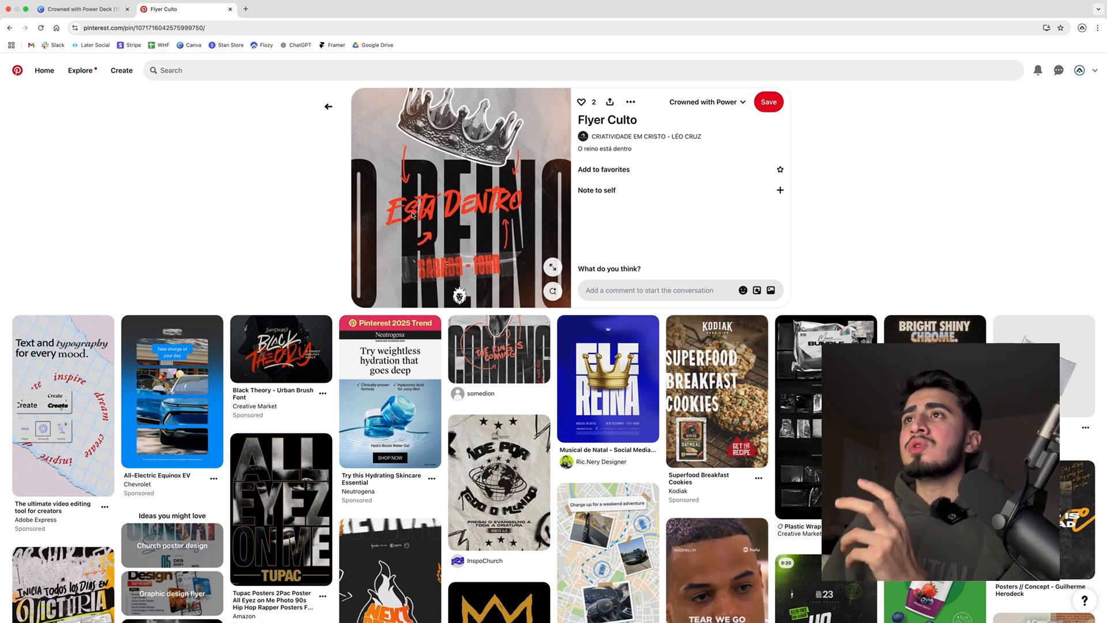
click(81, 9)
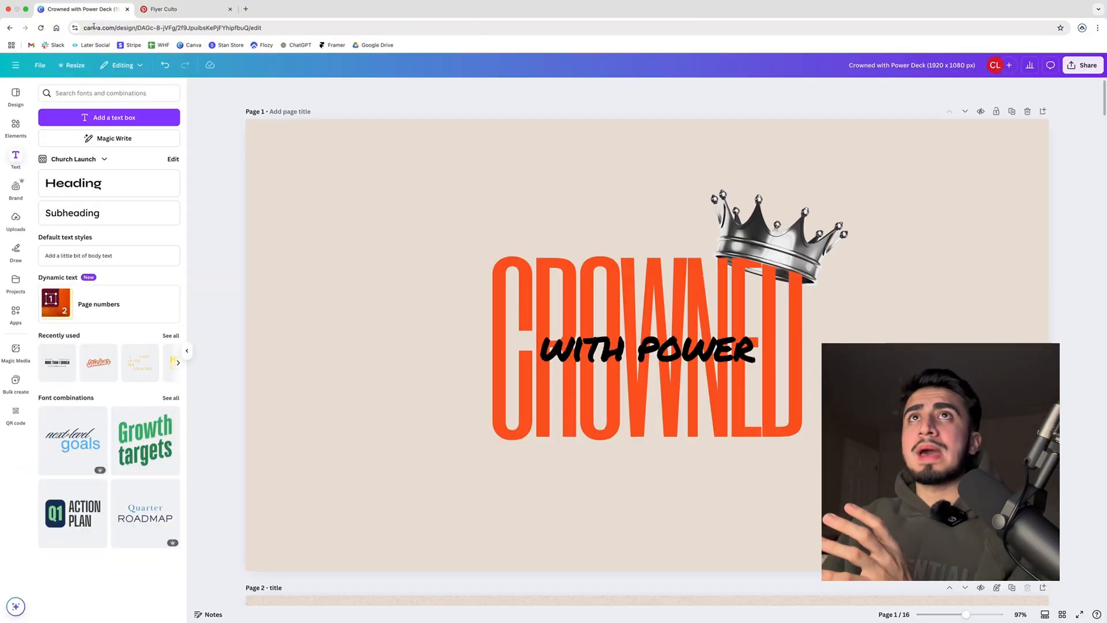
Step: Search the design elements for "arrow" and show all matching graphics
click(16, 136)
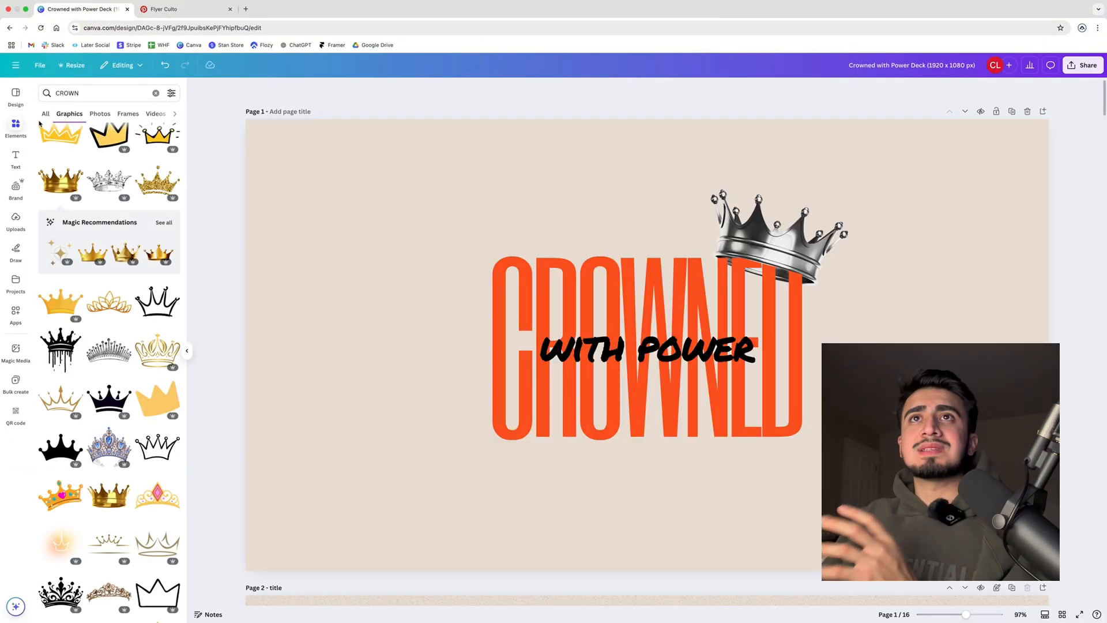
click(156, 93)
text(a)
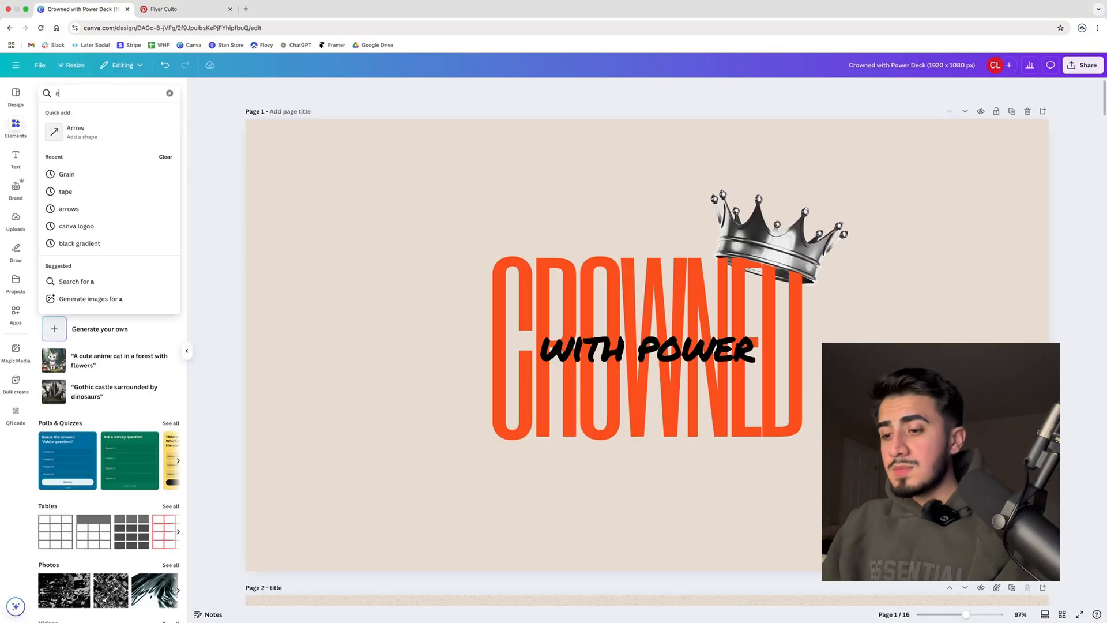
text(rrow)
key(Return)
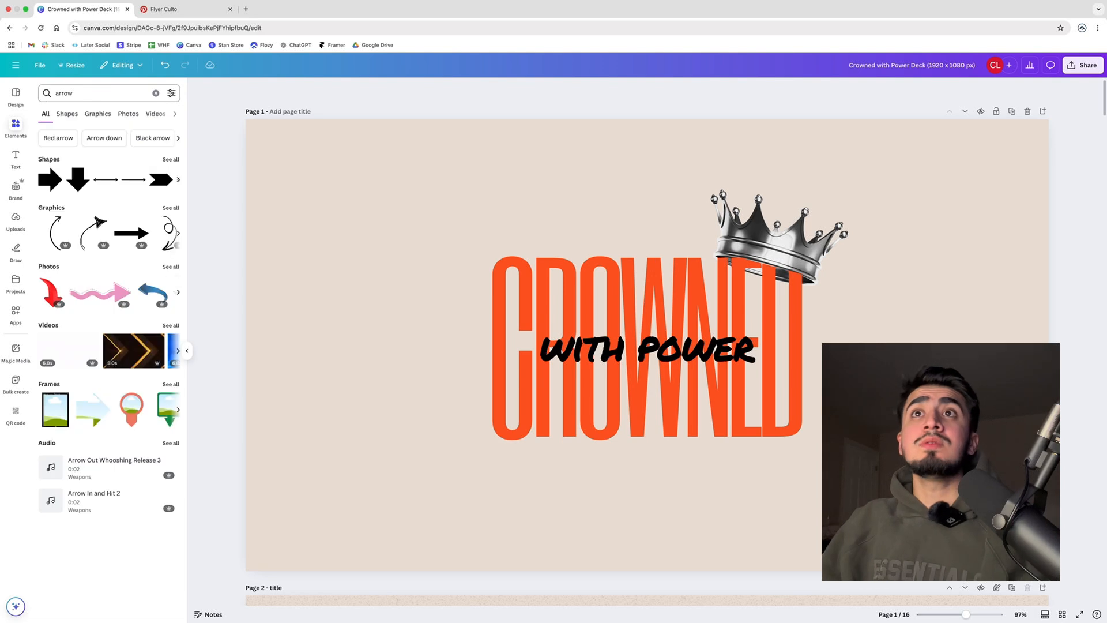
click(163, 209)
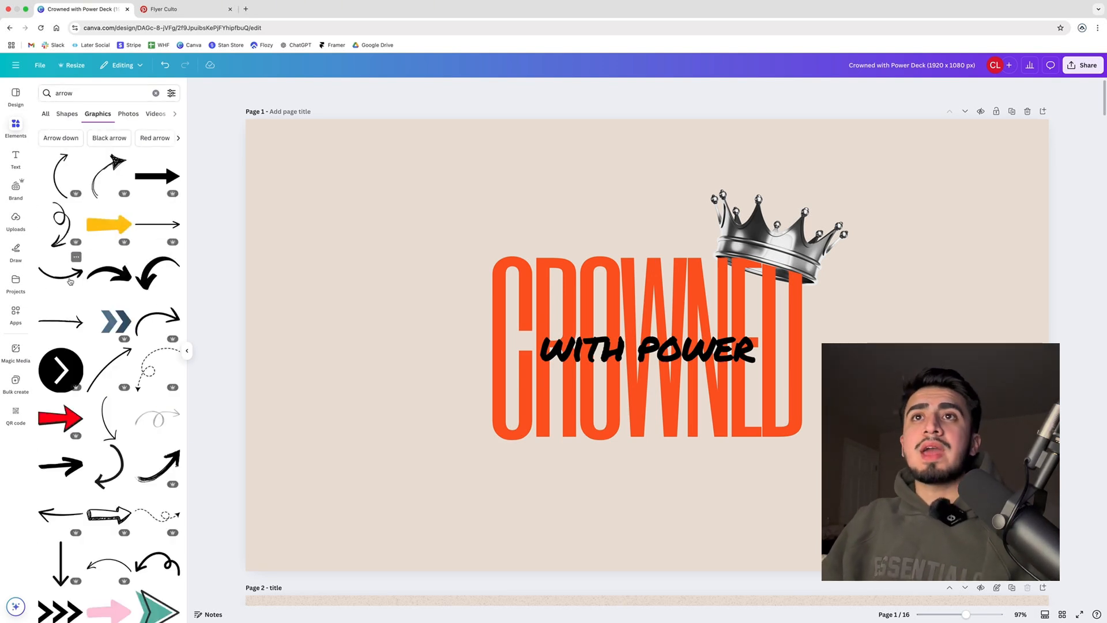
Step: Try the thick curved arrow over the upper part of the C and R, compare it with the Flyer Culto pin, and undo it
click(109, 272)
drag(790, 378, 555, 298)
click(913, 280)
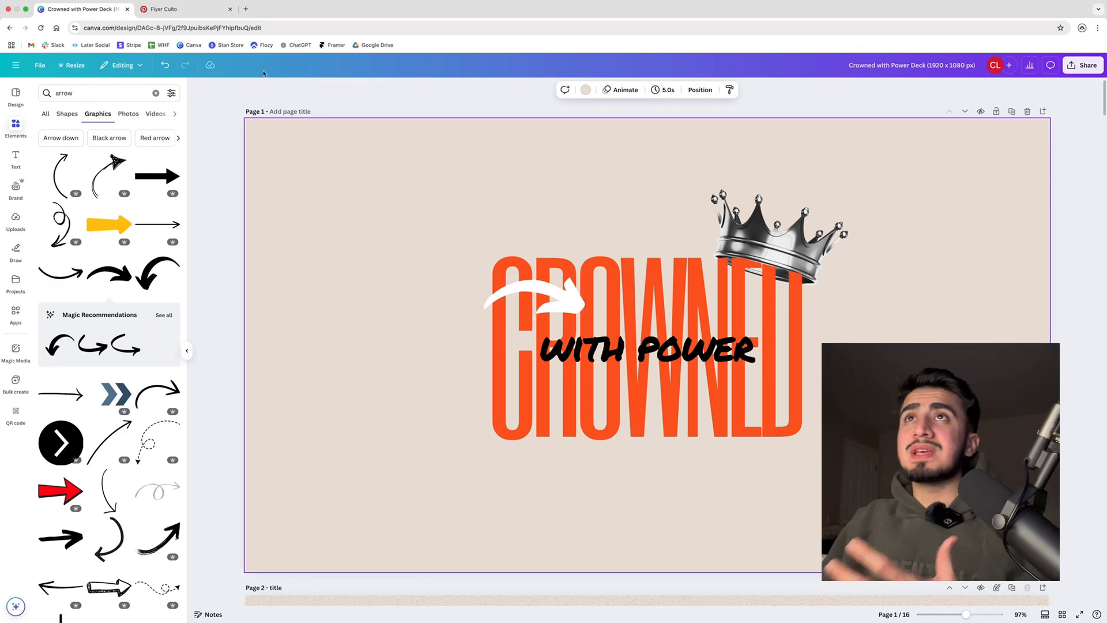
click(205, 10)
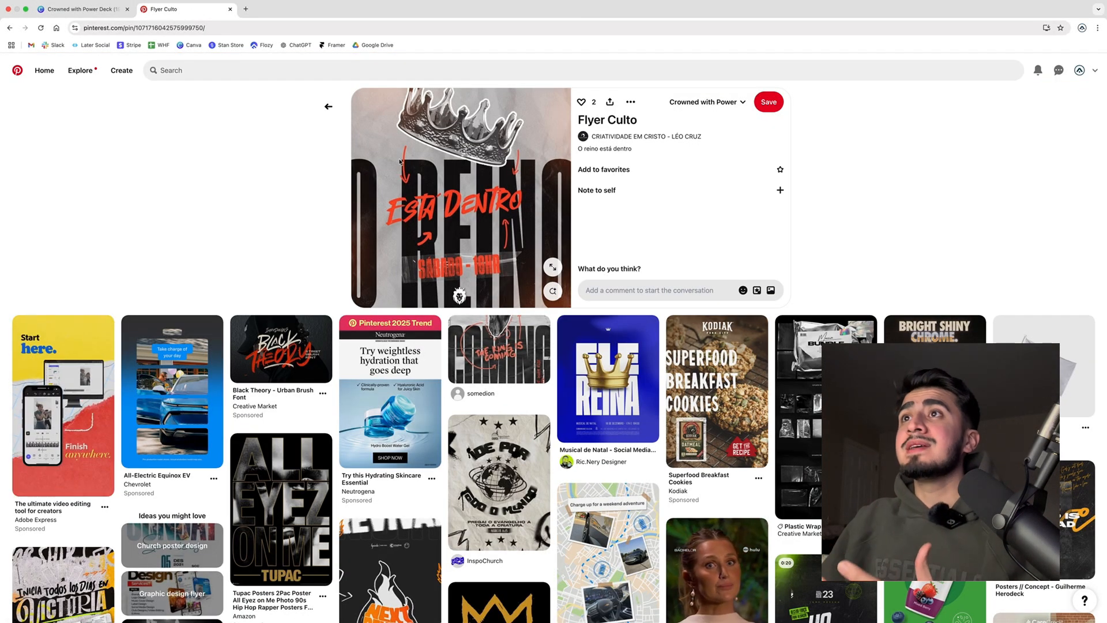
click(80, 9)
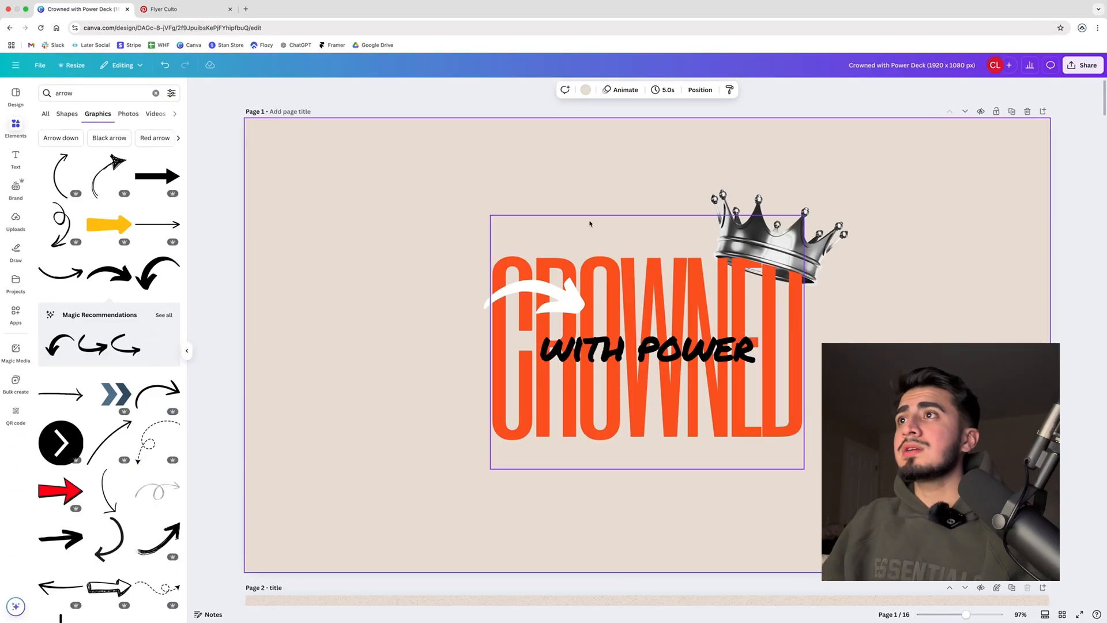
key(ctrl+z)
key(ctrl+z)
Step: Place a black curved arrow about 196 px wide, rotated about 109°, pointing up into the lower part of CROWNED's first letters
drag(593, 469, 593, 482)
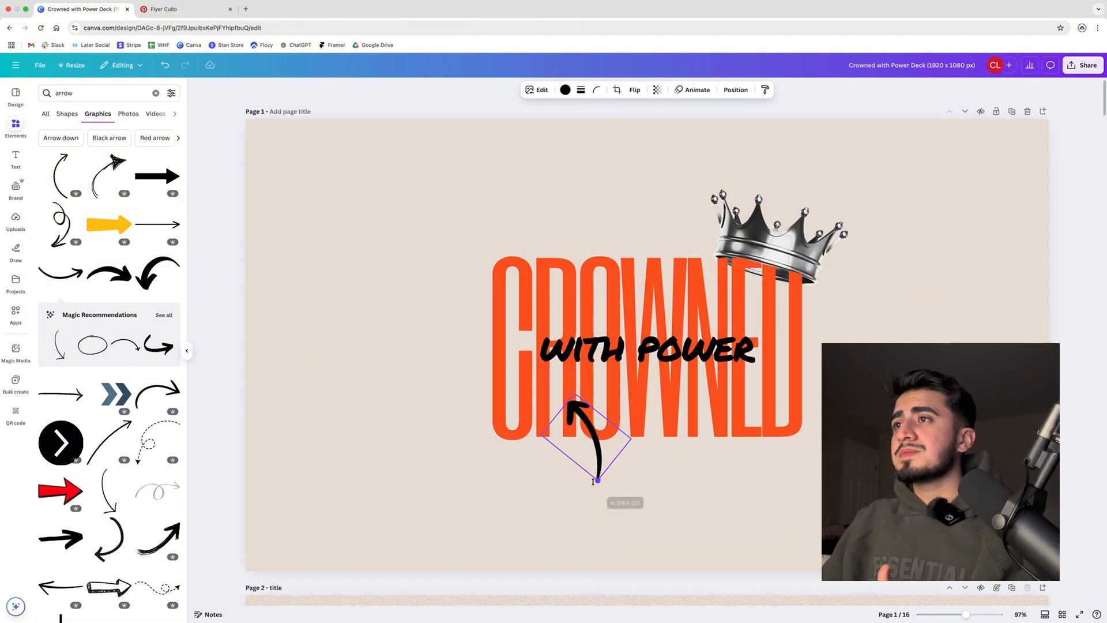
click(407, 345)
click(168, 9)
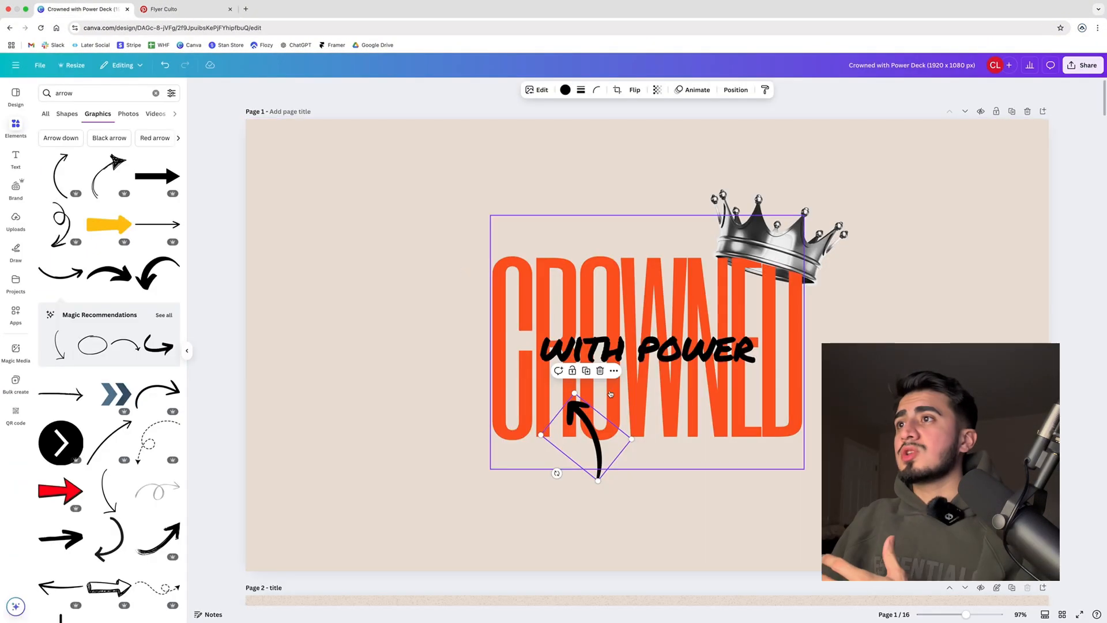
mouse_move(557, 473)
mouse_down()
mouse_move(534, 453)
mouse_move(509, 472)
mouse_move(499, 464)
mouse_move(536, 467)
mouse_move(722, 209)
mouse_move(650, 260)
mouse_up()
Step: Duplicate the arrow above CROWNED, flip the copy horizontally and vertically, and position it beside the crown pointing down at the W
key(ctrl+d)
click(634, 89)
click(642, 112)
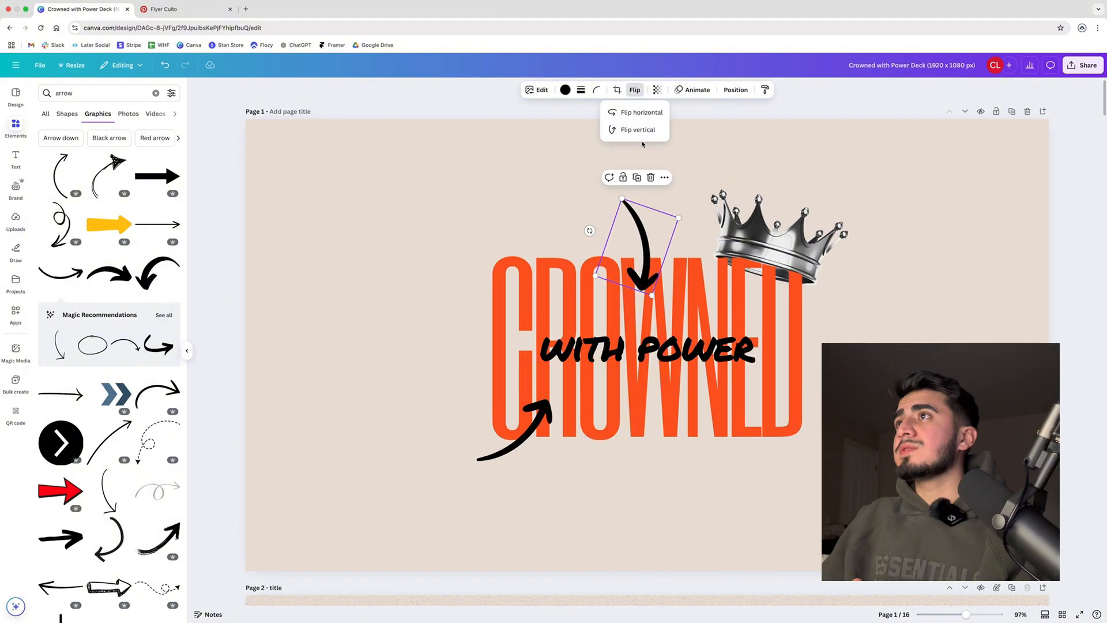
click(642, 130)
click(647, 153)
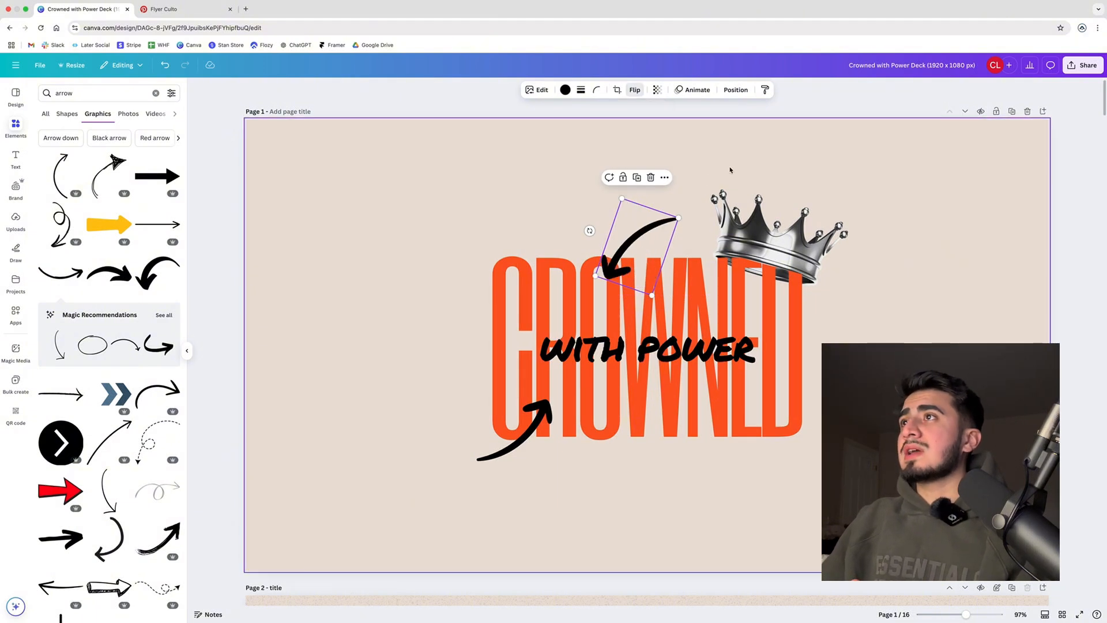
drag(656, 225, 672, 230)
click(908, 237)
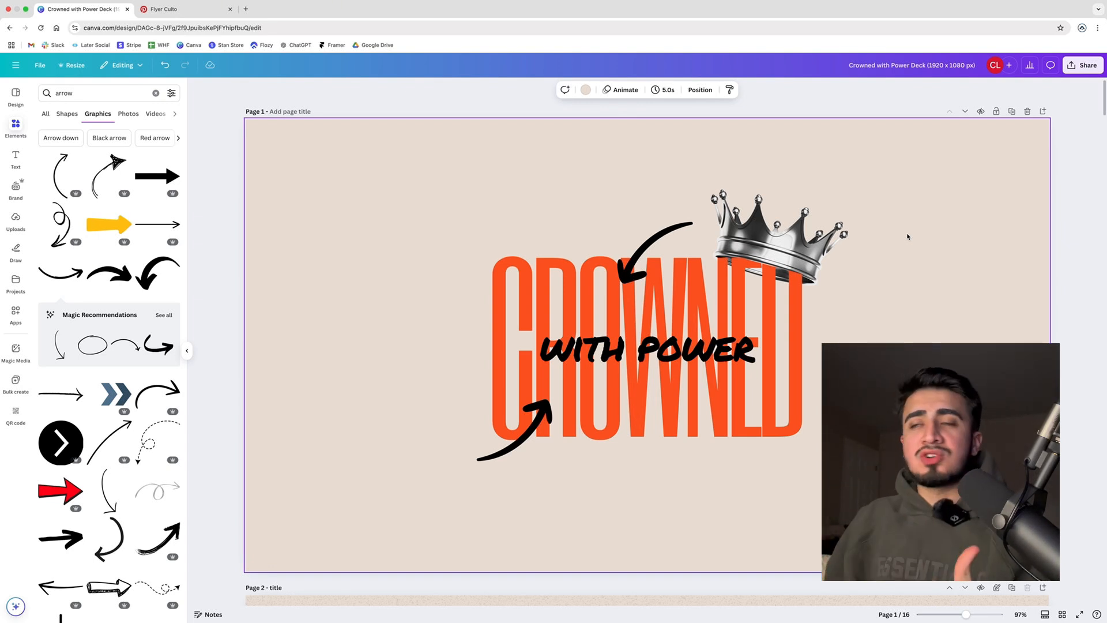
Step: Shrink the upper arrow to about 145 px wide
click(659, 285)
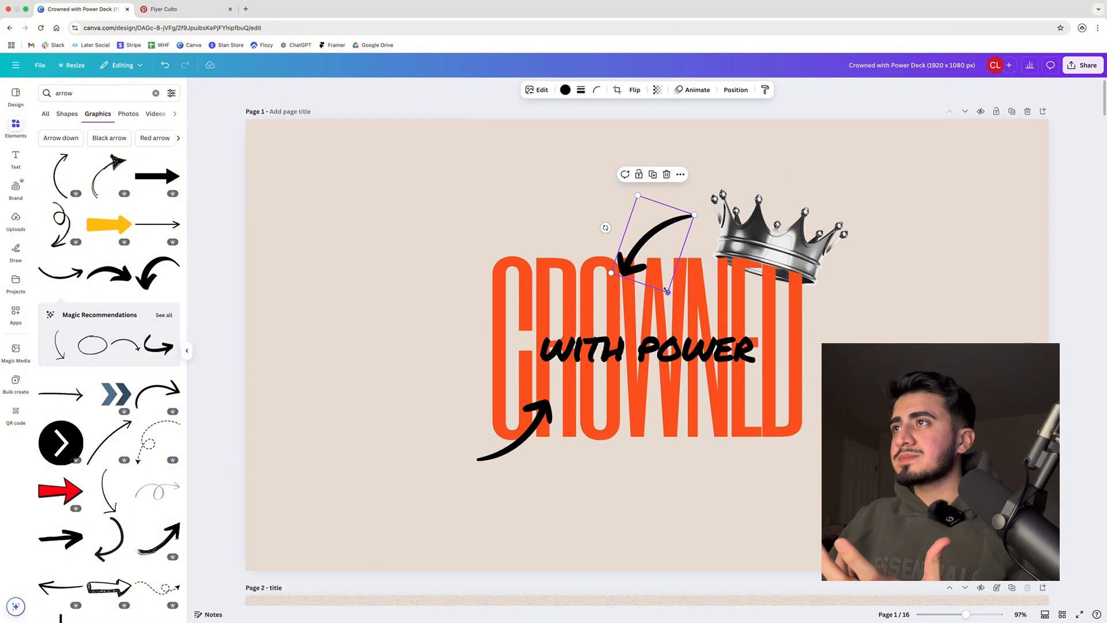
drag(667, 291, 657, 275)
key(Escape)
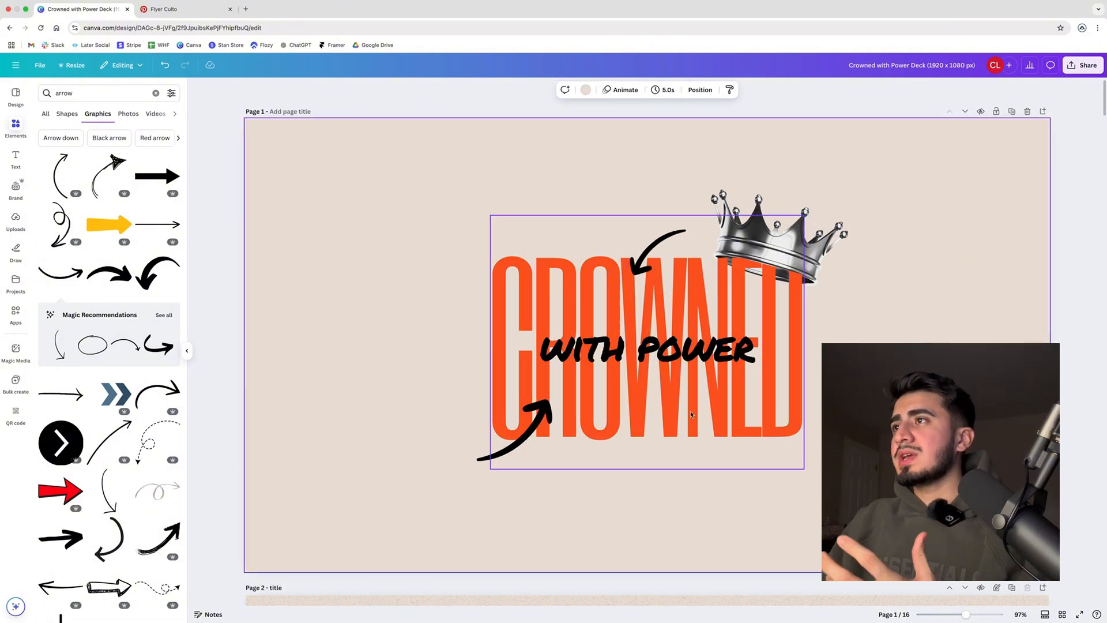
Step: Try sending the lower arrow behind the CROWNED lettering and moving it out to the C's lower edge, and undo it
click(527, 433)
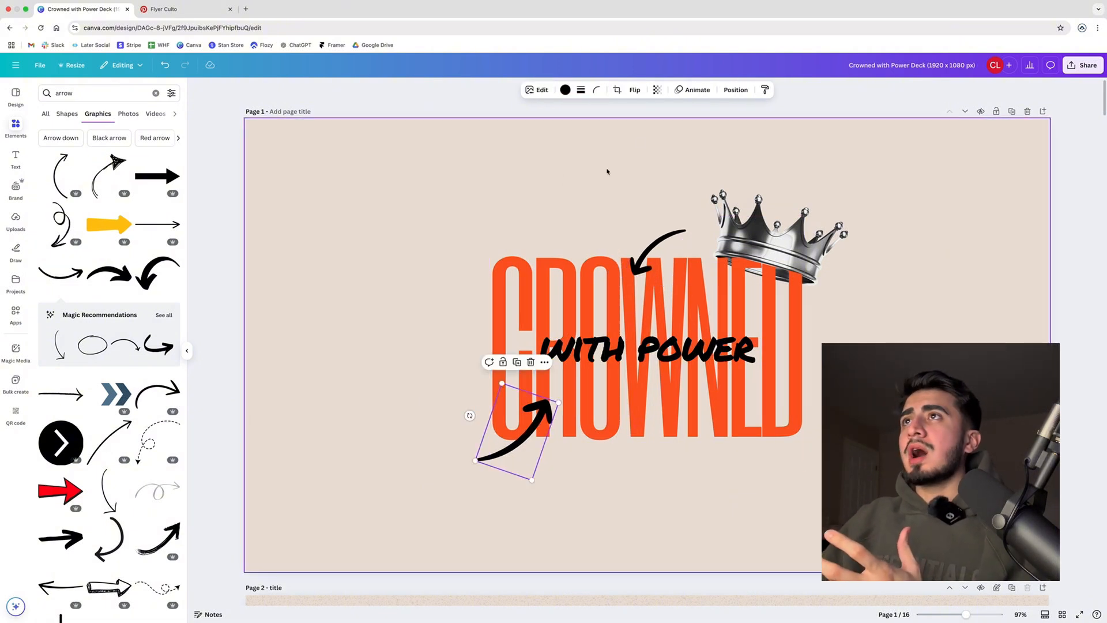
click(736, 90)
click(166, 155)
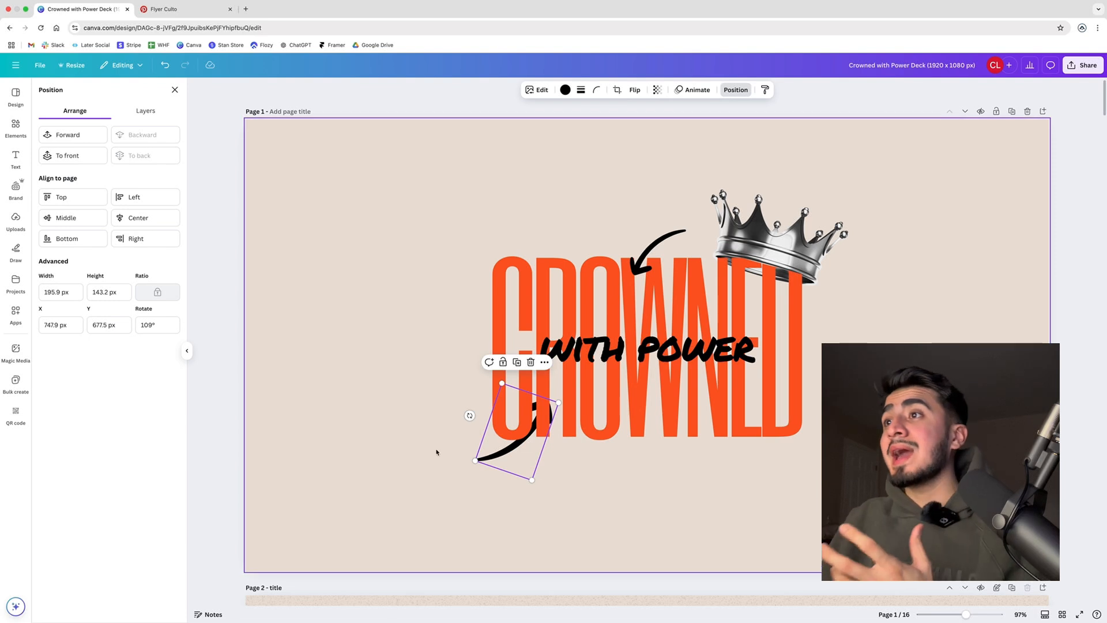
drag(522, 461, 475, 478)
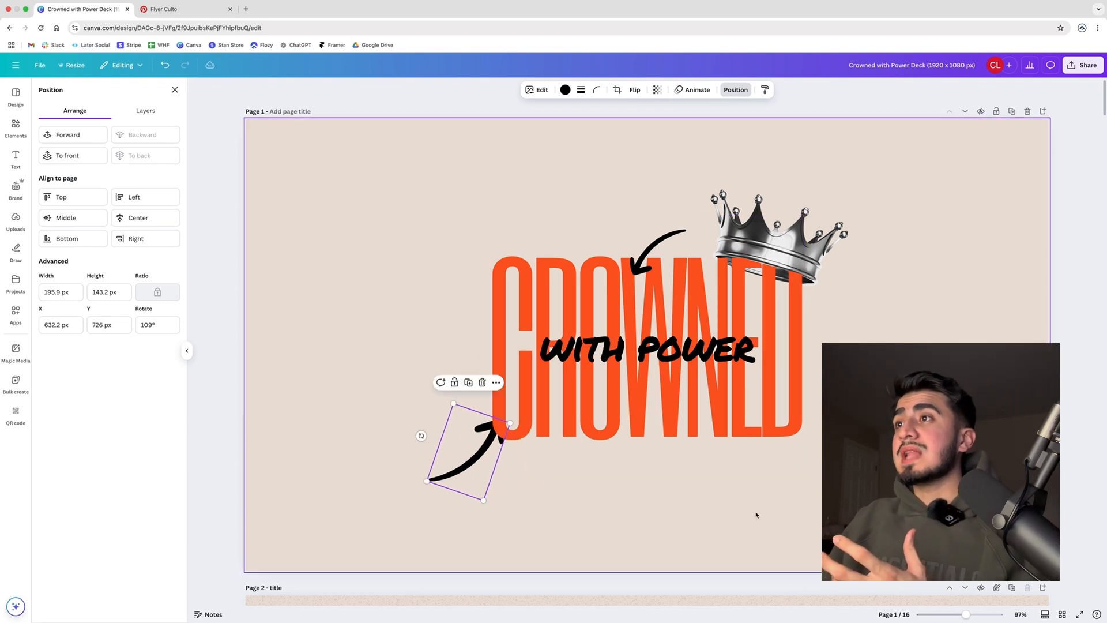
click(758, 512)
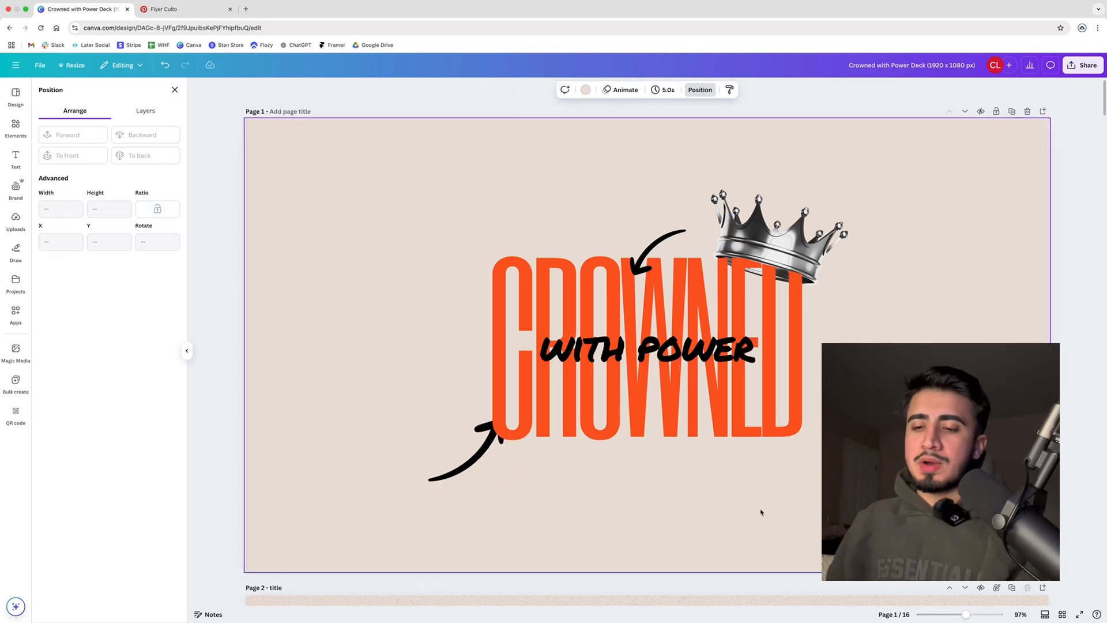
key(super+z)
Step: Delete the lower arrow and reposition the remaining arrow slightly lower, with its head over the top of the W
click(516, 437)
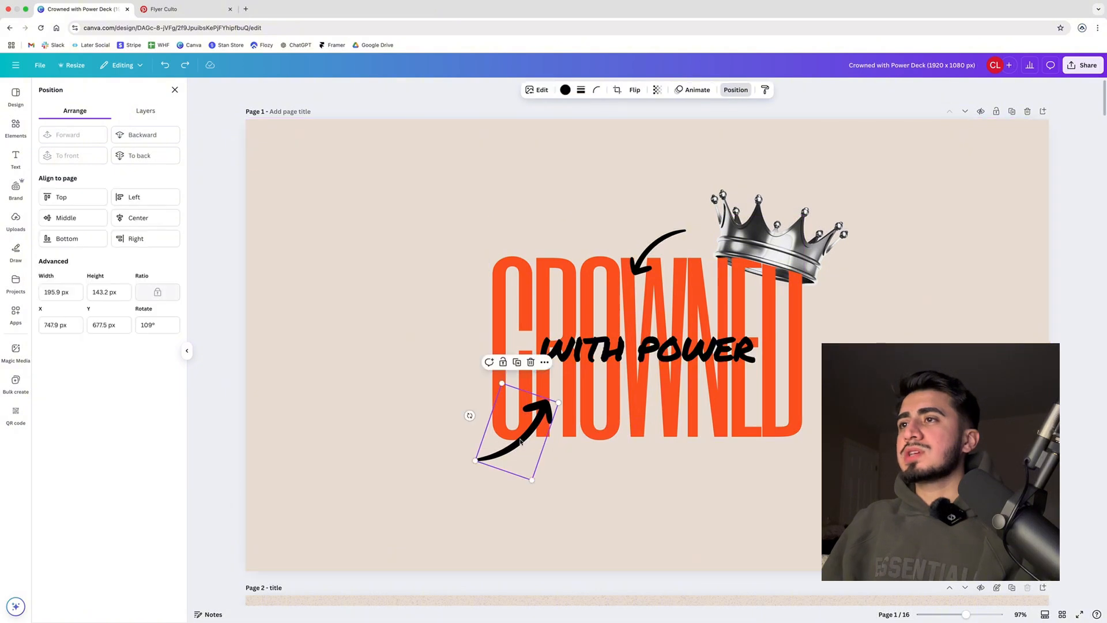
key(Delete)
click(655, 230)
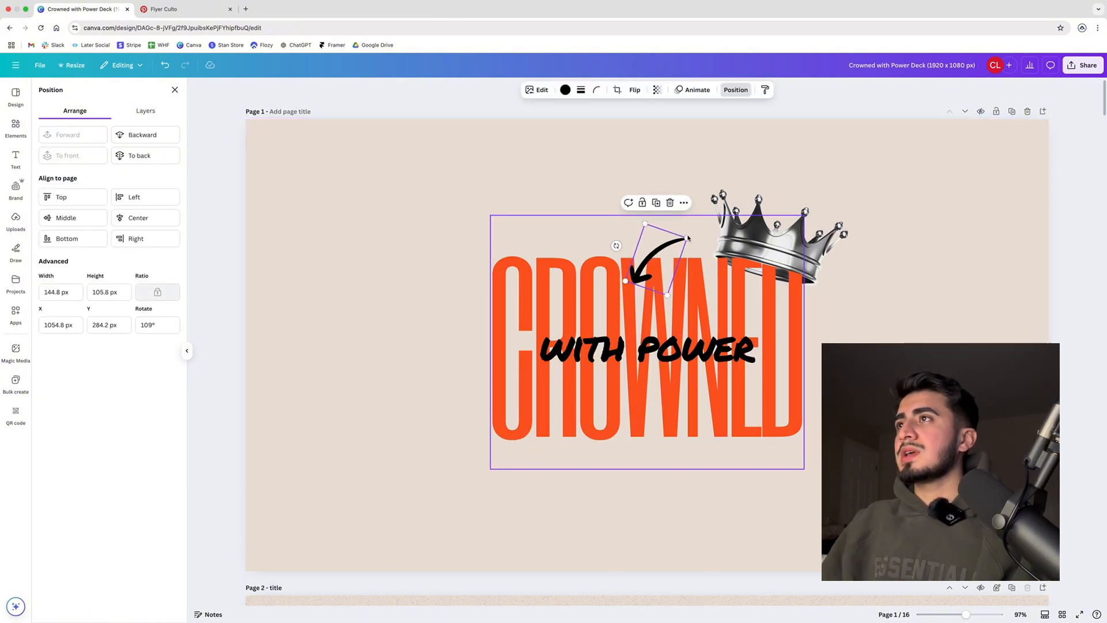
drag(656, 232, 675, 253)
click(884, 297)
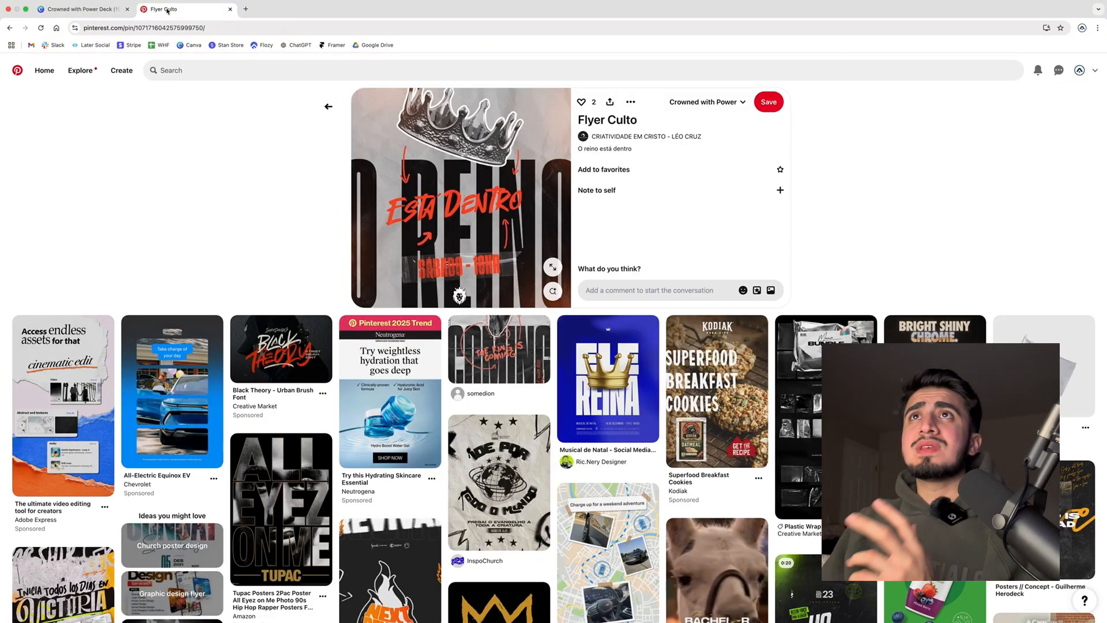
Step: Check the Flyer Culto pin for its tape accent, return to the Canva deck and search the element graphics for "tape"
click(174, 9)
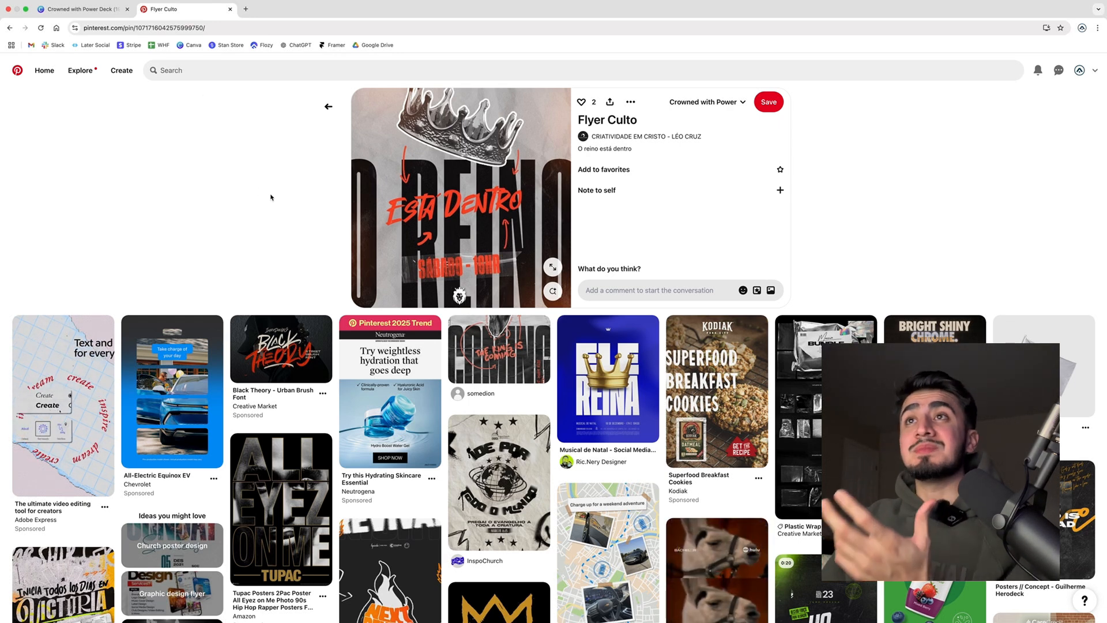
key(ctrl+shift+Tab)
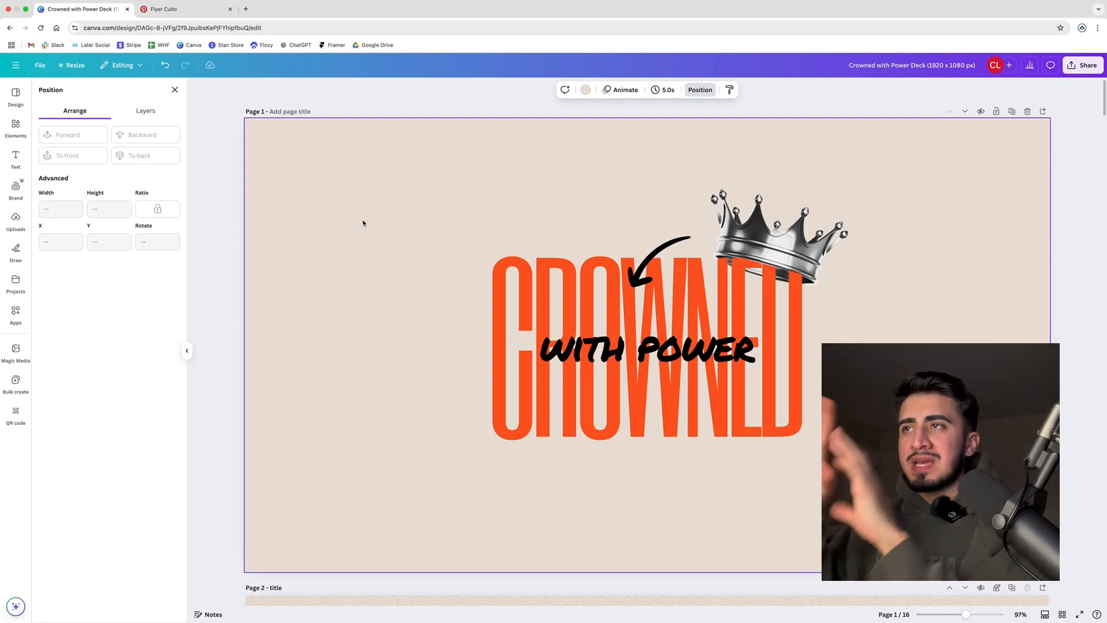
click(24, 137)
text(ele)
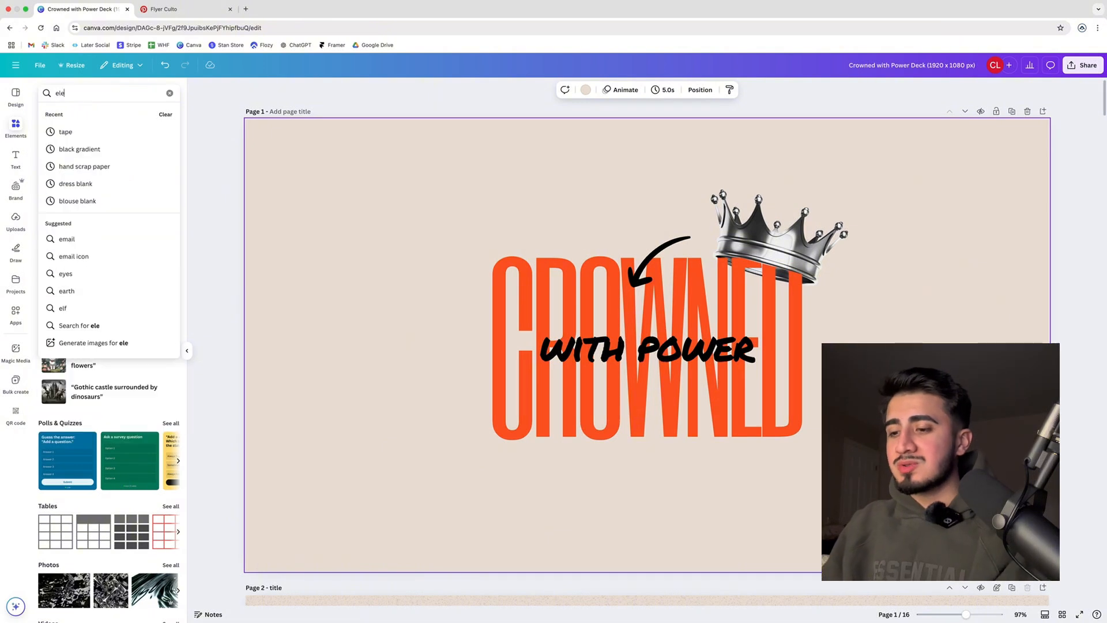
key(BackSpace)
key(BackSpace)
key(BackSpace)
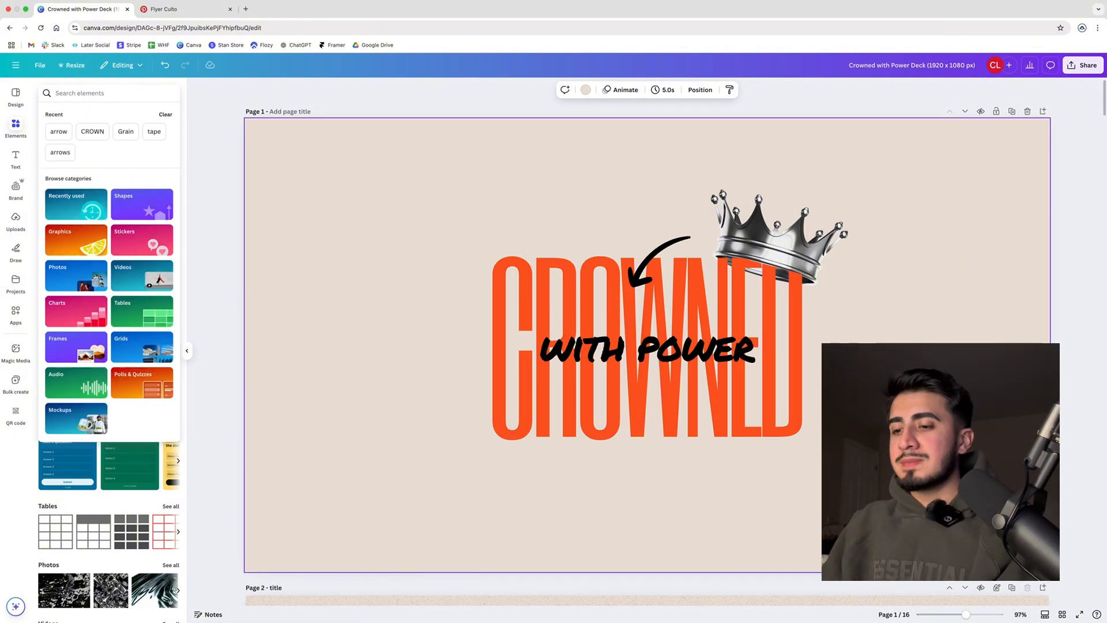
text(tape)
key(Return)
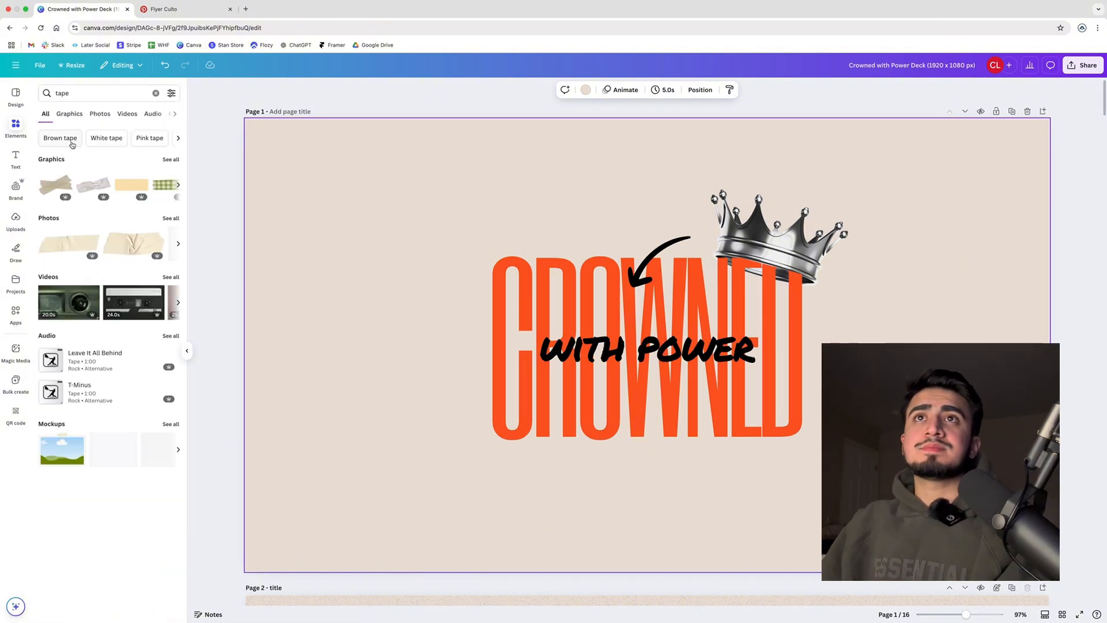
click(171, 160)
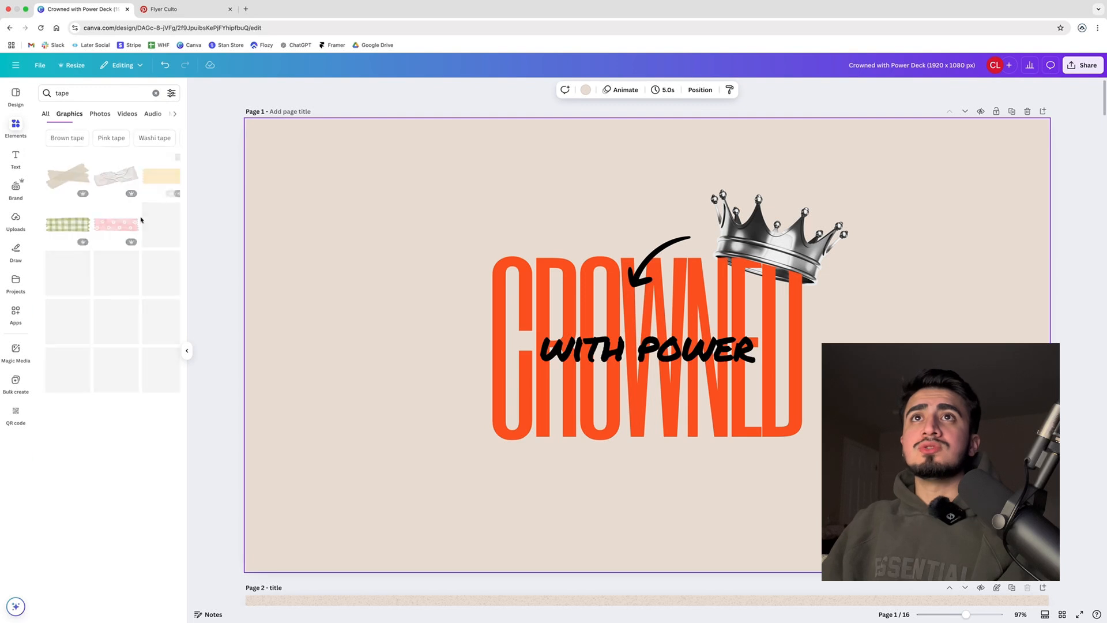
Step: Add the clear crinkled tape graphic to the title page, enlarge it and centre it over the CROWNED lettering
scroll(180, 221, down, 3)
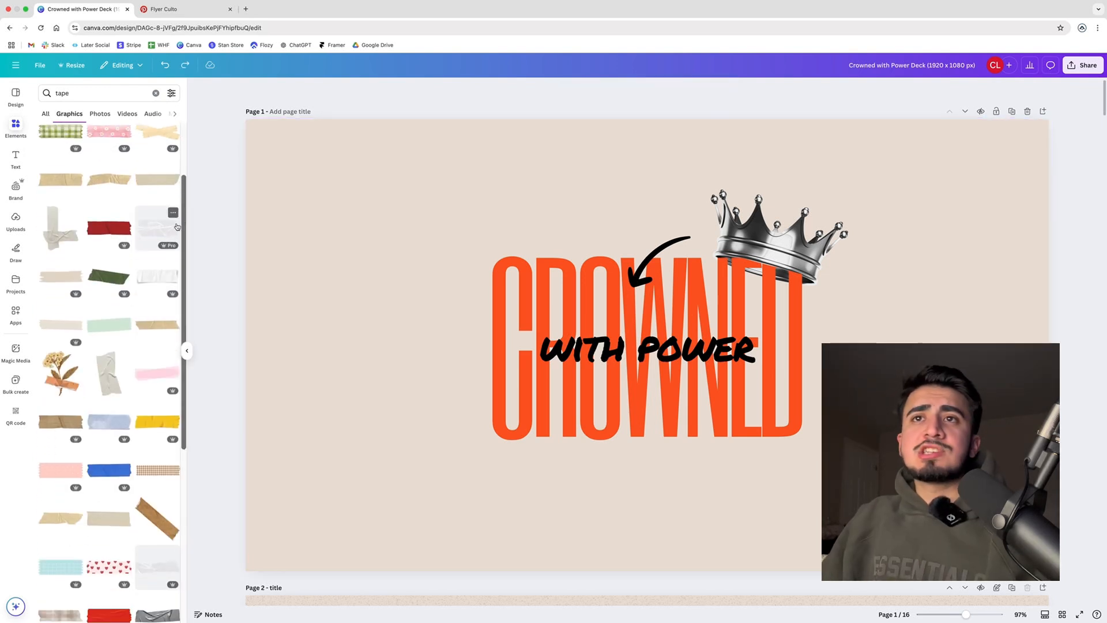
click(150, 232)
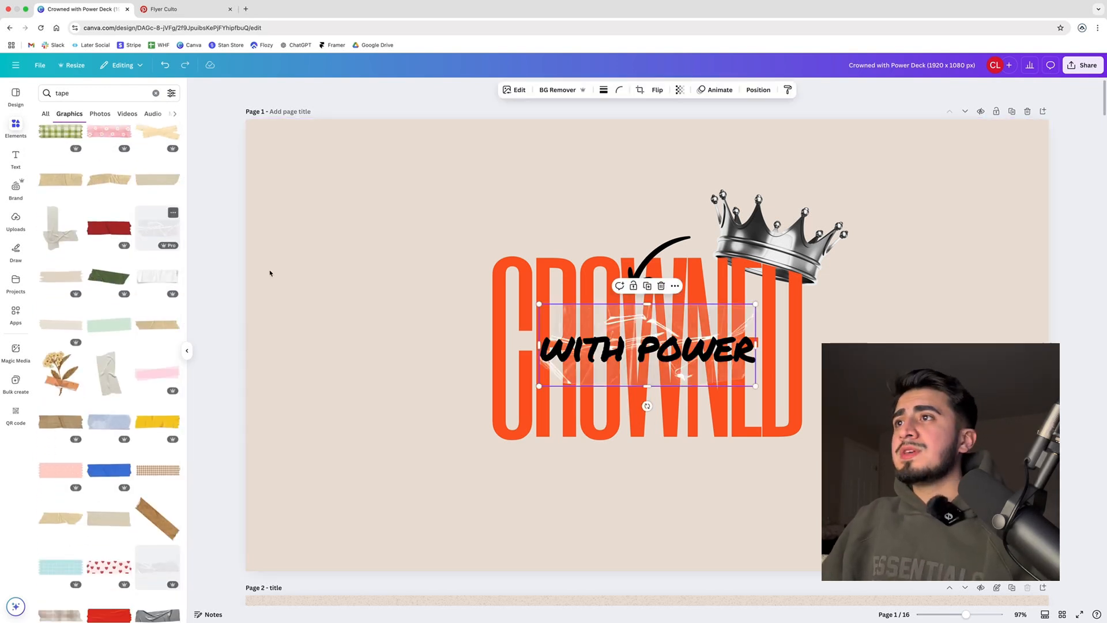
click(166, 9)
click(81, 9)
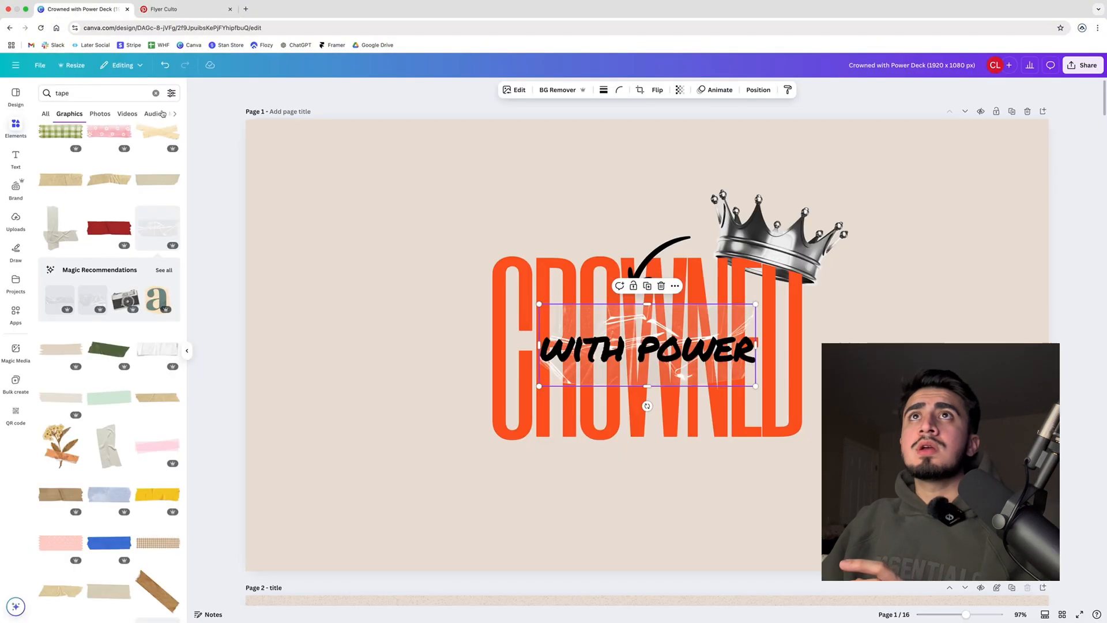
click(164, 270)
drag(751, 386, 853, 408)
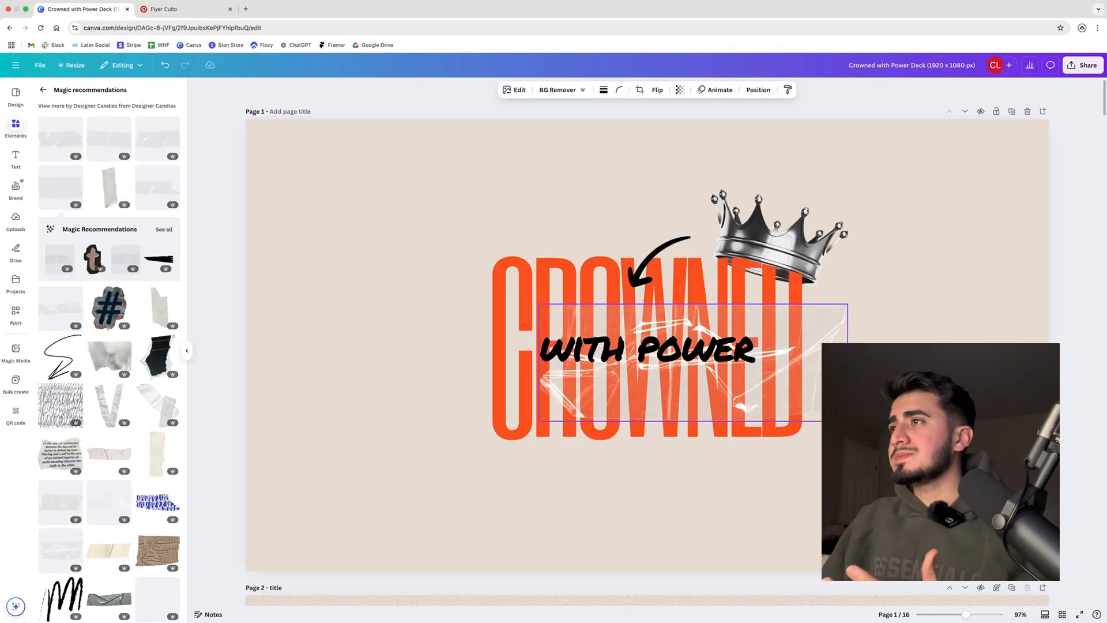
drag(721, 369, 784, 316)
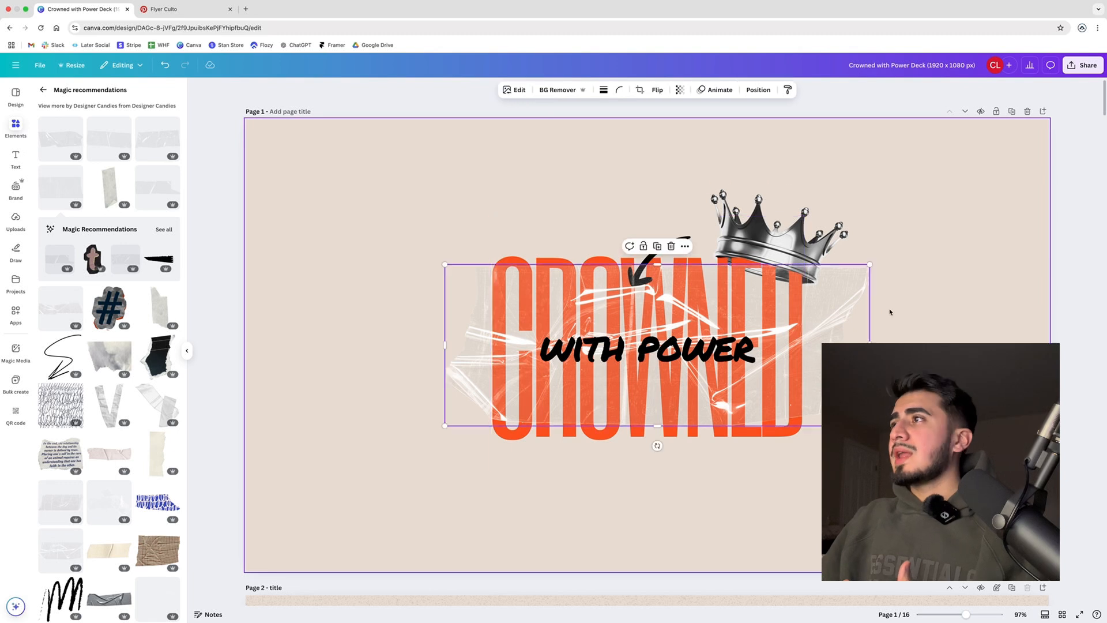
Step: Bring the black arrow to the front so it sits above the tape
click(667, 247)
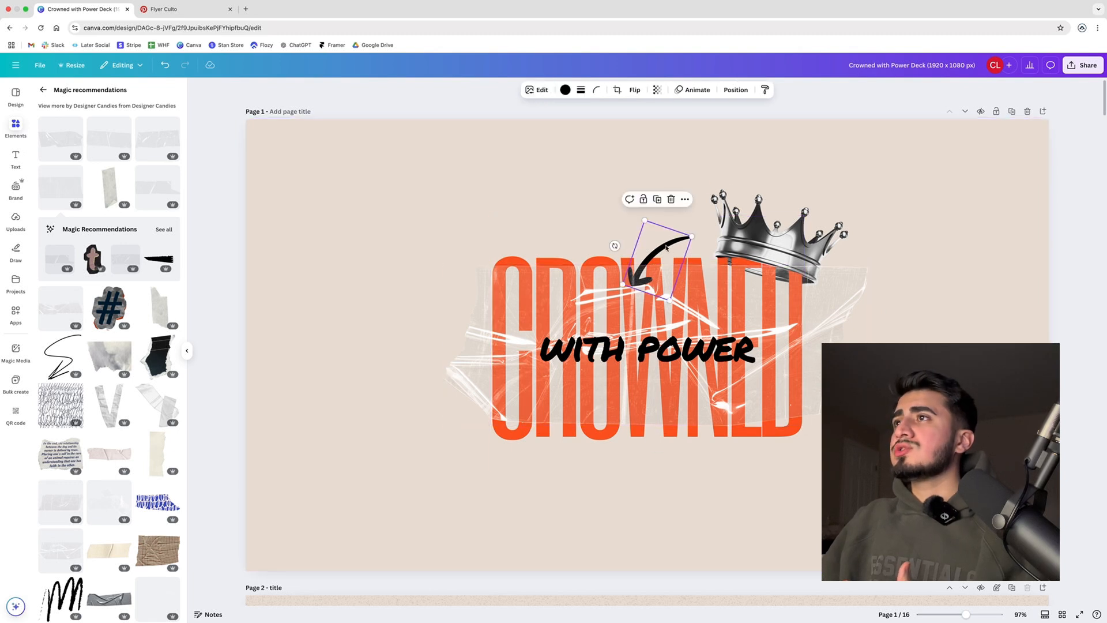
click(726, 92)
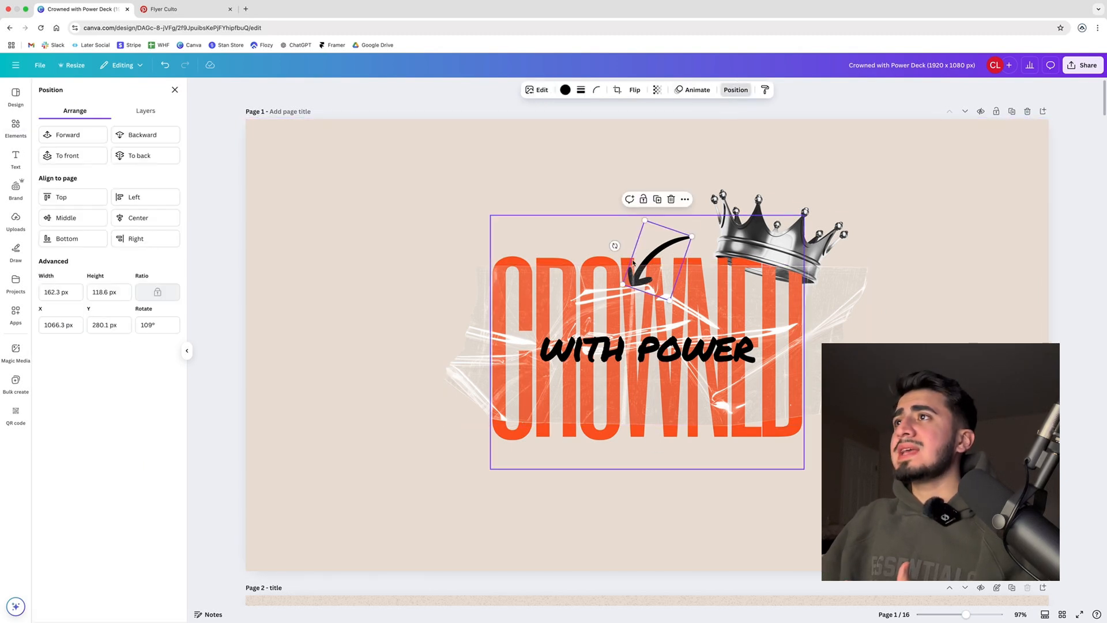
click(85, 157)
click(930, 254)
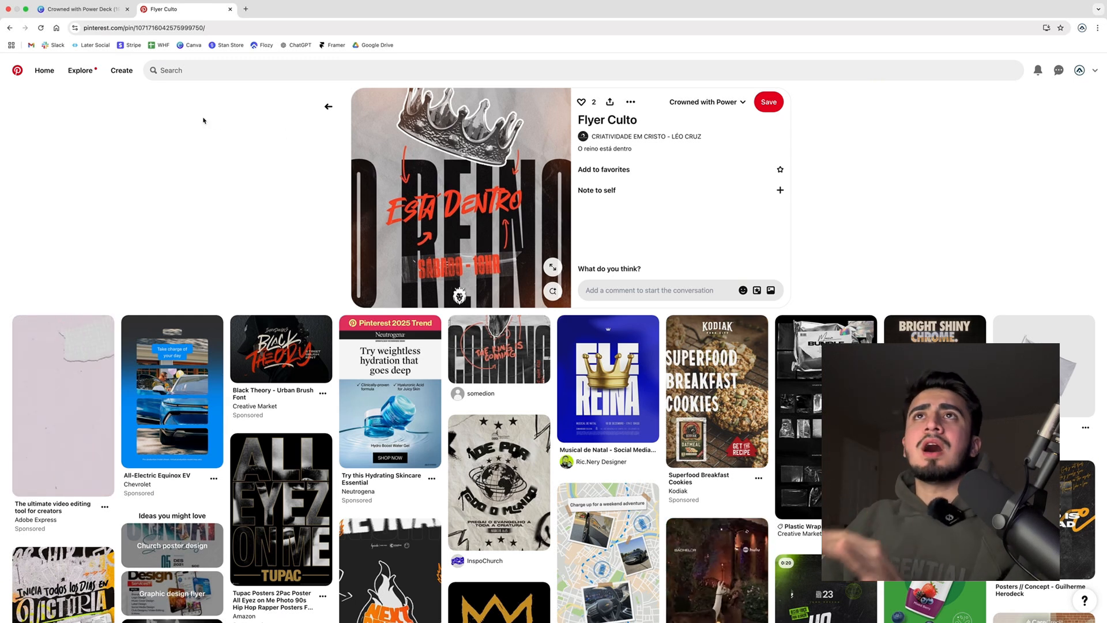
Step: Return to the Canva deck and search the element graphics for "grain"
key(ctrl+shift+Tab)
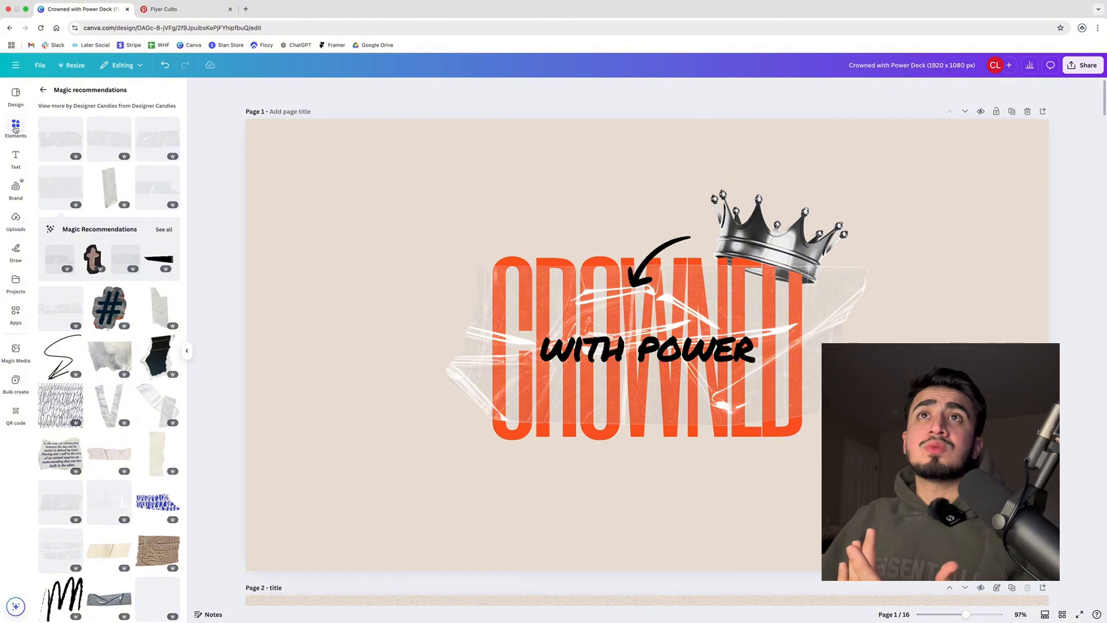
click(15, 128)
text(grain)
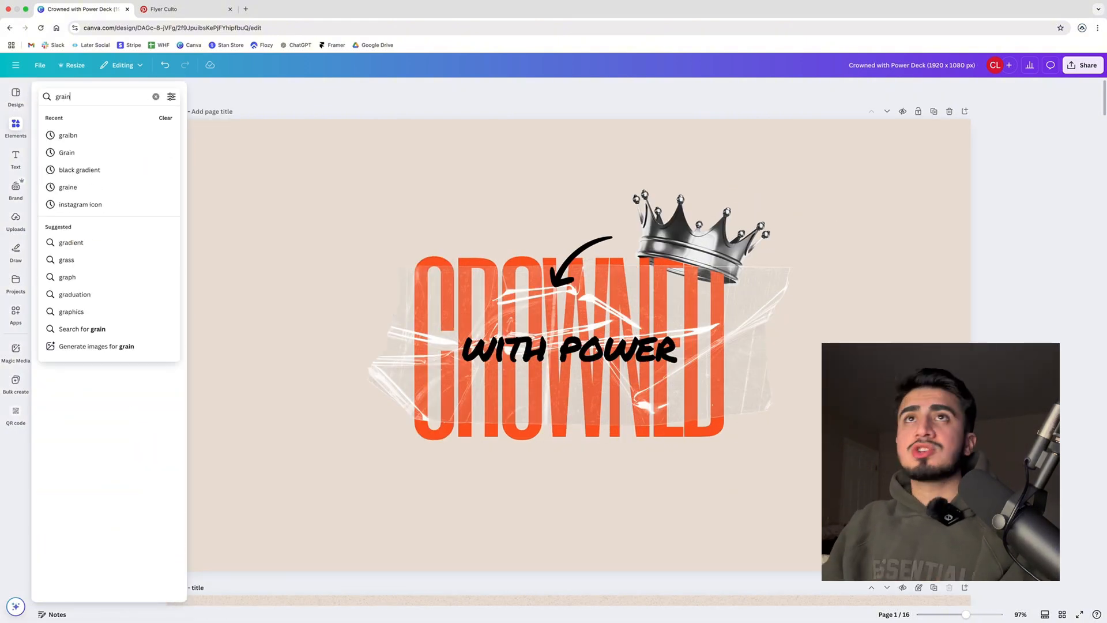
key(Return)
click(169, 163)
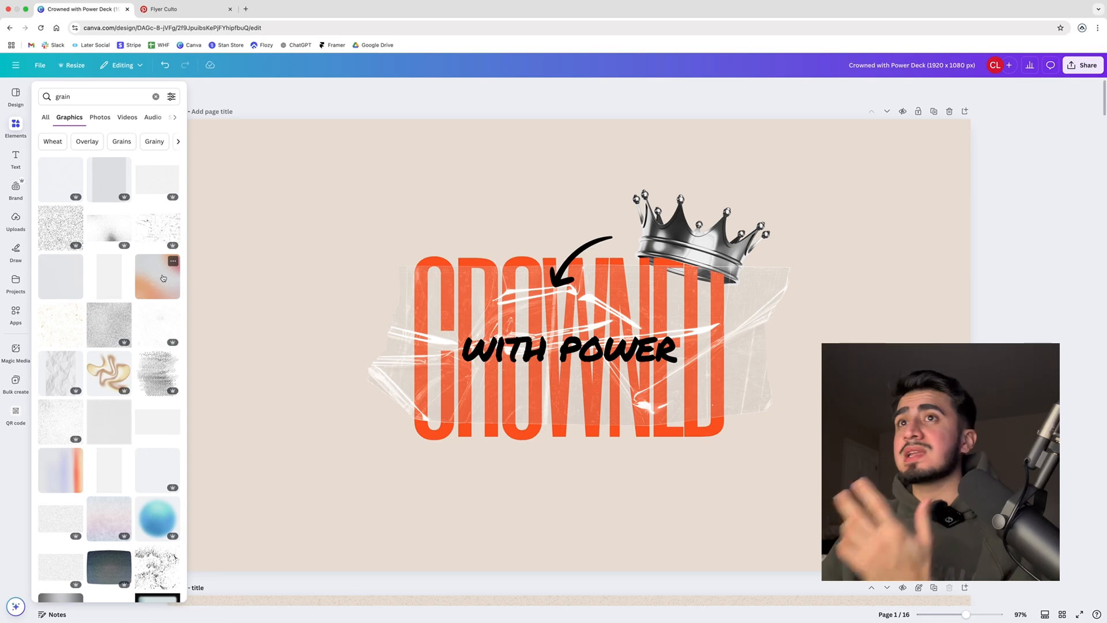
Step: Try the orange gradient graphic and delete it, and place a speckled grain texture in the page's upper-left corner instead
click(163, 278)
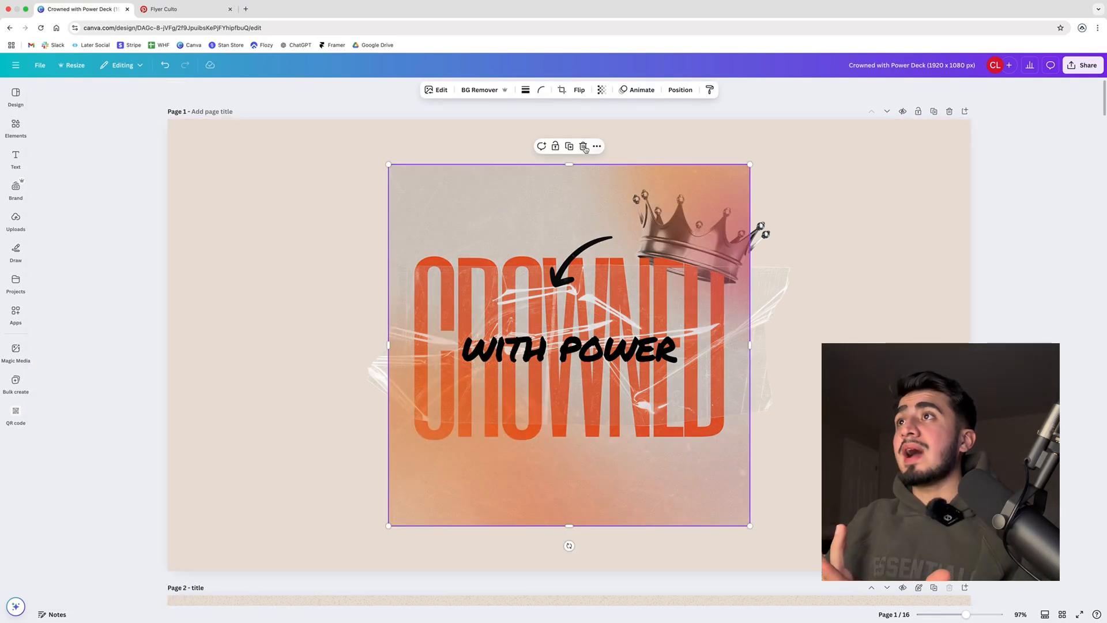
key(Delete)
click(16, 127)
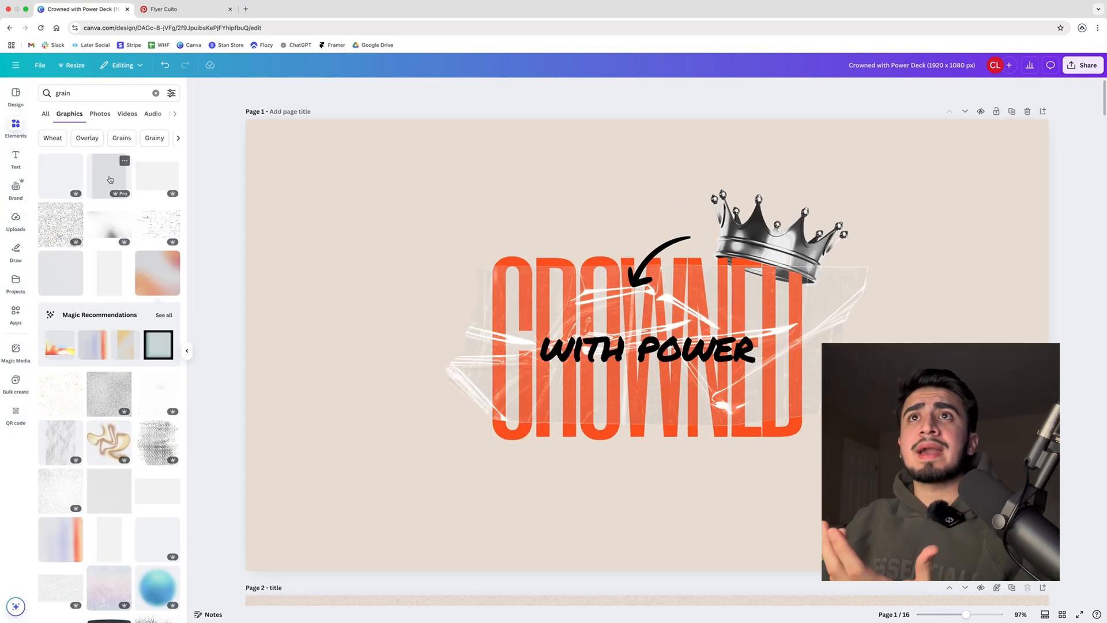
click(158, 185)
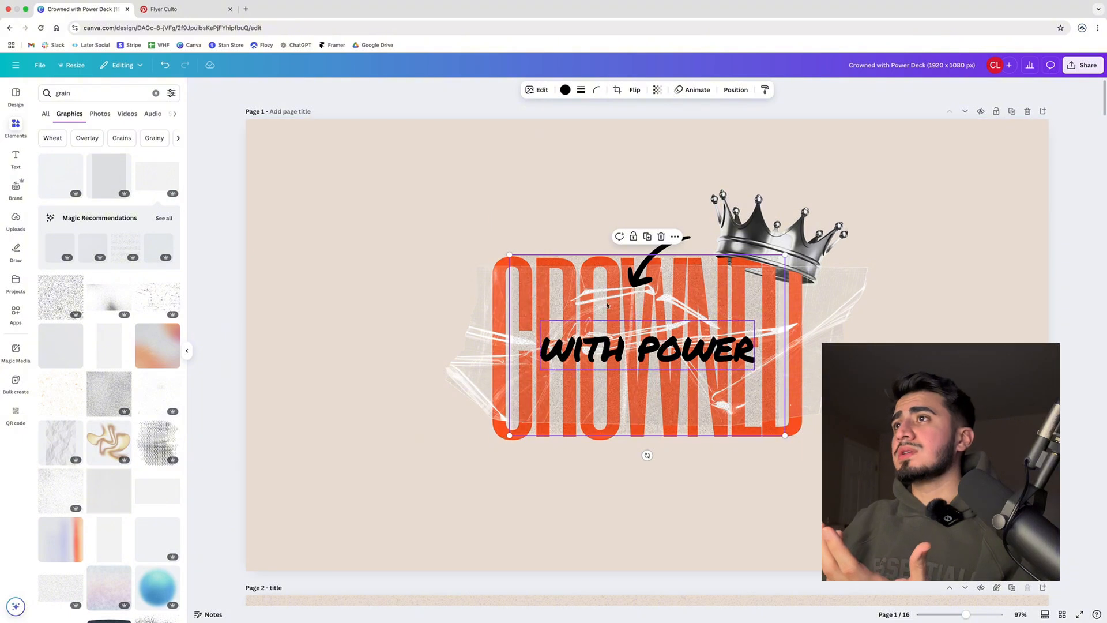
drag(681, 335, 409, 193)
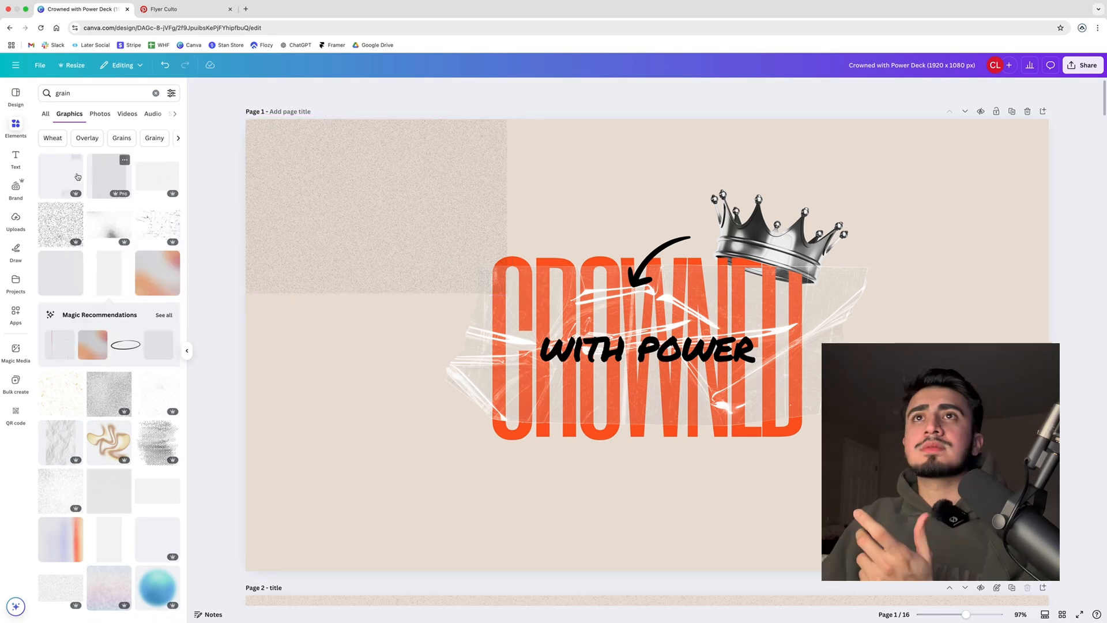
Step: Try a lighter square grain texture beside the speckled one for comparison and remove it
click(77, 176)
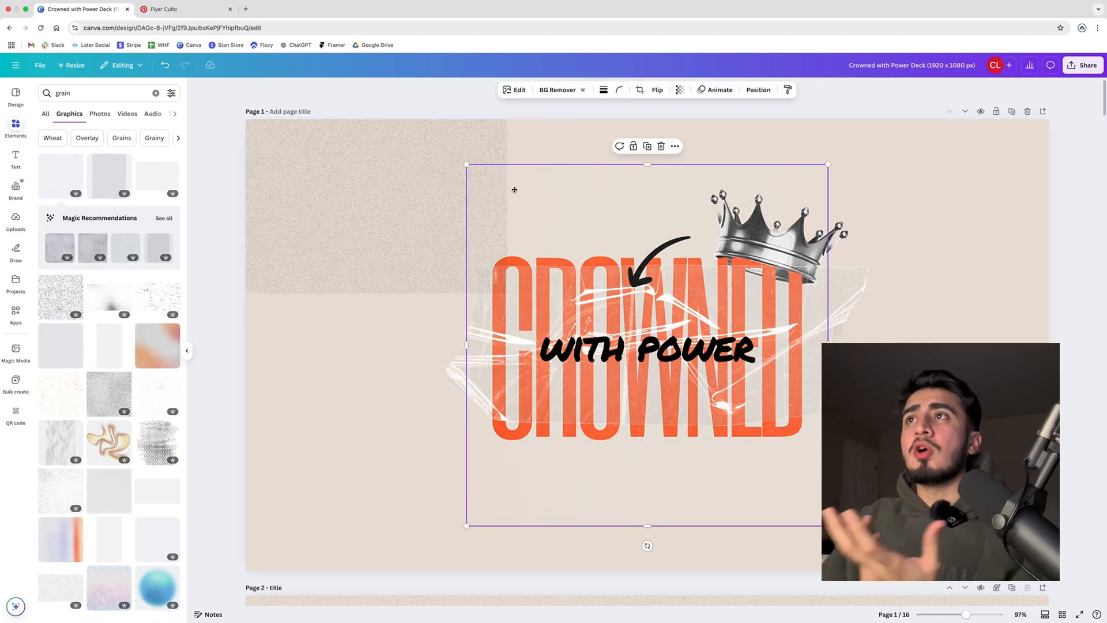
drag(514, 189, 369, 300)
click(243, 312)
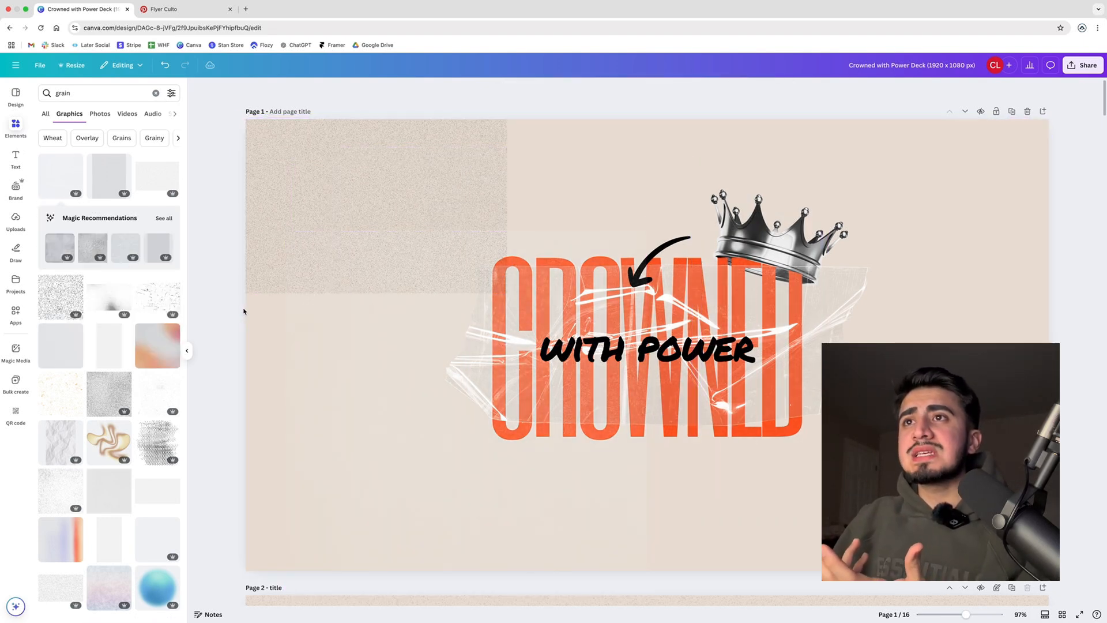
click(348, 338)
drag(348, 339, 385, 339)
click(260, 252)
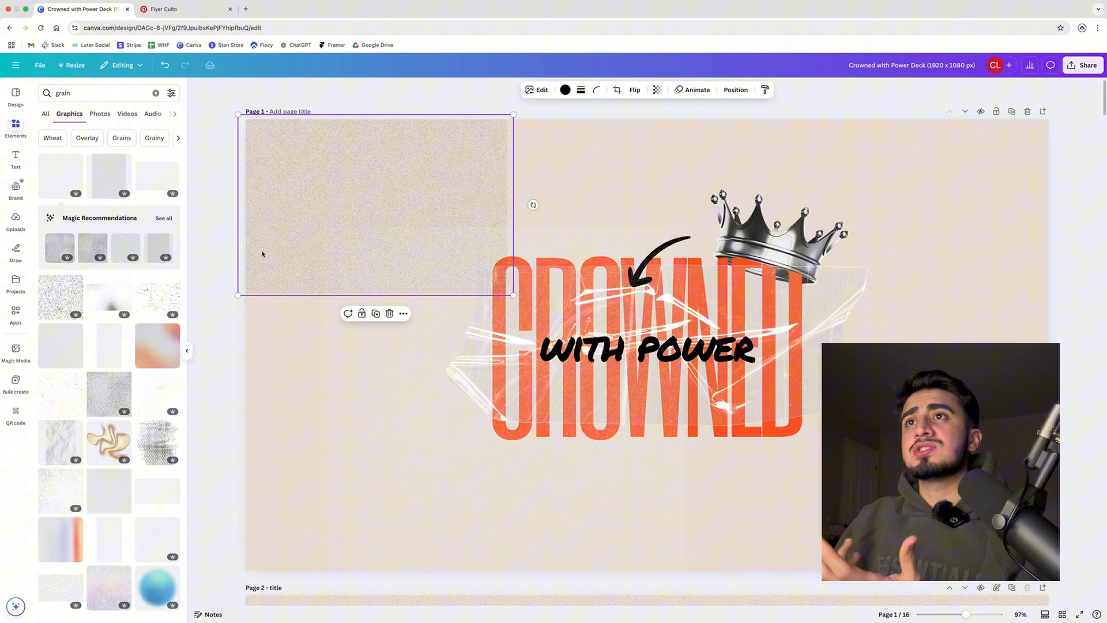
click(354, 346)
click(510, 208)
click(435, 199)
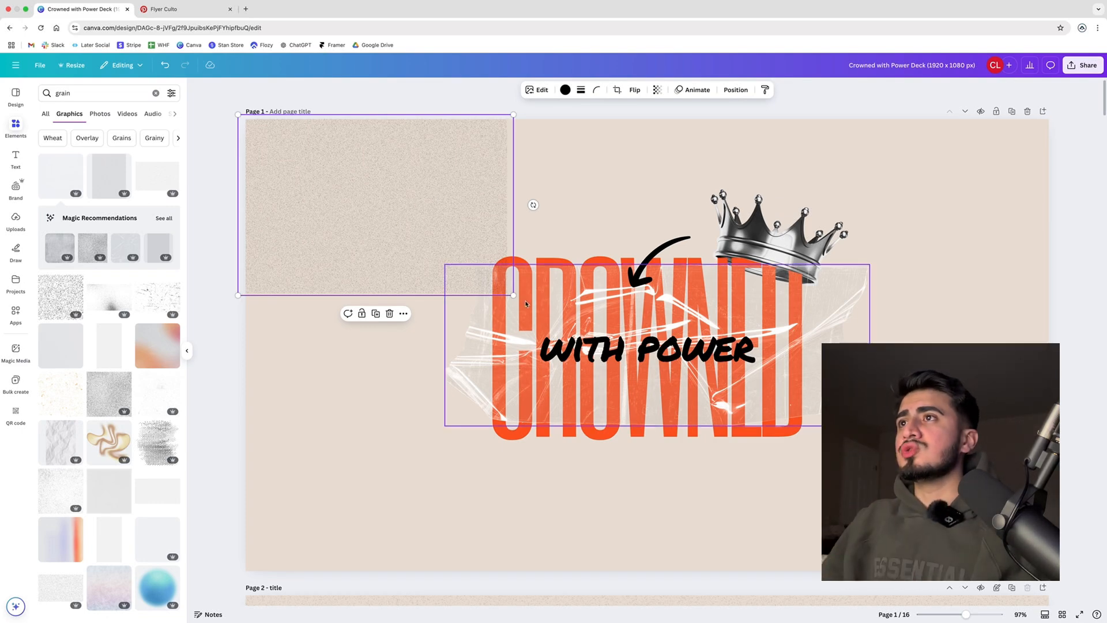
Step: Enlarge the speckled grain texture to about 2005 px wide and position it to cover the whole page
drag(513, 295, 1077, 612)
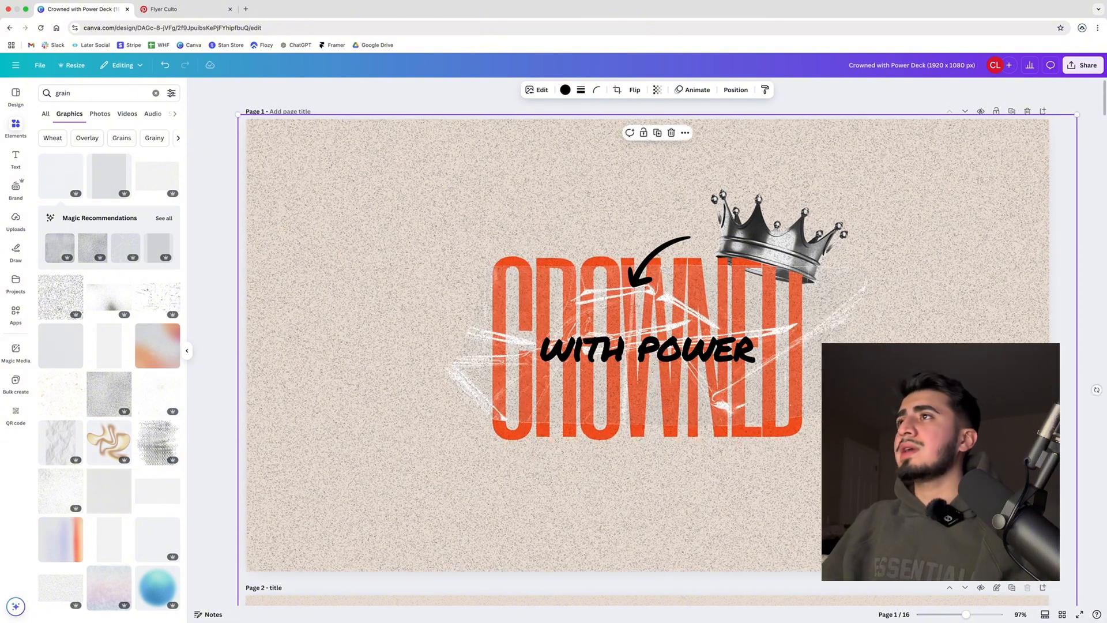
drag(980, 520, 980, 490)
drag(830, 221, 831, 216)
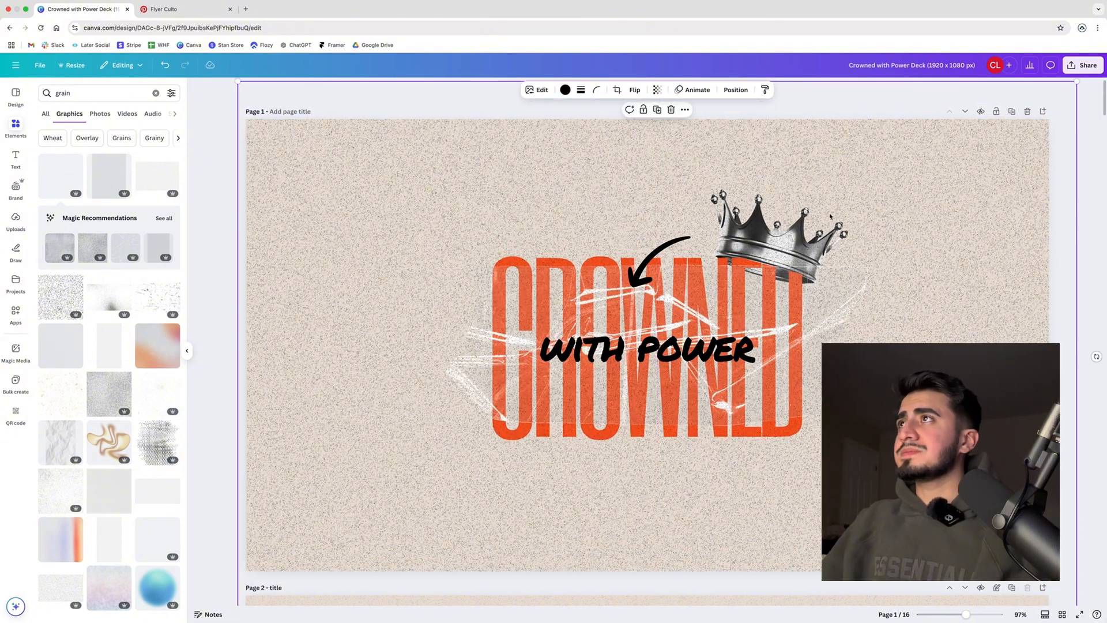
click(737, 90)
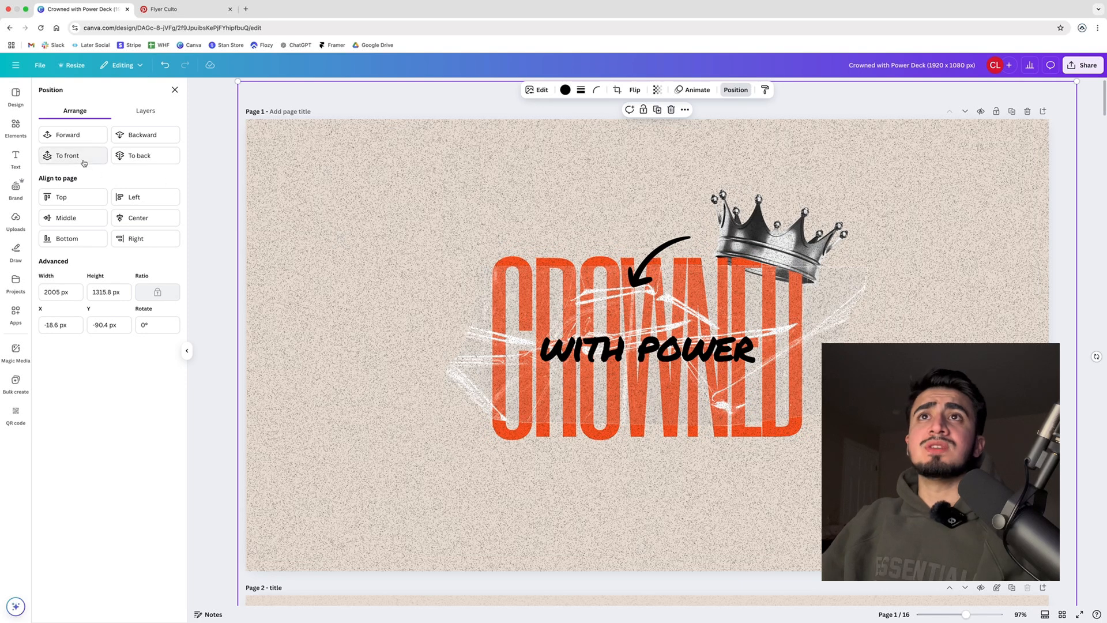
click(212, 184)
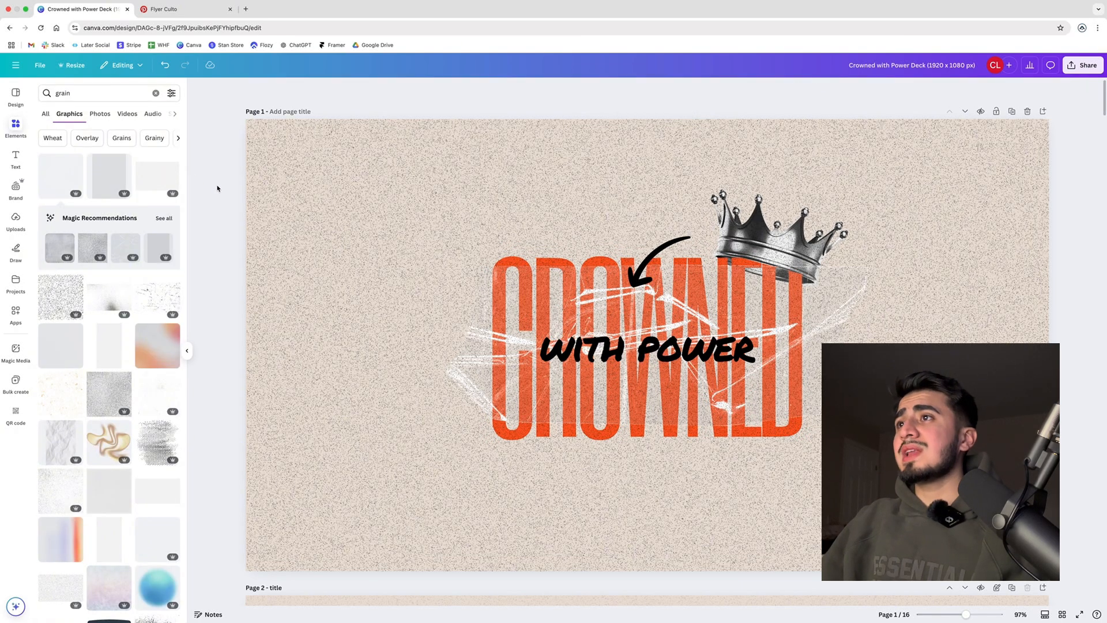
Step: Nudge the grain overlay slightly sideways and set its transparency to 30
click(370, 191)
drag(370, 191, 365, 191)
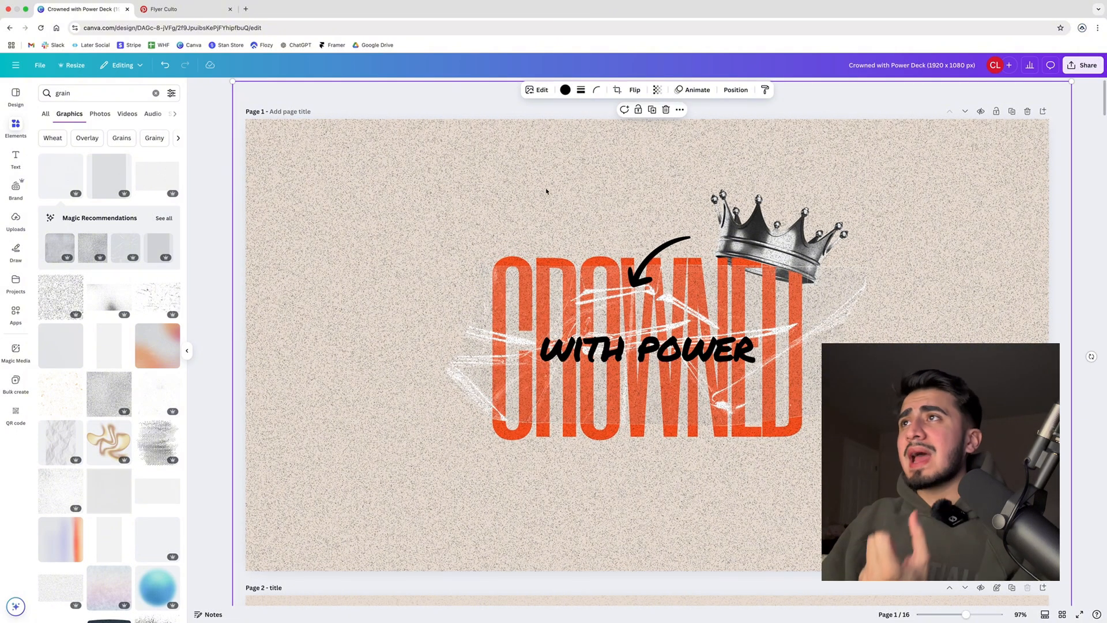
click(657, 91)
drag(679, 125, 667, 128)
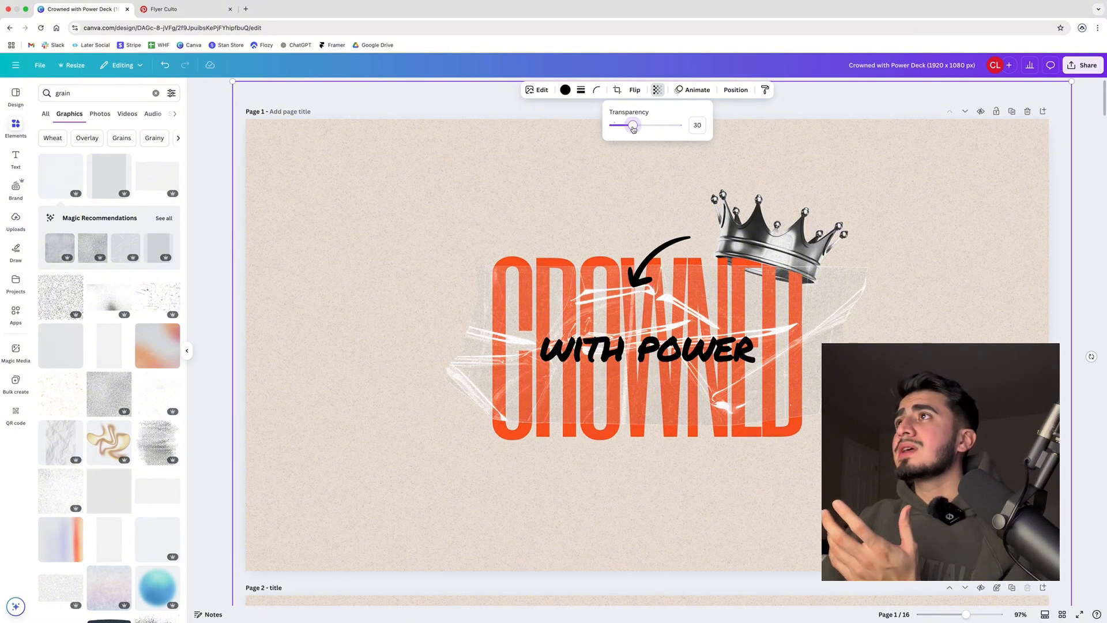
click(1081, 194)
click(1077, 197)
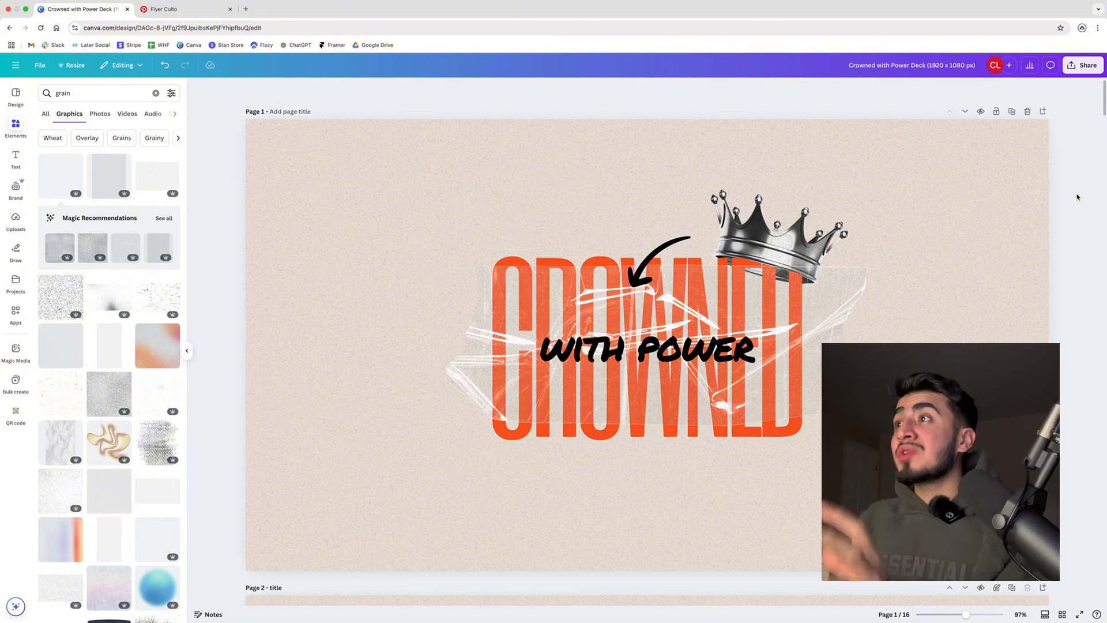
Step: Revisit the Pinterest inspiration, return to the Canva deck and review how the title style carries through the point, verse and sub-point slides
click(191, 11)
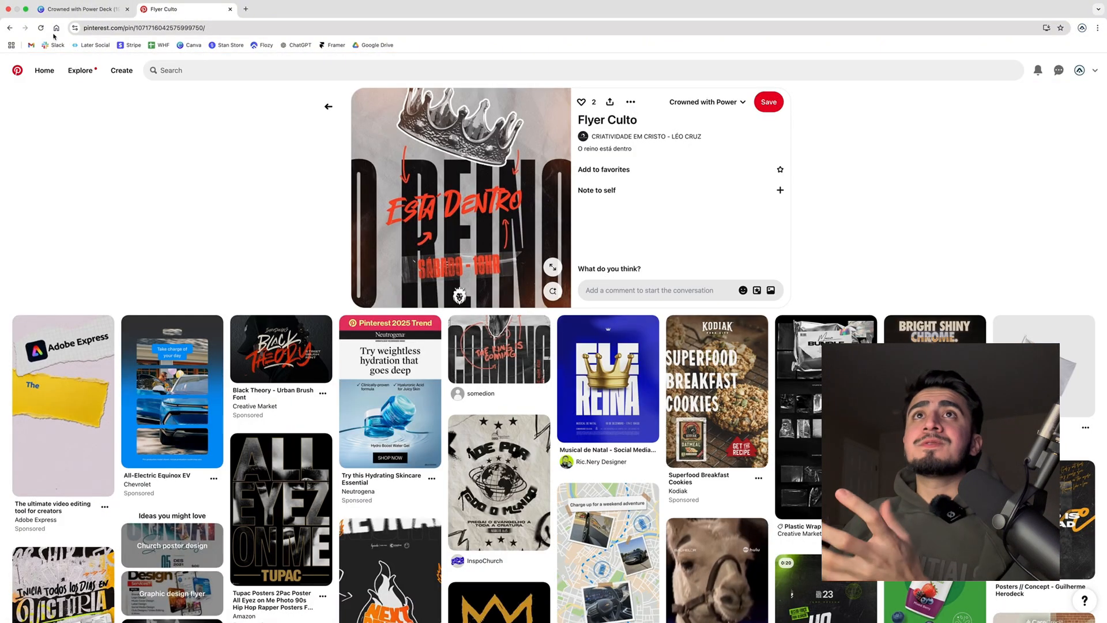
click(10, 28)
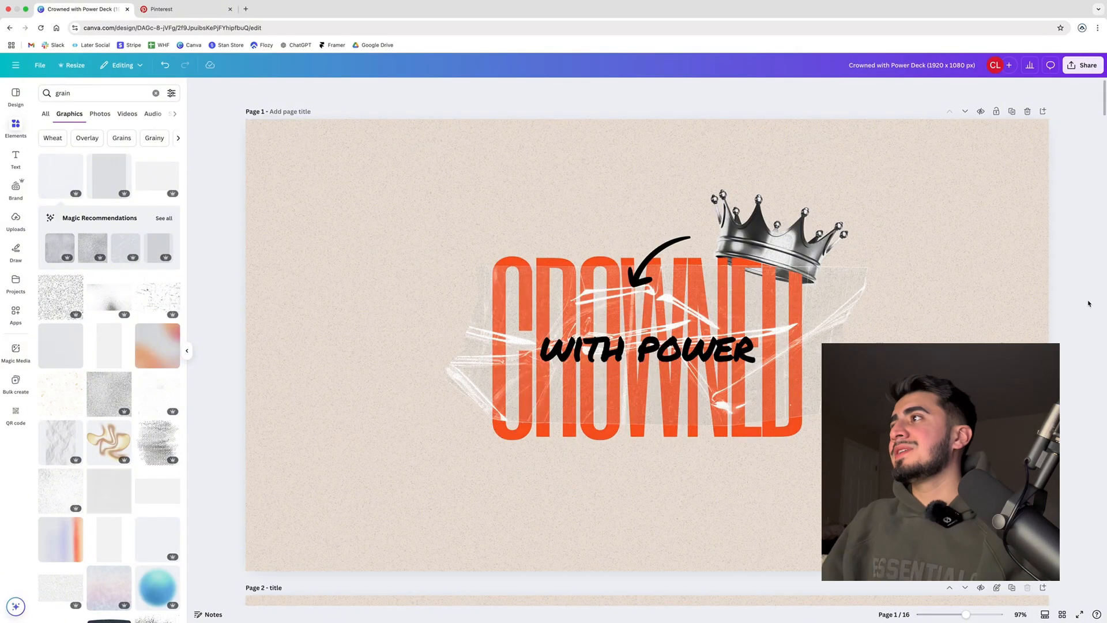
scroll(1089, 303, down, 2)
scroll(1083, 316, down, 10)
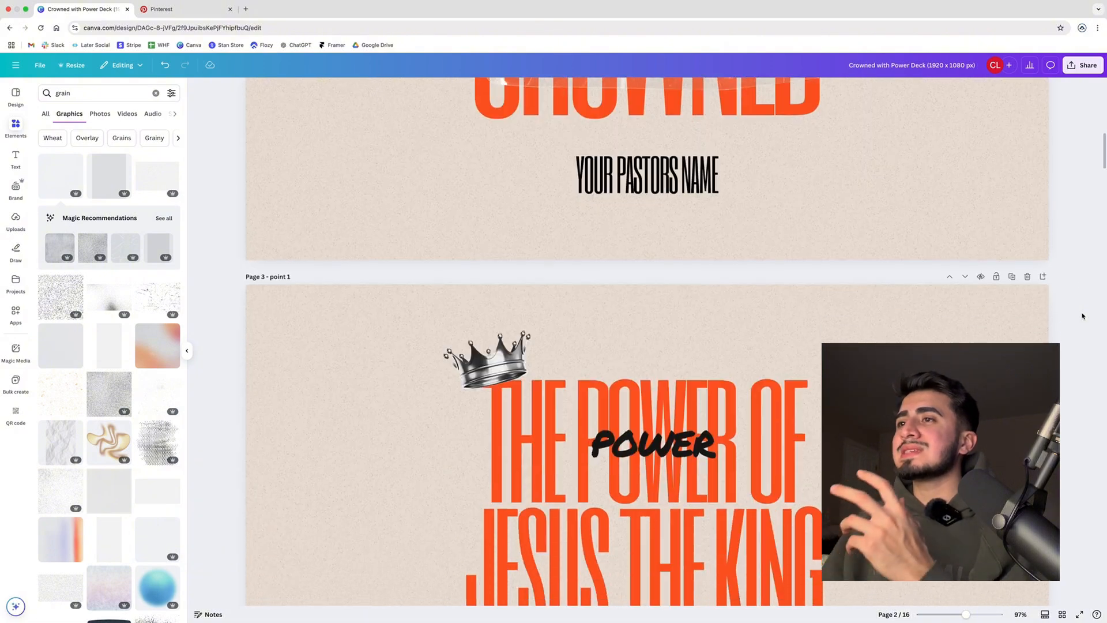
scroll(1083, 316, down, 8)
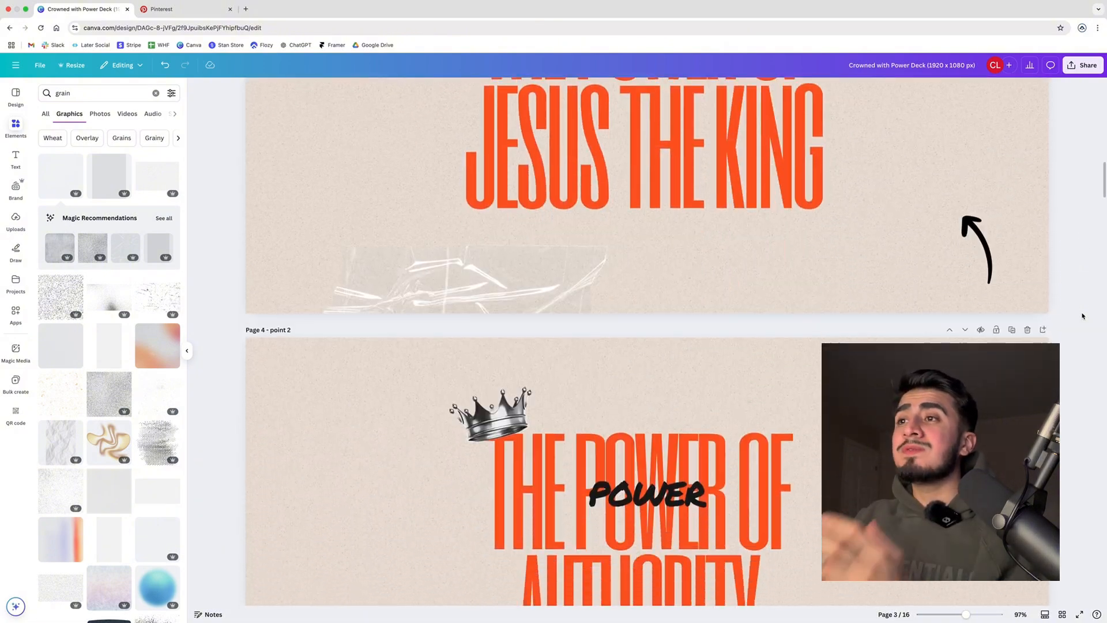
scroll(1083, 316, down, 5)
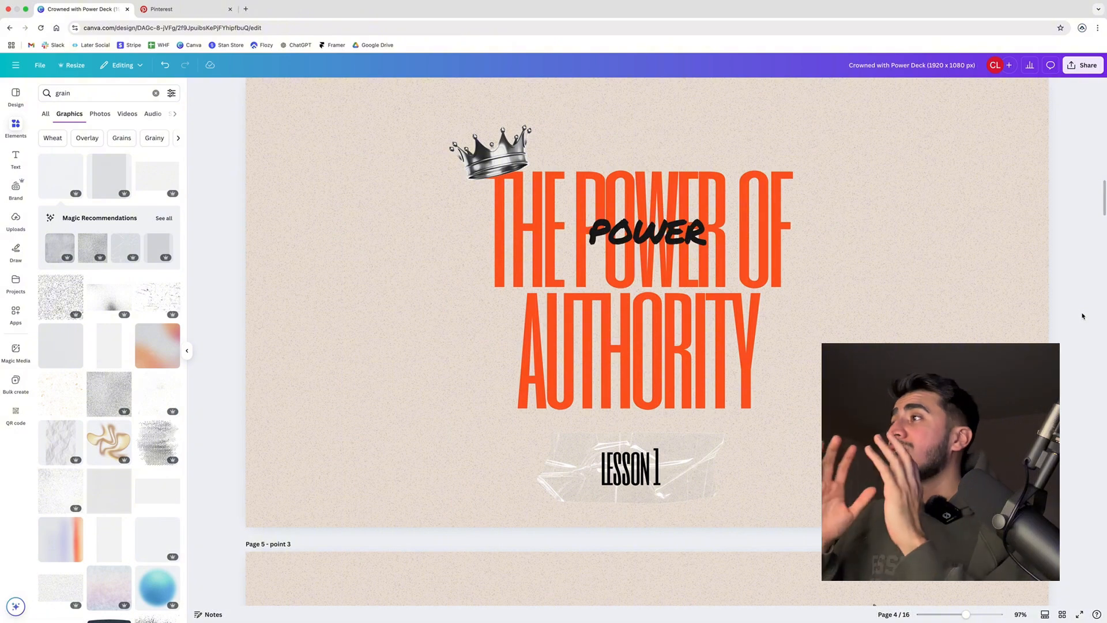
scroll(1084, 316, down, 15)
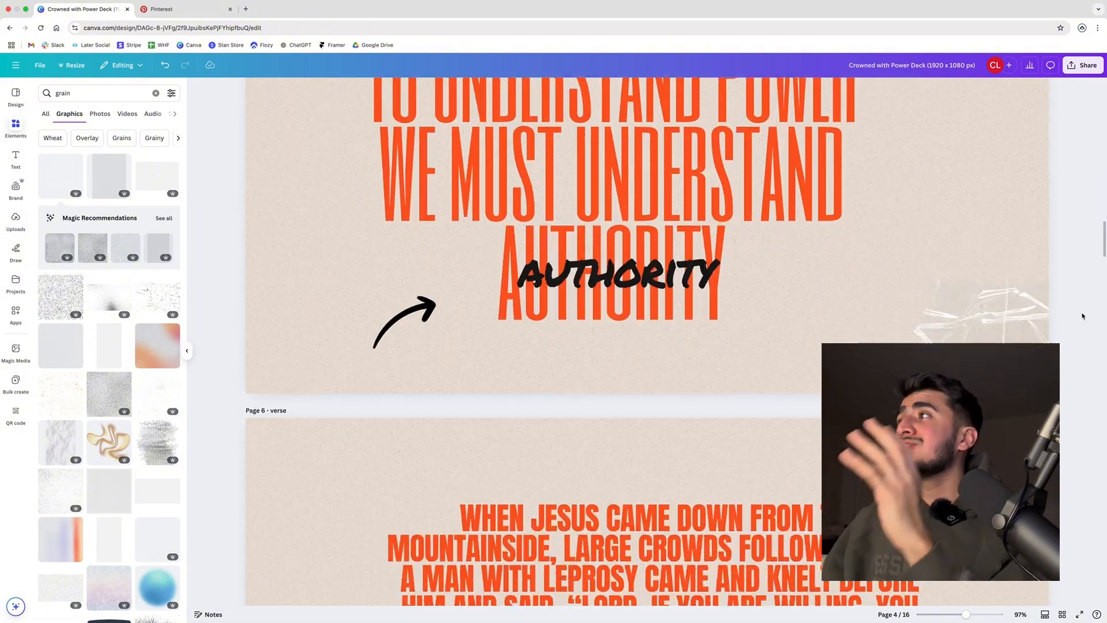
scroll(1083, 316, down, 10)
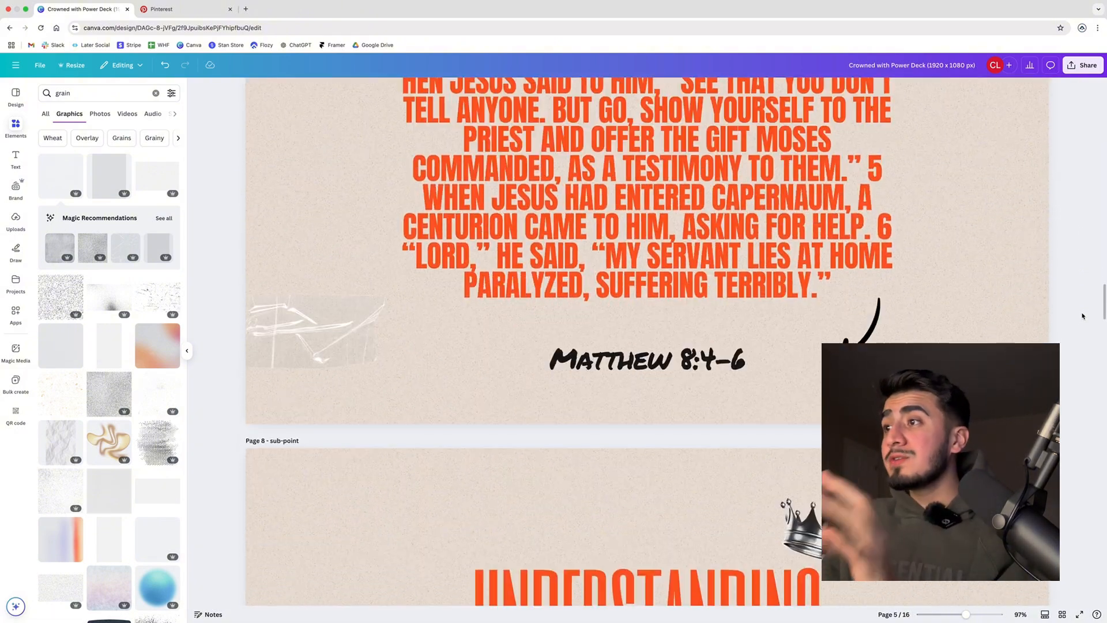
scroll(1083, 316, down, 10)
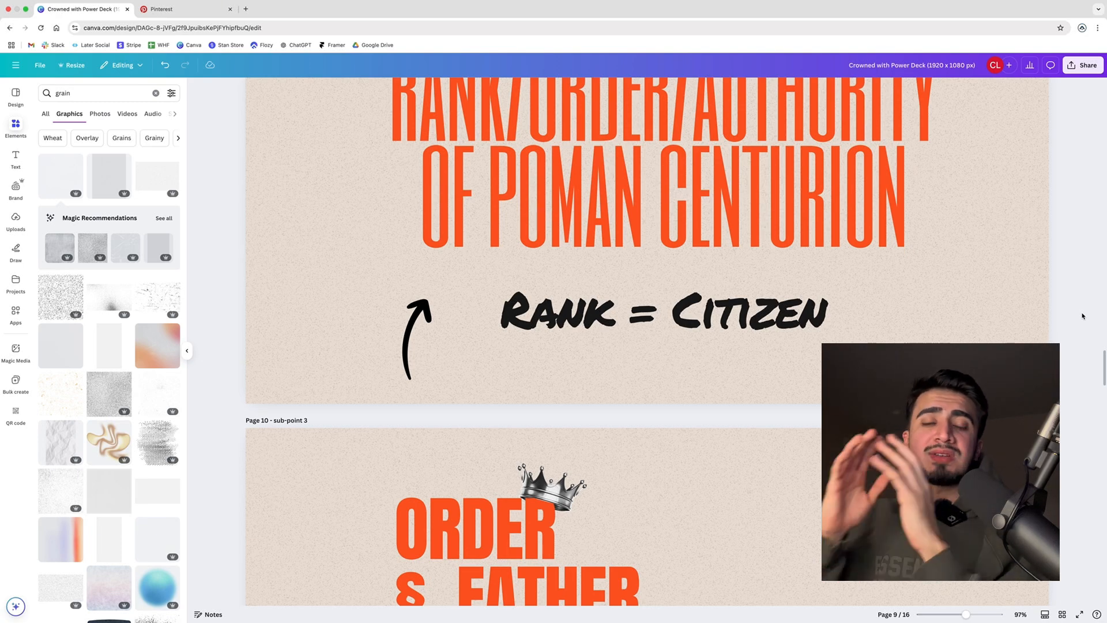
scroll(1083, 316, down, 10)
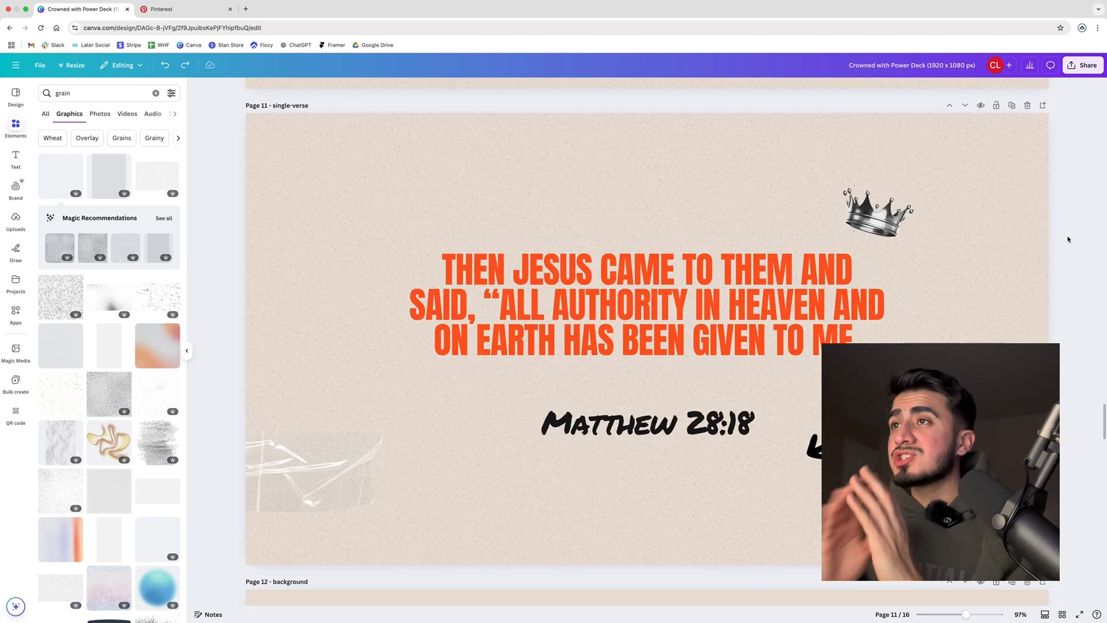
Step: Review the deck from the single-verse page through the background and inspo pages, view the Crowned with Power Pinterest board and return to Canva
scroll(1067, 239, down, 7)
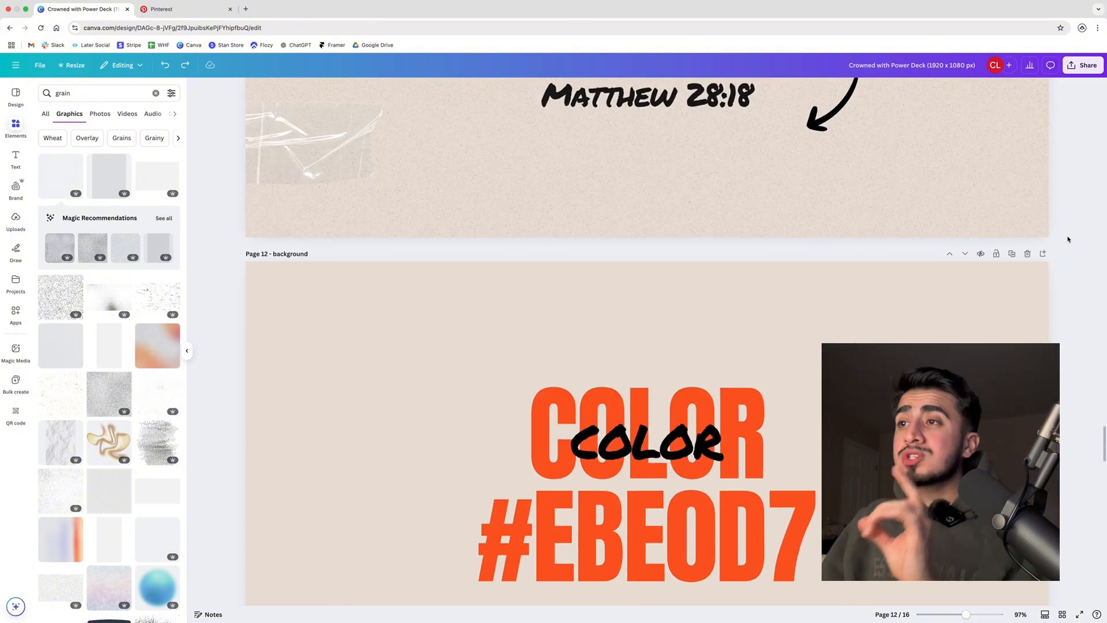
scroll(1068, 239, down, 1)
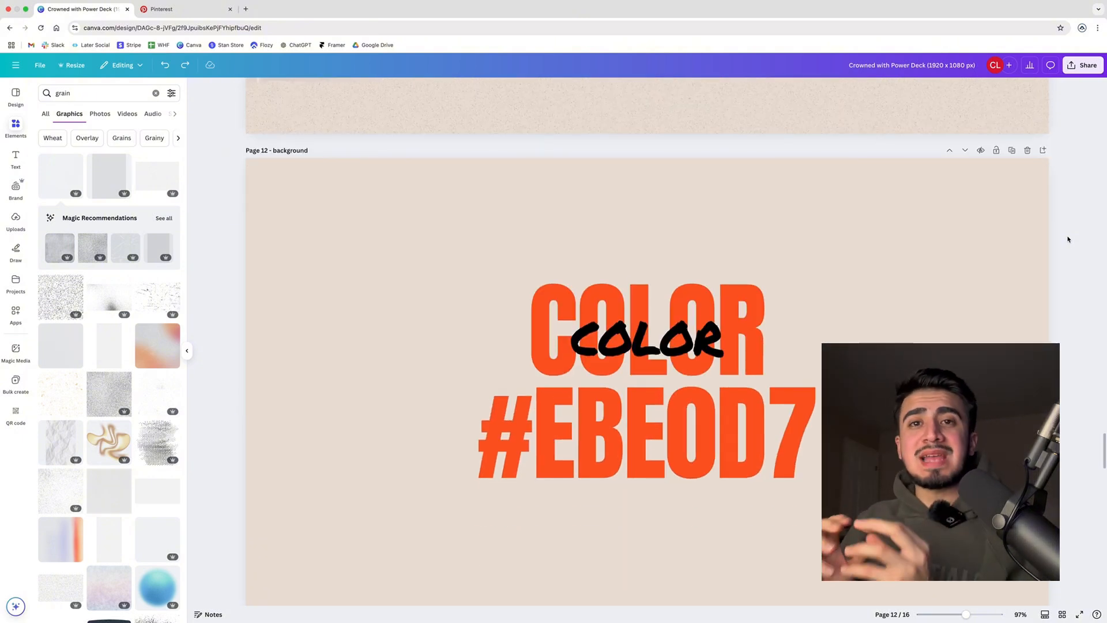
scroll(1067, 240, down, 20)
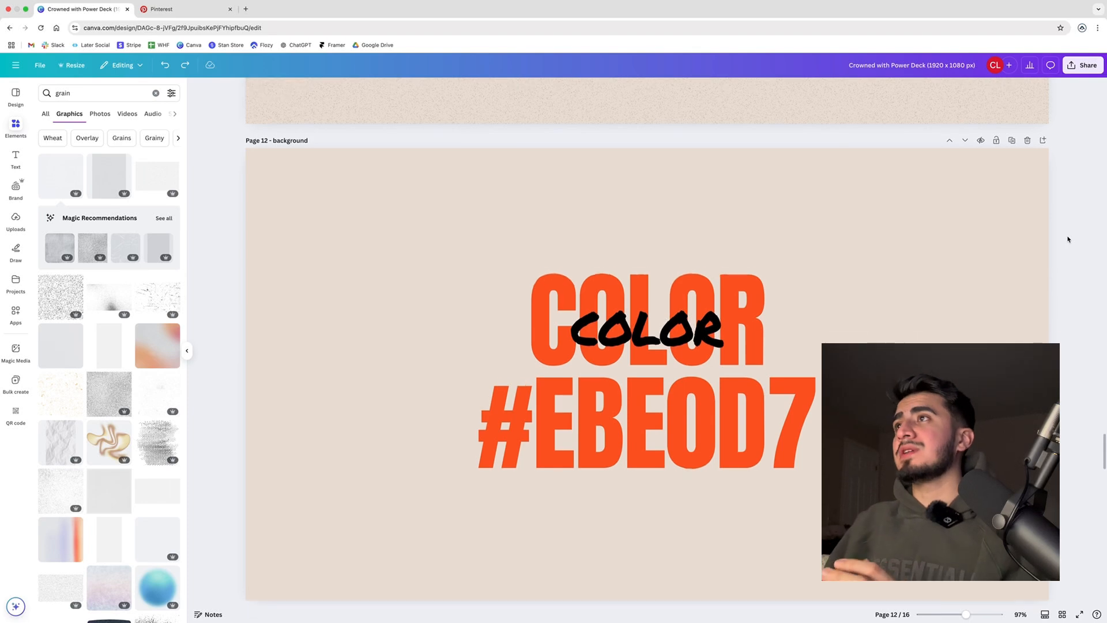
scroll(1062, 259, down, 8)
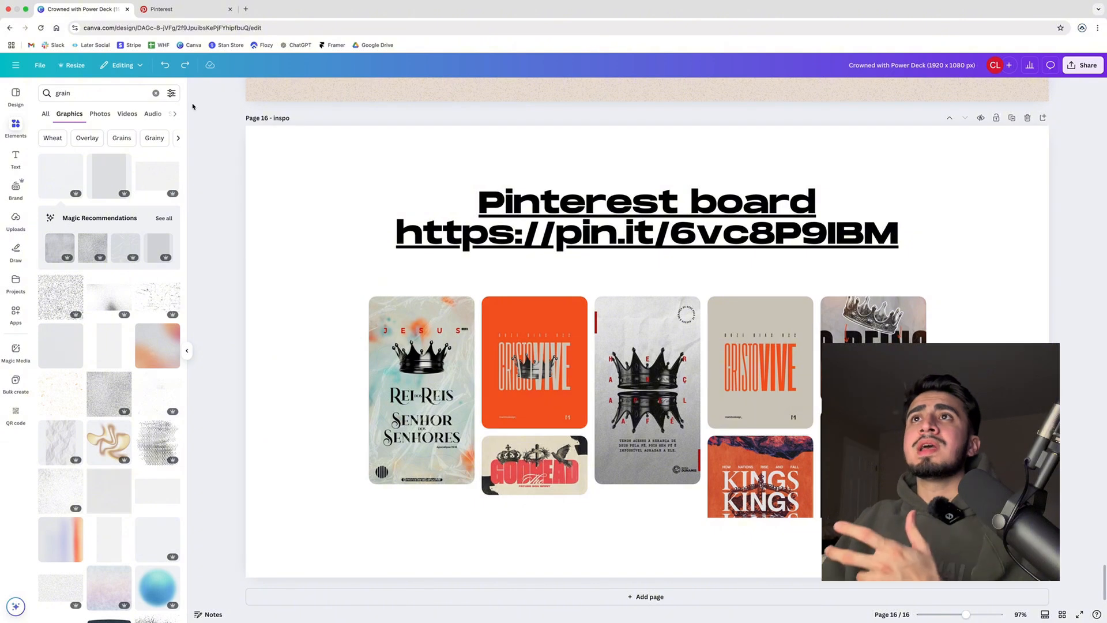
click(173, 9)
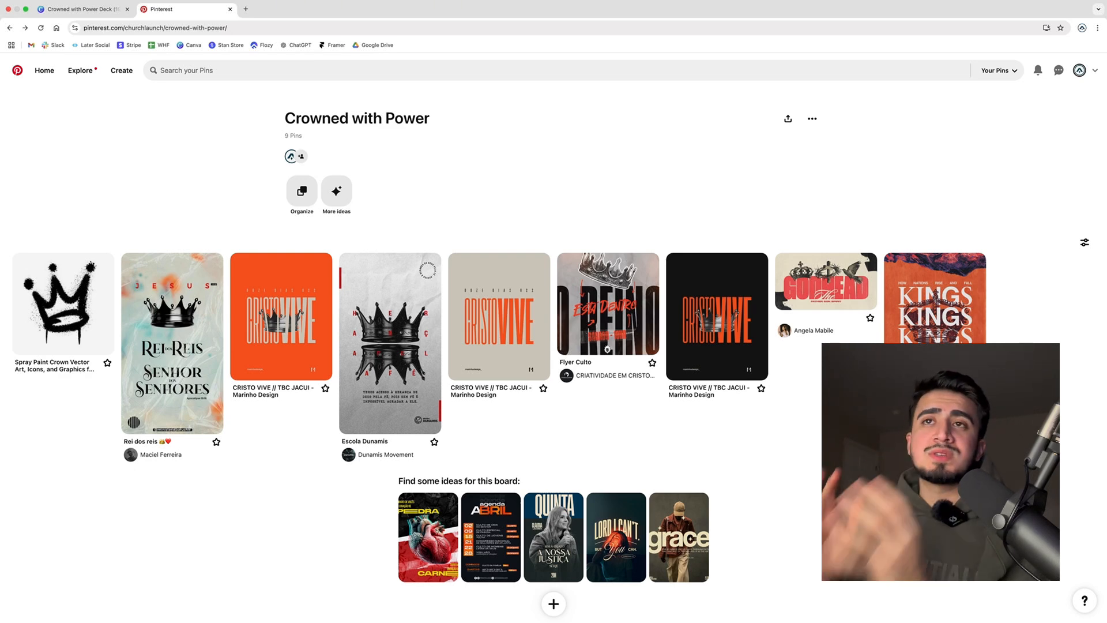
key(ctrl+Tab)
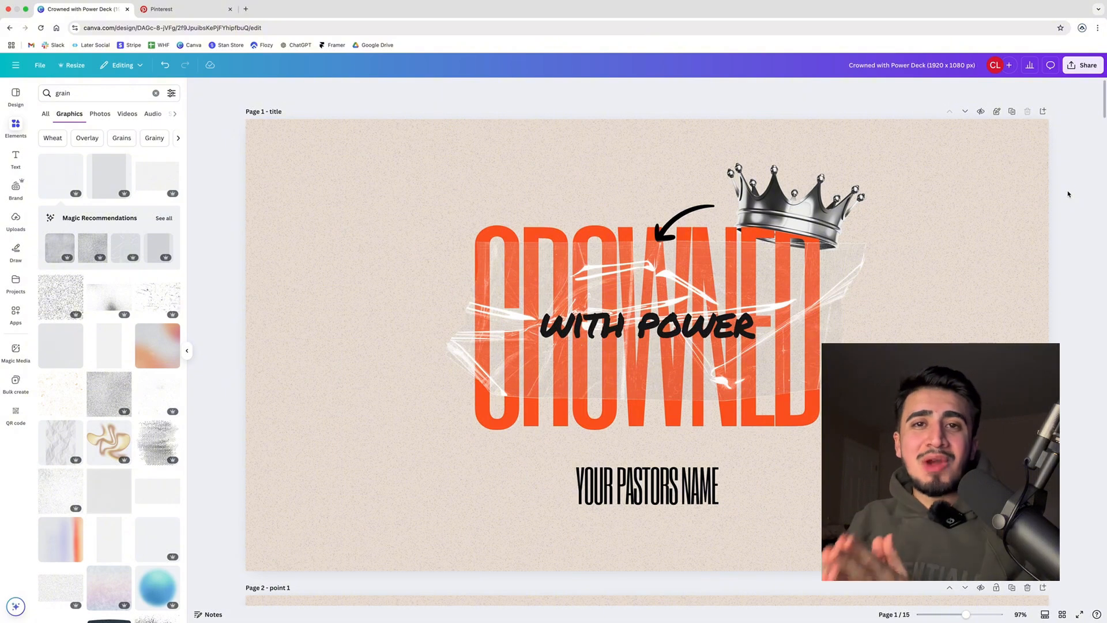